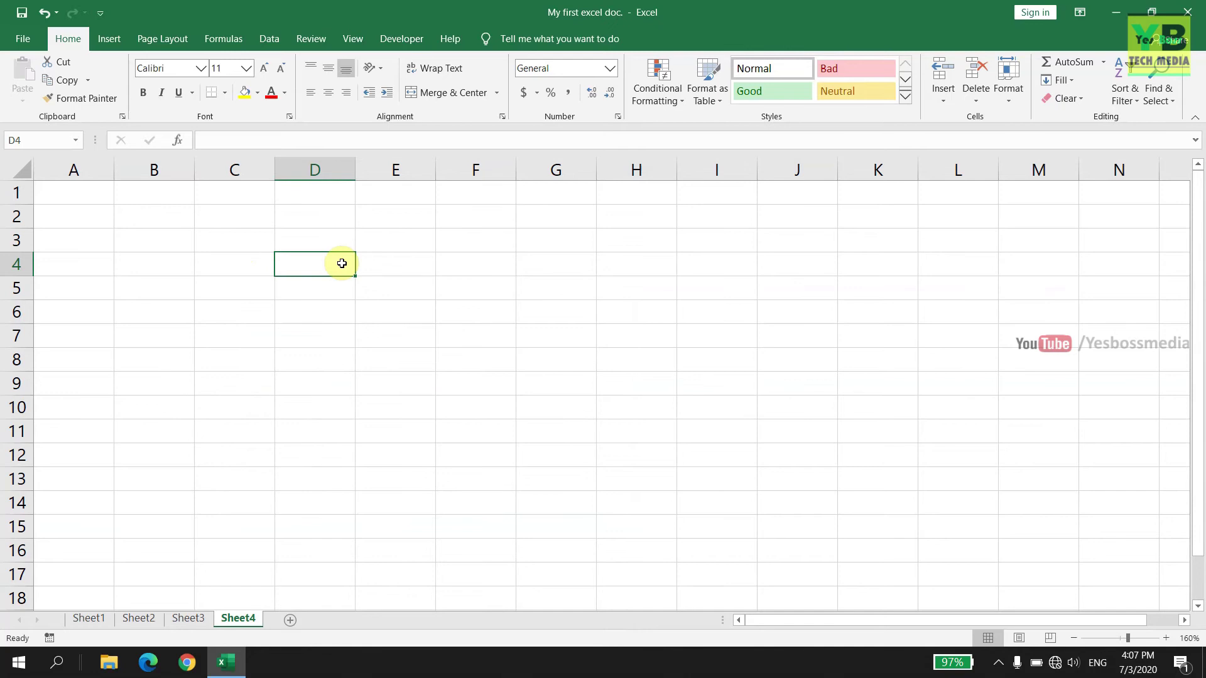
Open the Format Cells settings for C2 and close them without changes.
click(250, 231)
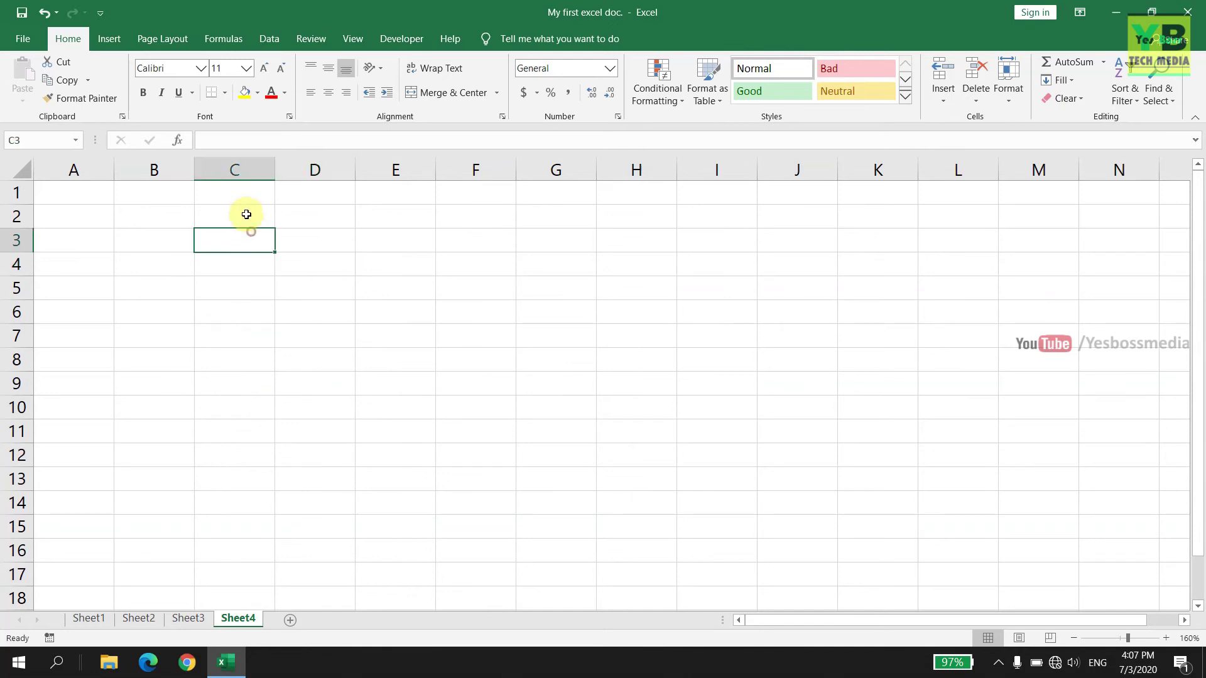
click(246, 214)
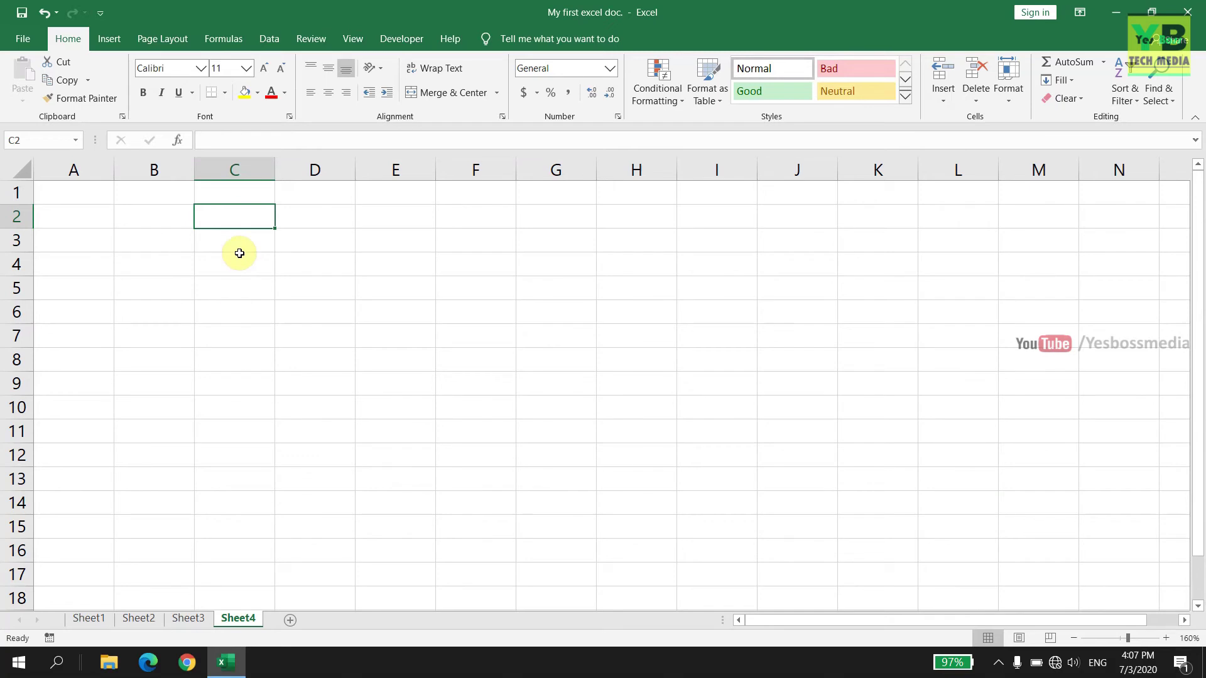
right_click(239, 218)
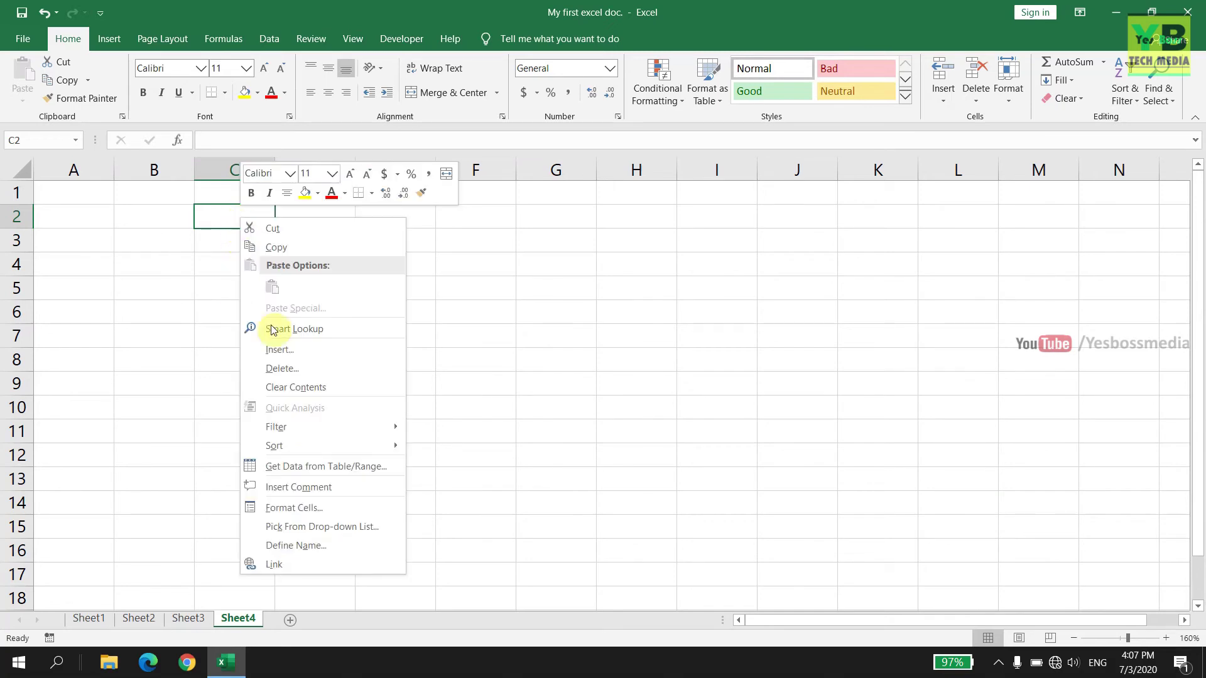
click(303, 507)
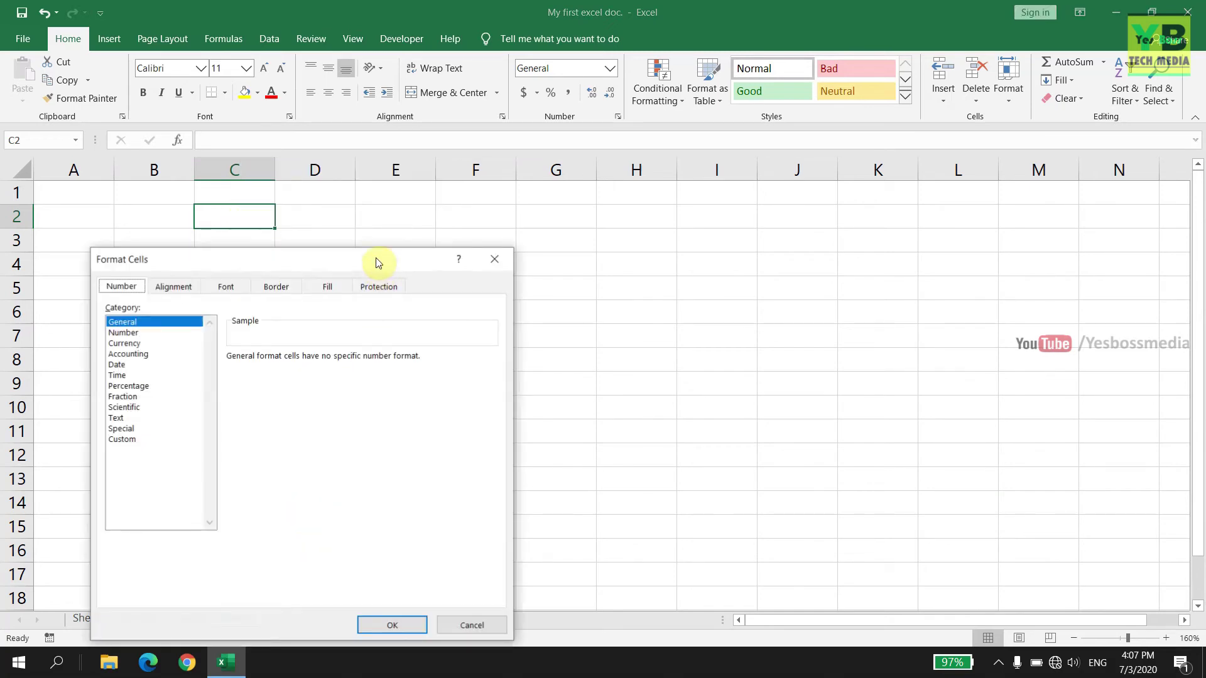
drag(379, 262, 709, 228)
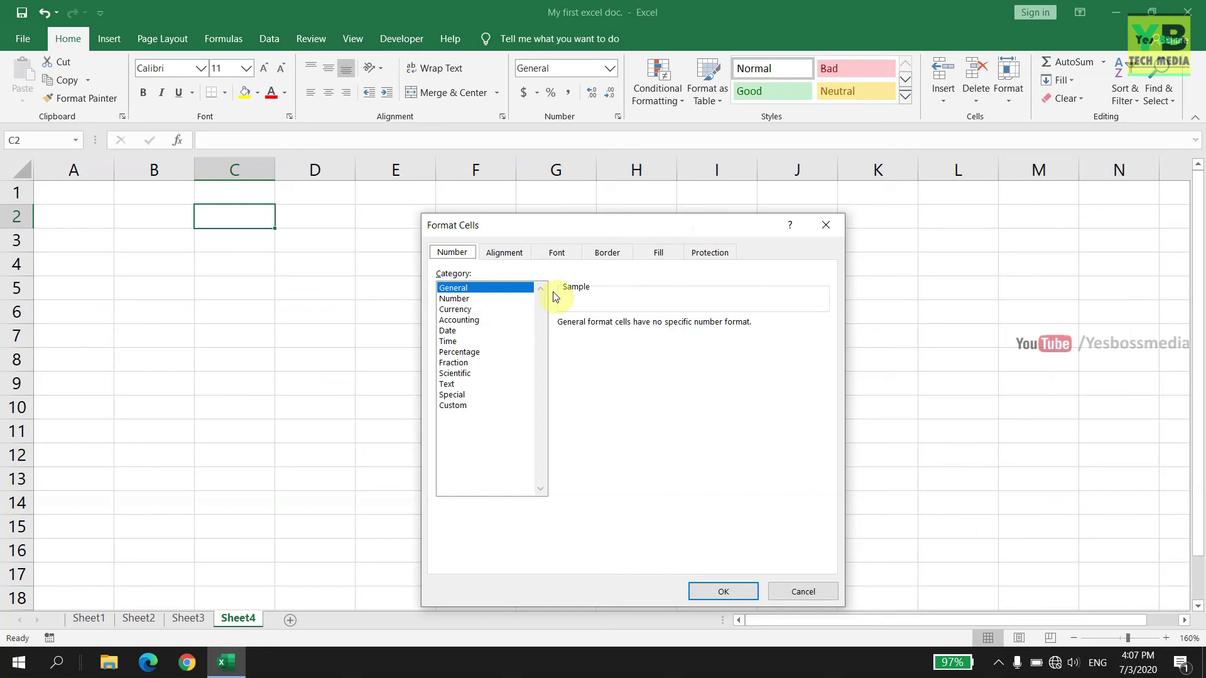
click(481, 287)
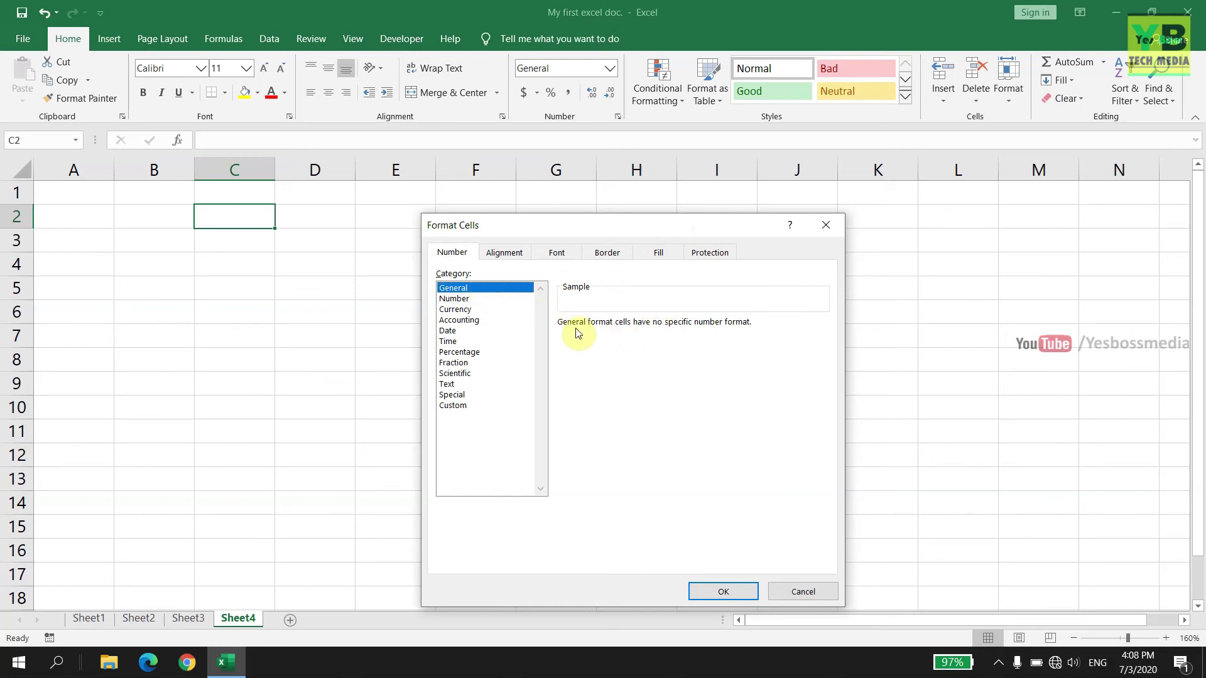
click(802, 591)
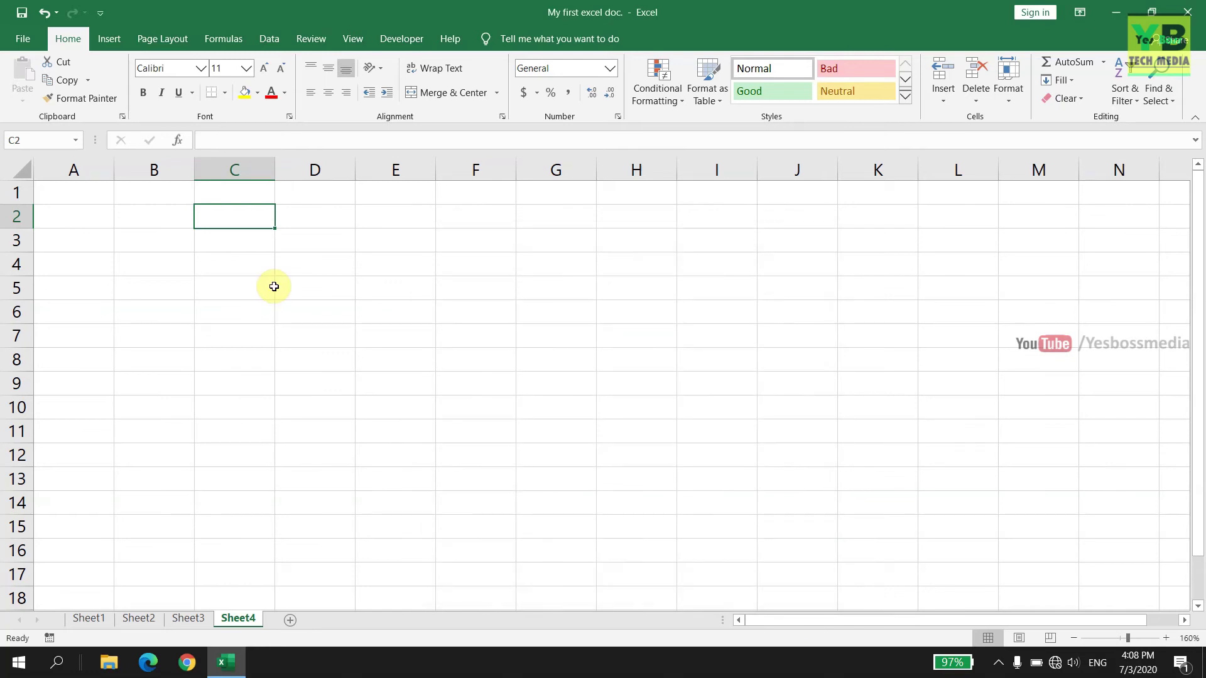
Enter 'Text' in C2 and 123456 in C3, and bring up C3's Format Cells settings.
text(Text)
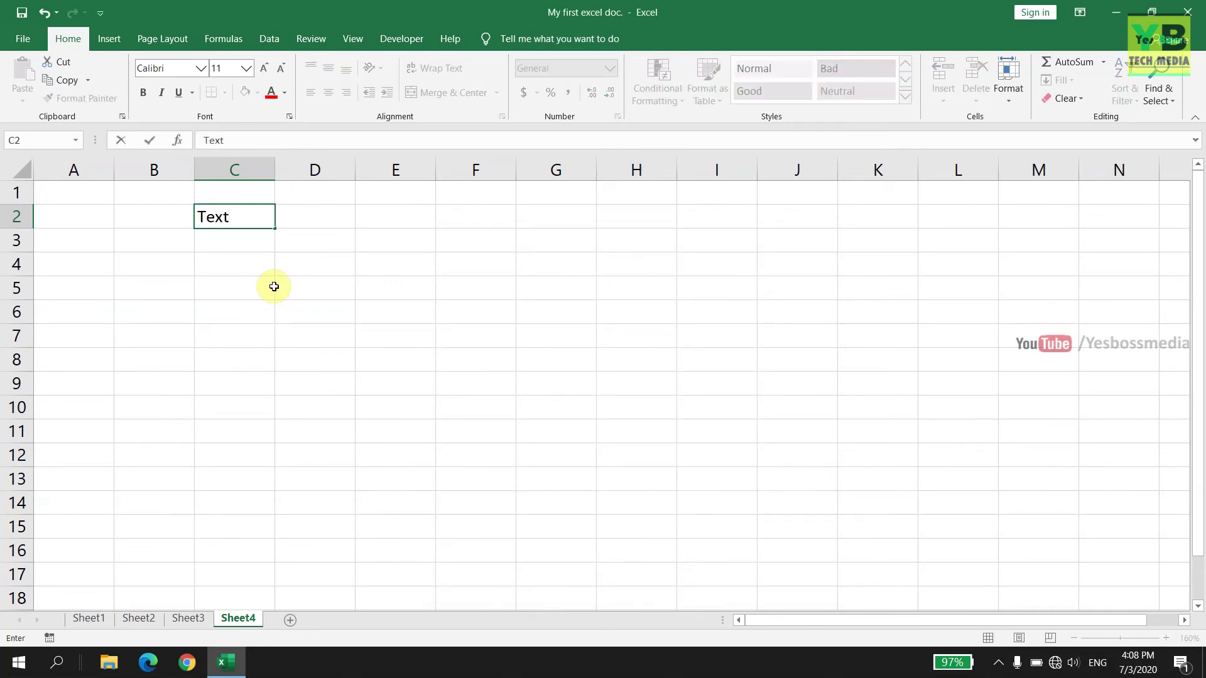
key(Return)
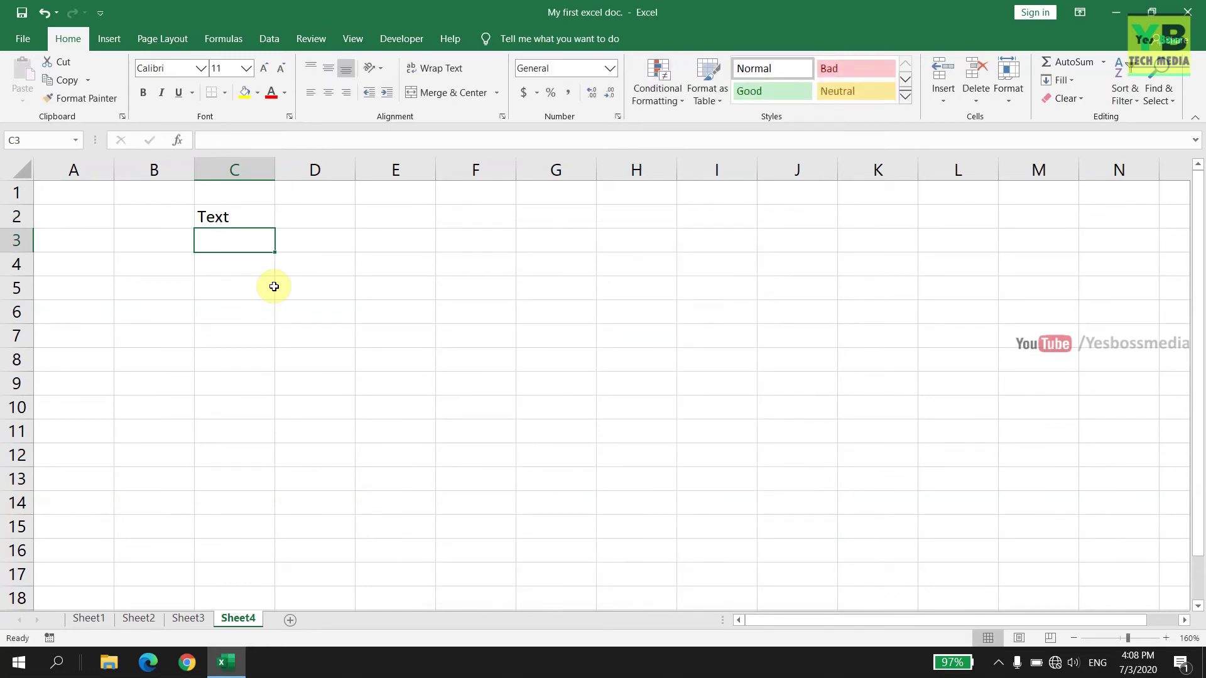
text(123456)
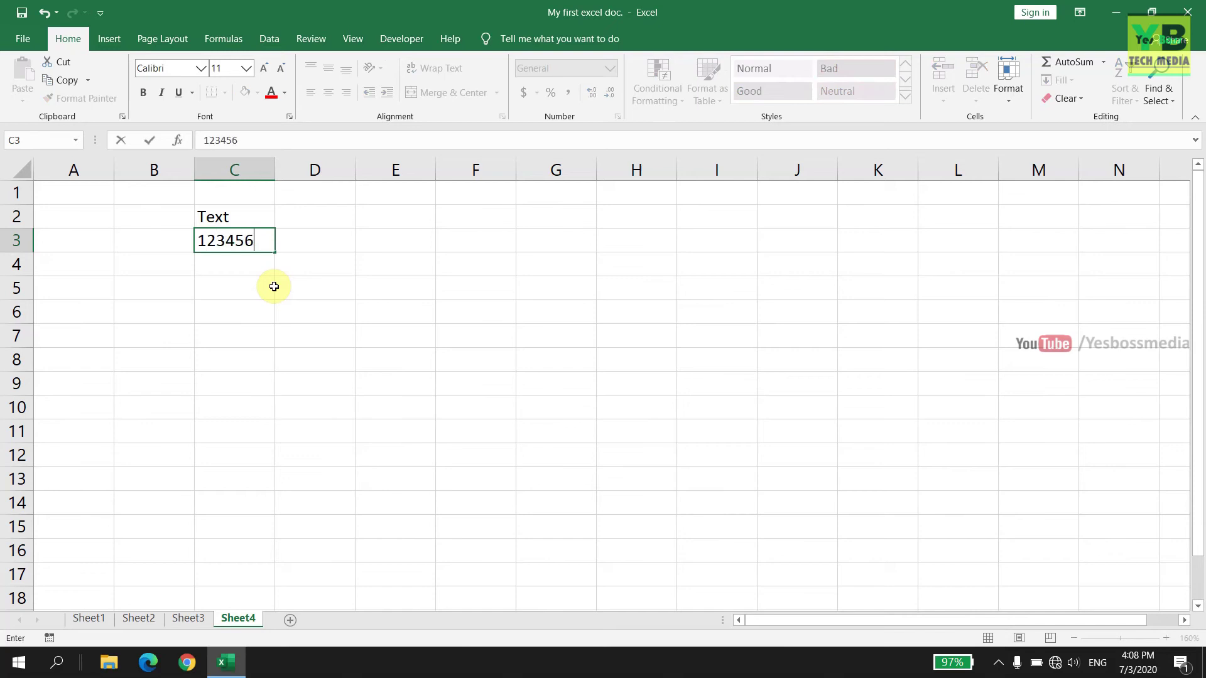
key(Return)
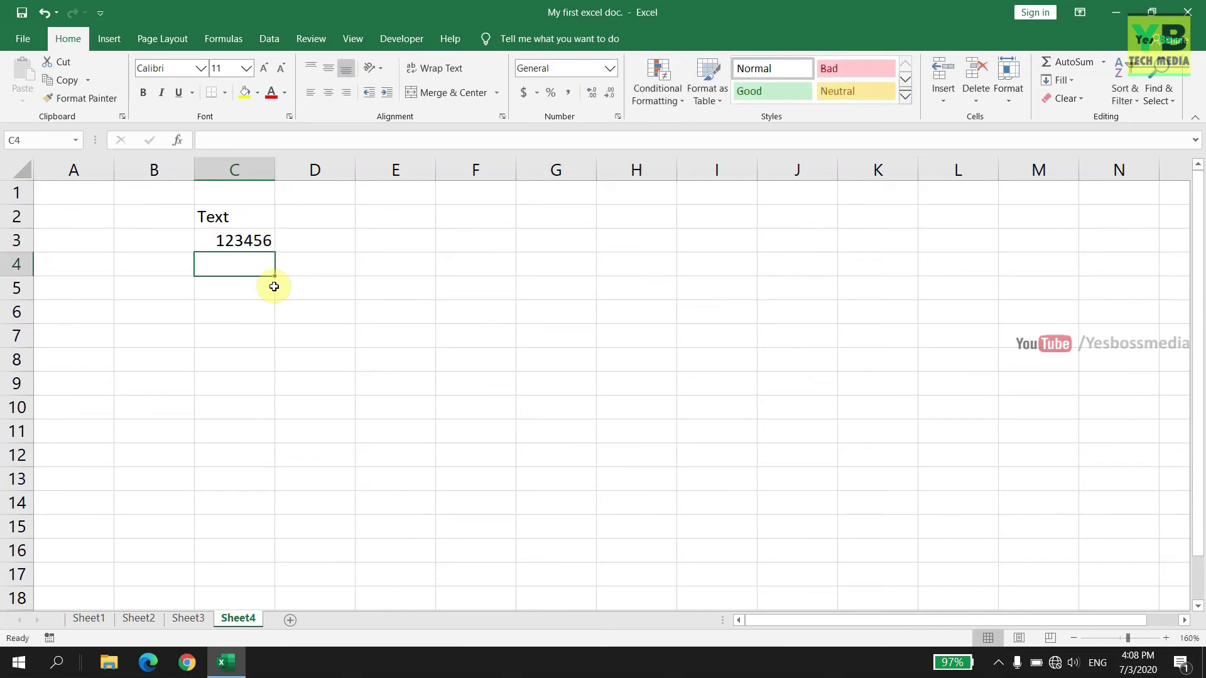
right_click(259, 244)
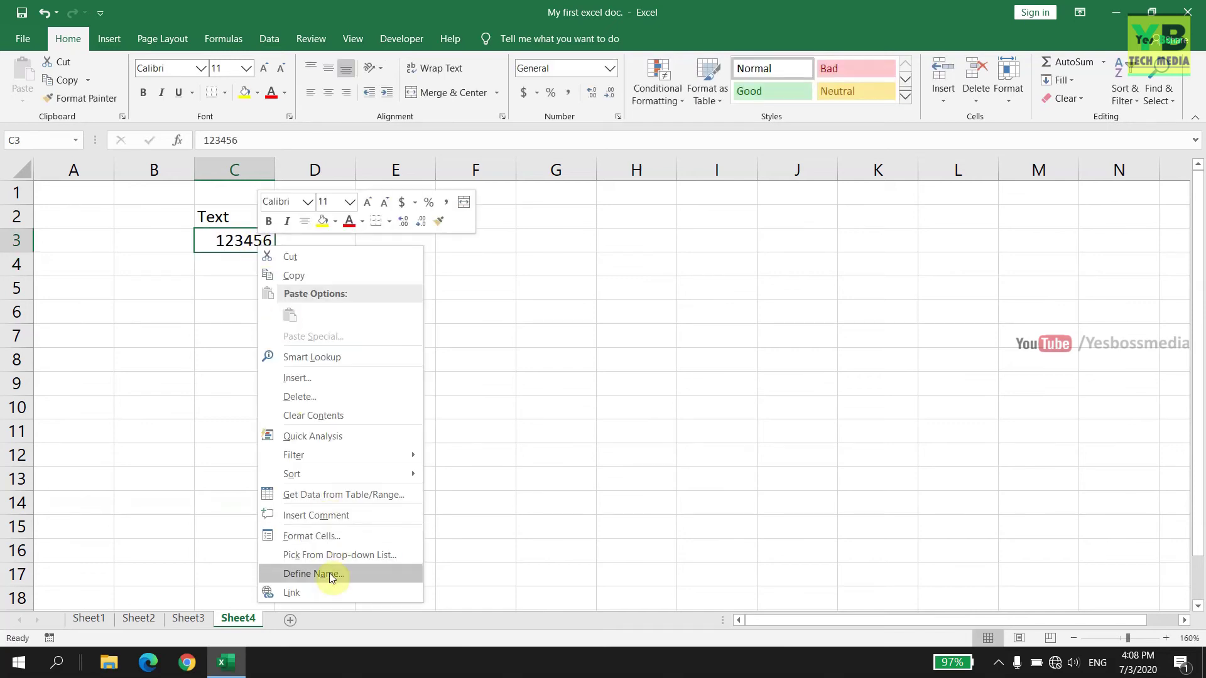
click(335, 536)
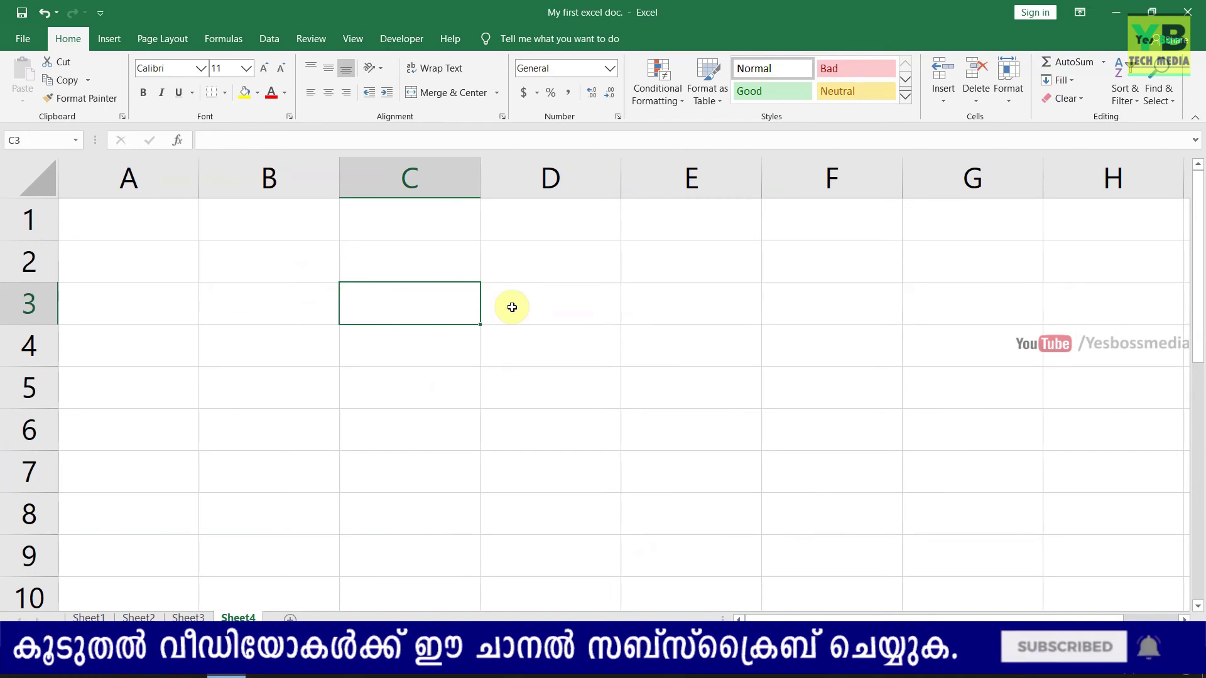
Enter 1500 in C3 and choose the Number category with 2 decimal places in Format Cells.
text(1500)
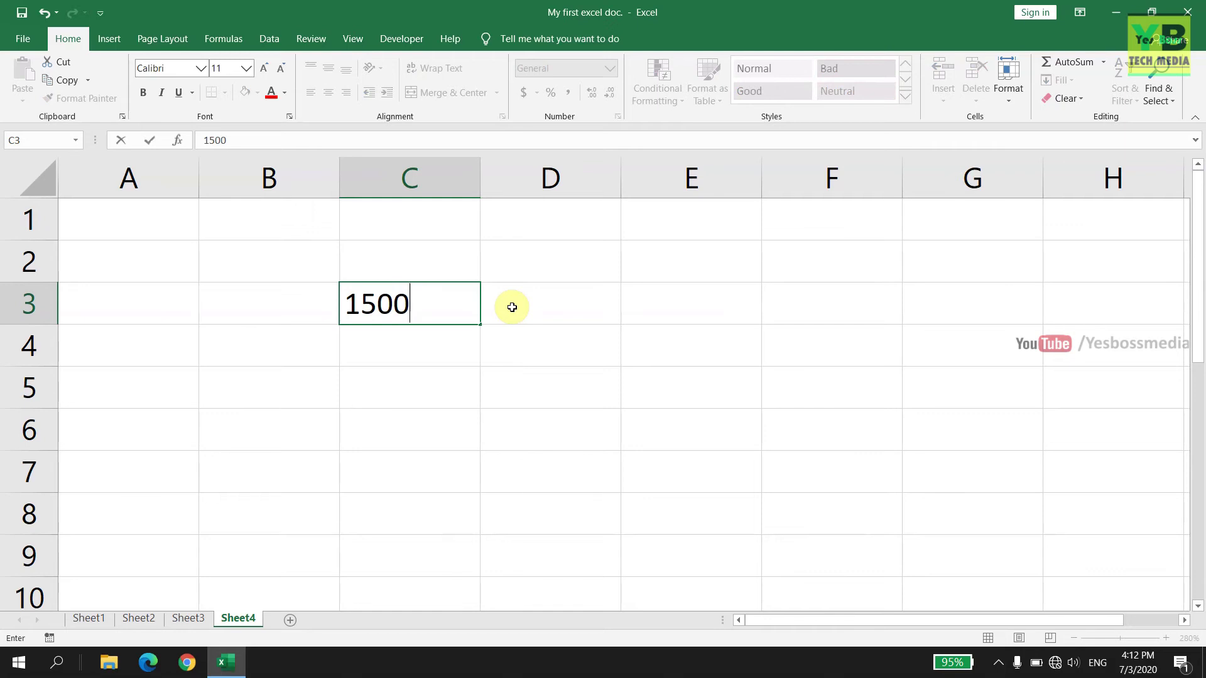
key(Return)
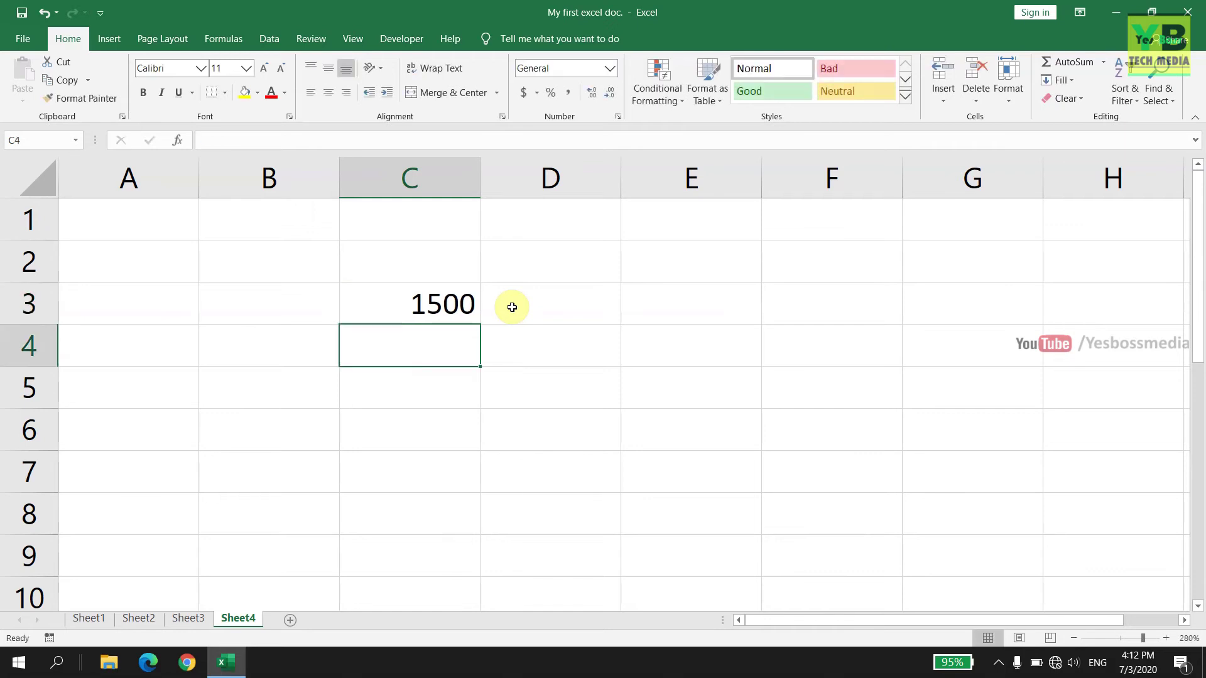
click(466, 304)
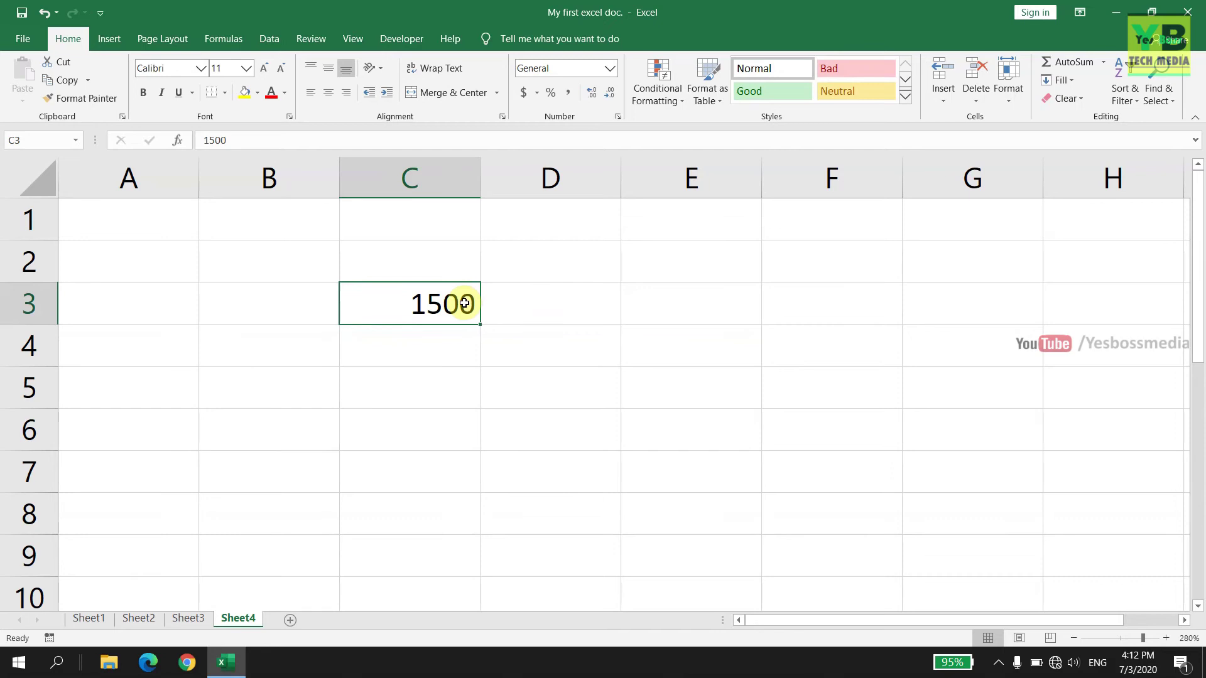
right_click(465, 304)
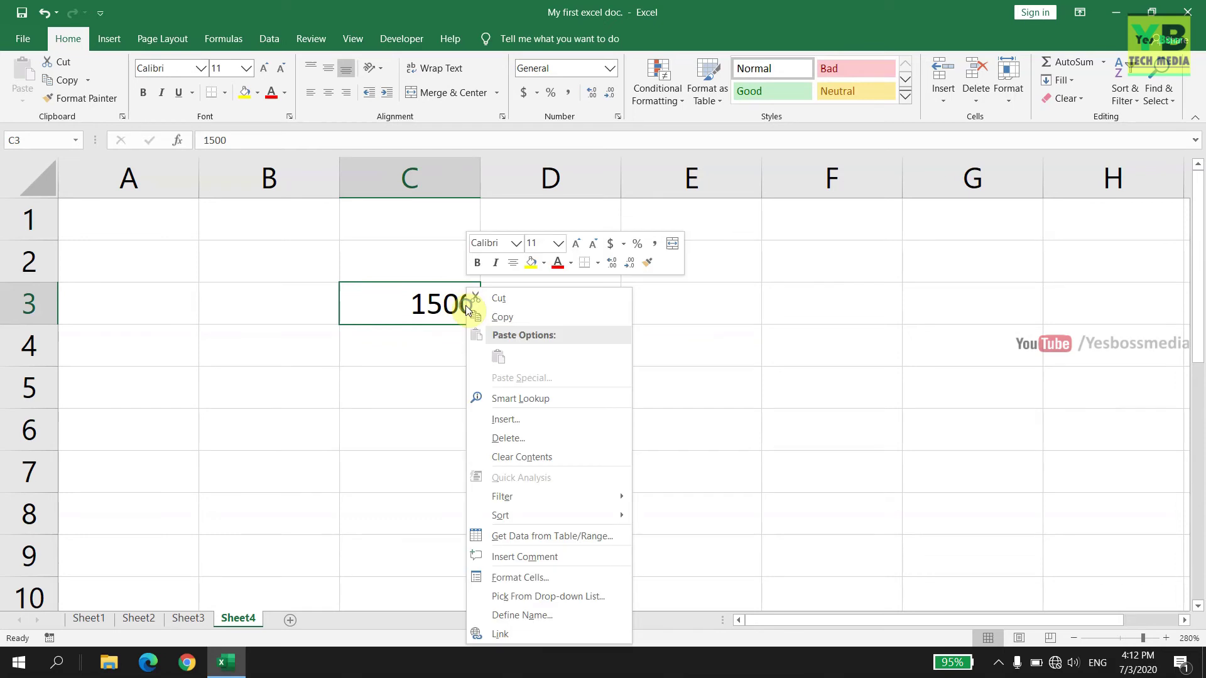
click(538, 578)
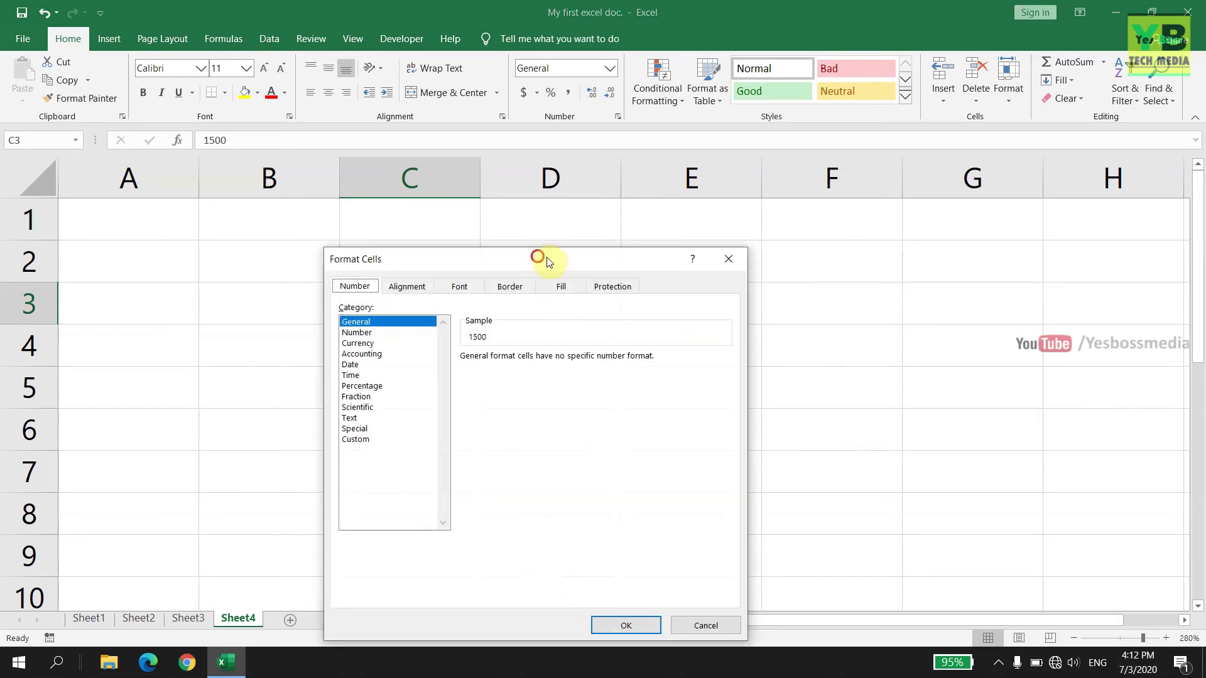
mouse_move(538, 259)
mouse_down()
mouse_move(898, 236)
mouse_move(987, 217)
mouse_move(785, 219)
mouse_up()
click(816, 290)
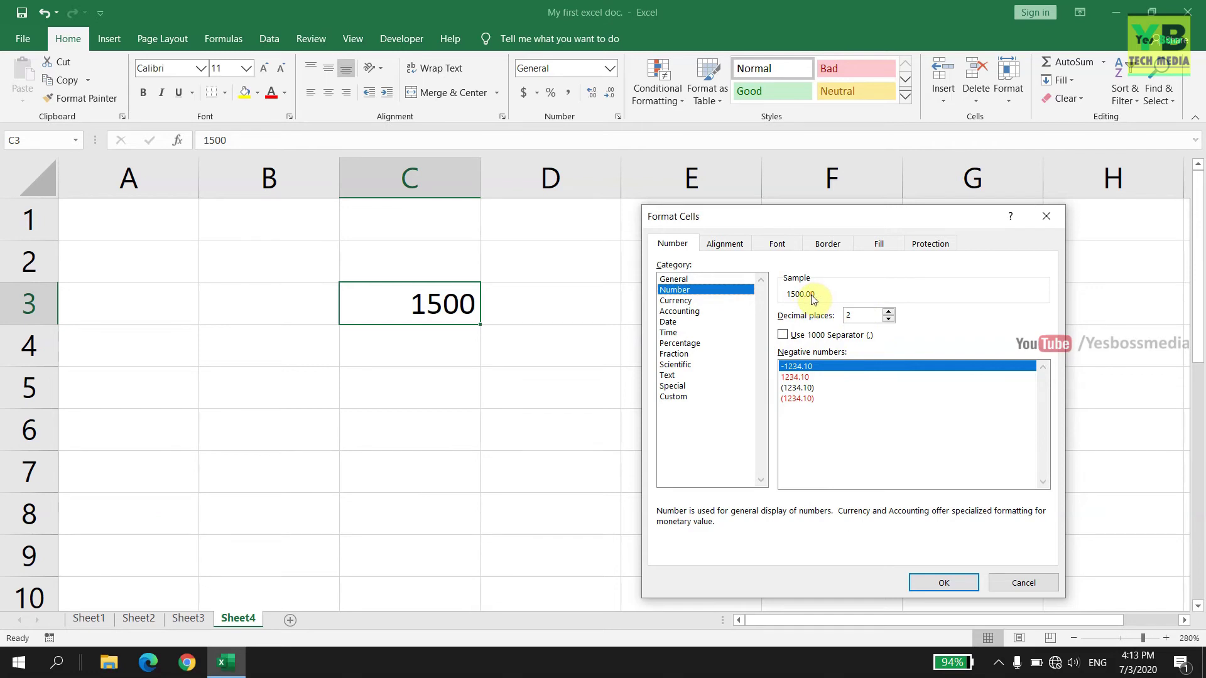
Add the 1000 separator, keep the -1,234.10 negative style, and apply so C3 reads 1,500.00.
click(784, 336)
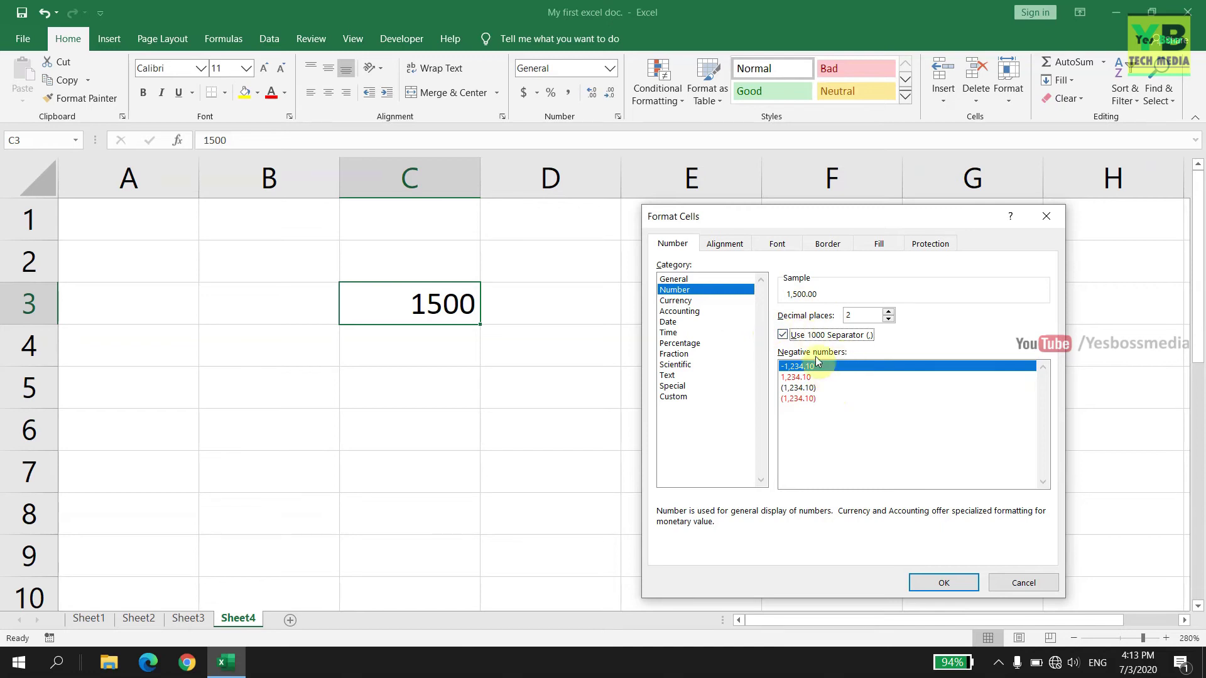
click(805, 377)
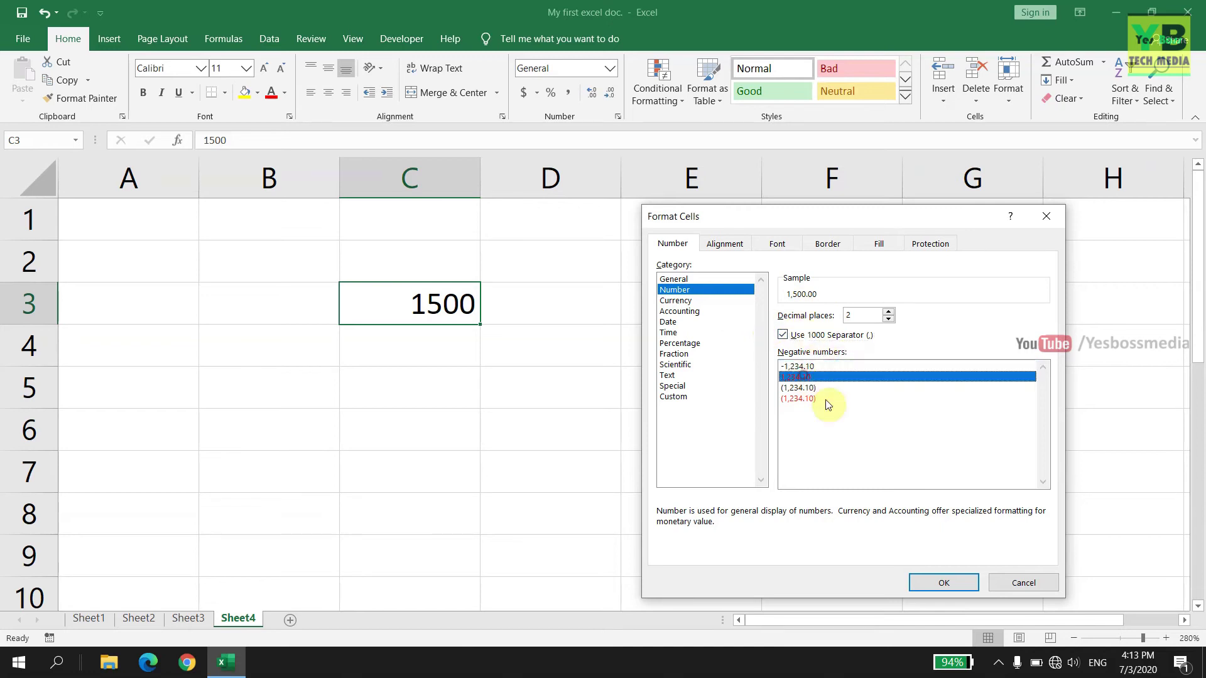
click(806, 368)
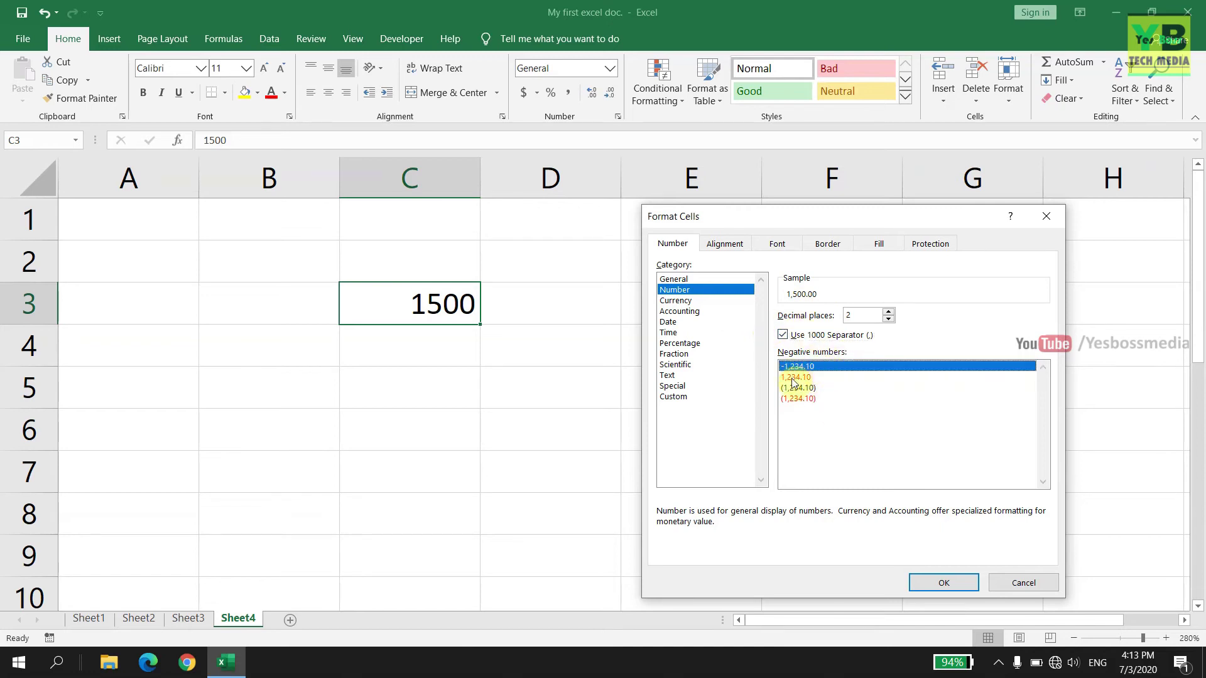
click(794, 376)
click(796, 367)
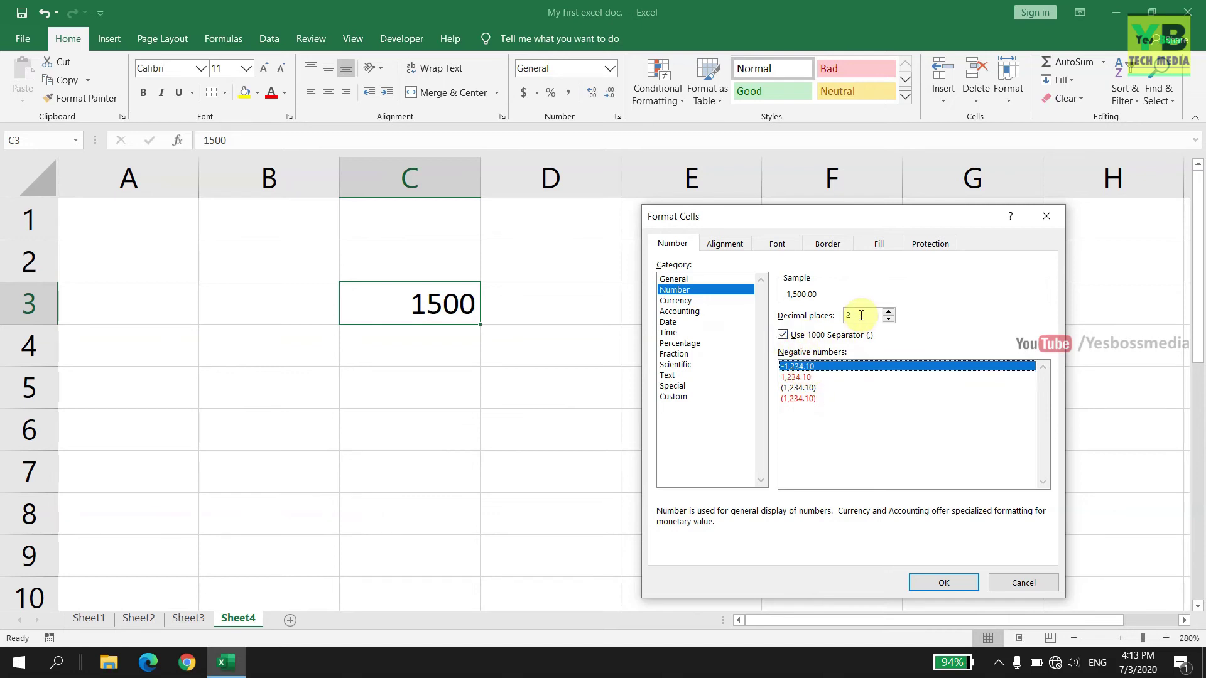
click(944, 582)
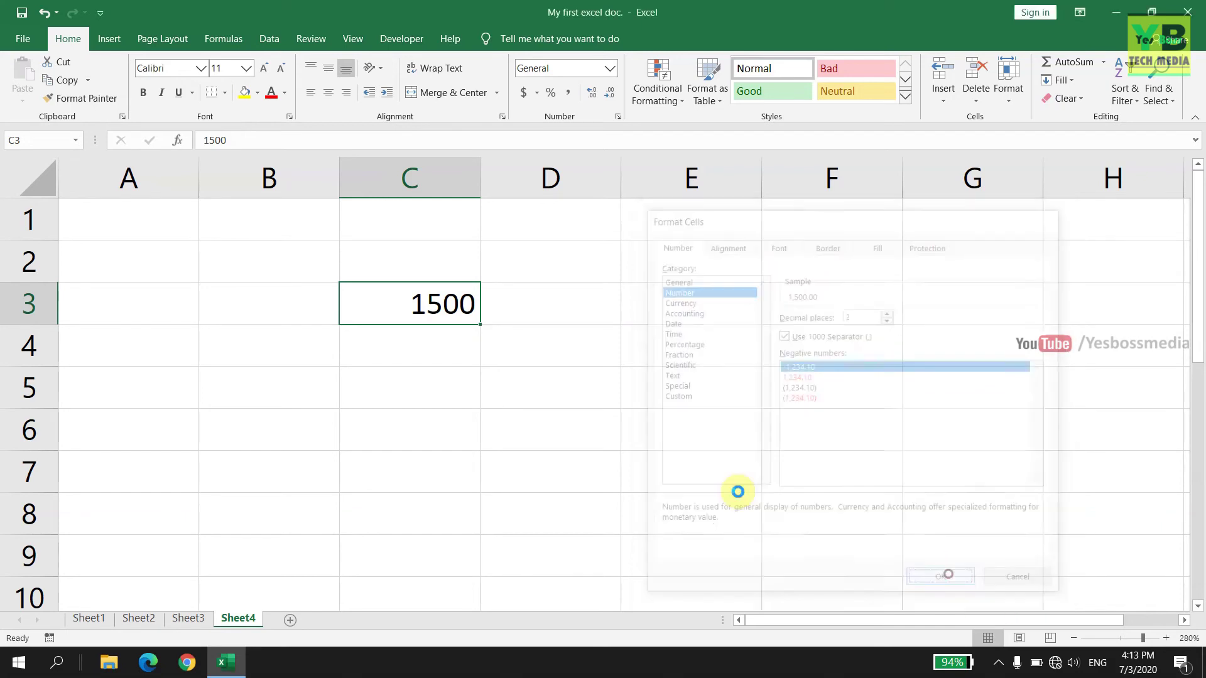
click(605, 423)
click(418, 306)
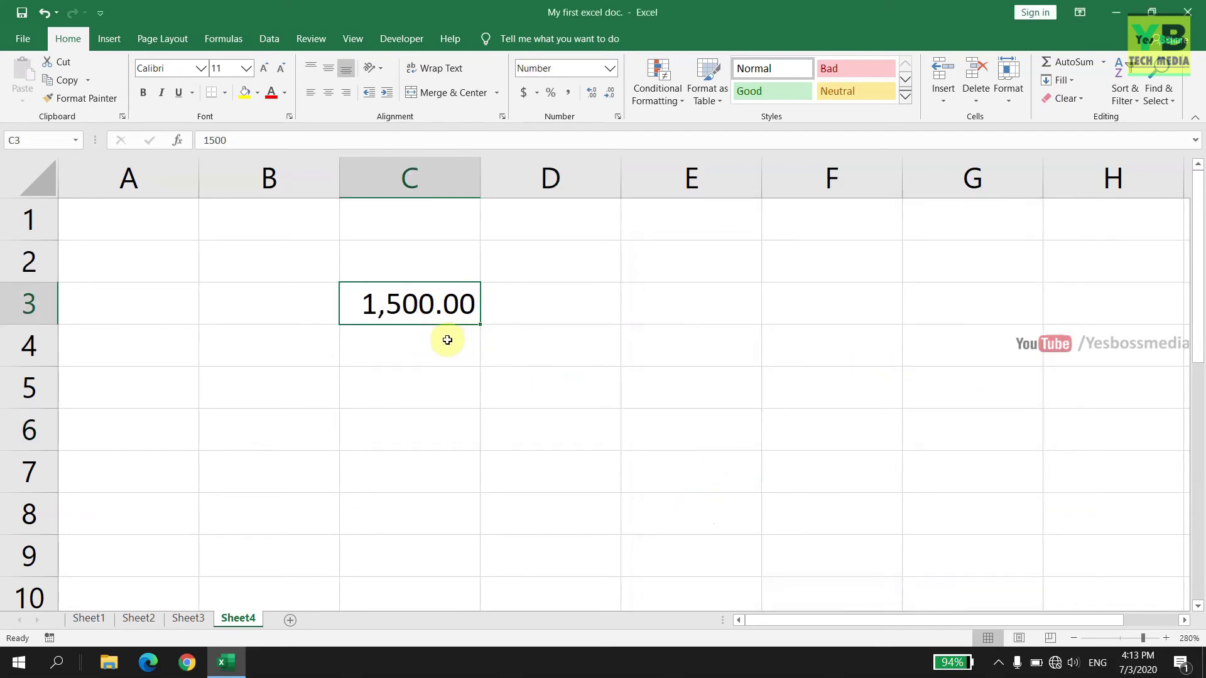
click(411, 327)
Replace C3's value with 45678, then with -1,200, and bring up its cell options.
click(422, 295)
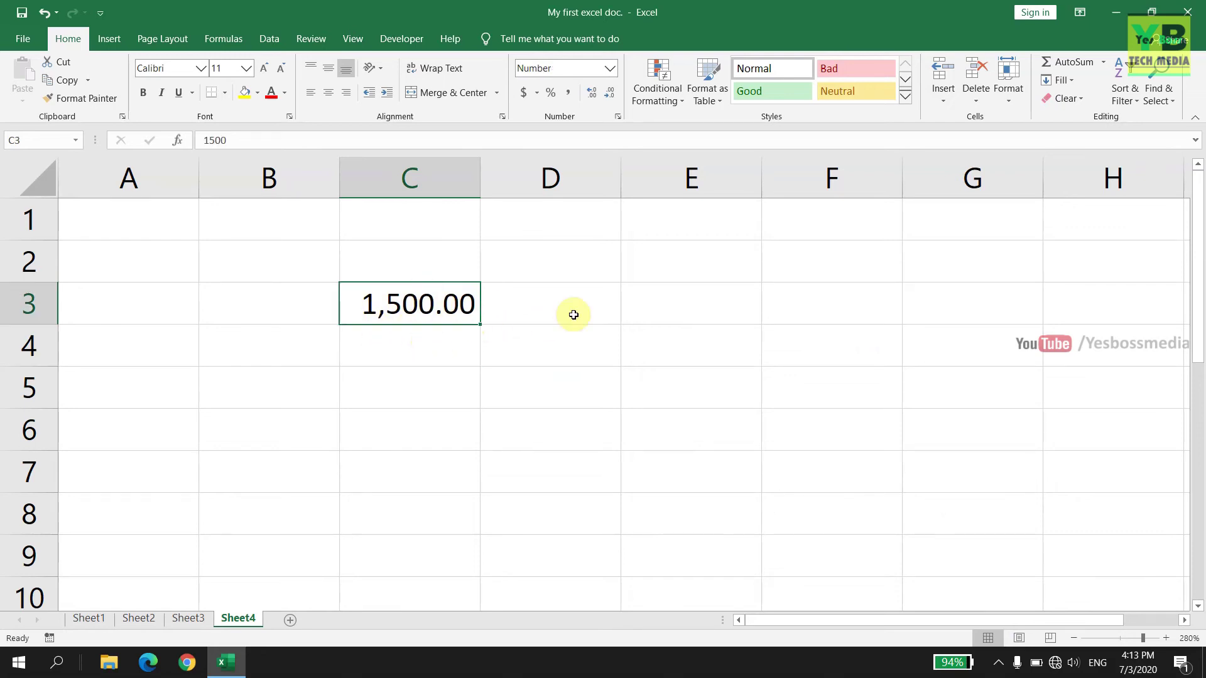
text(45678)
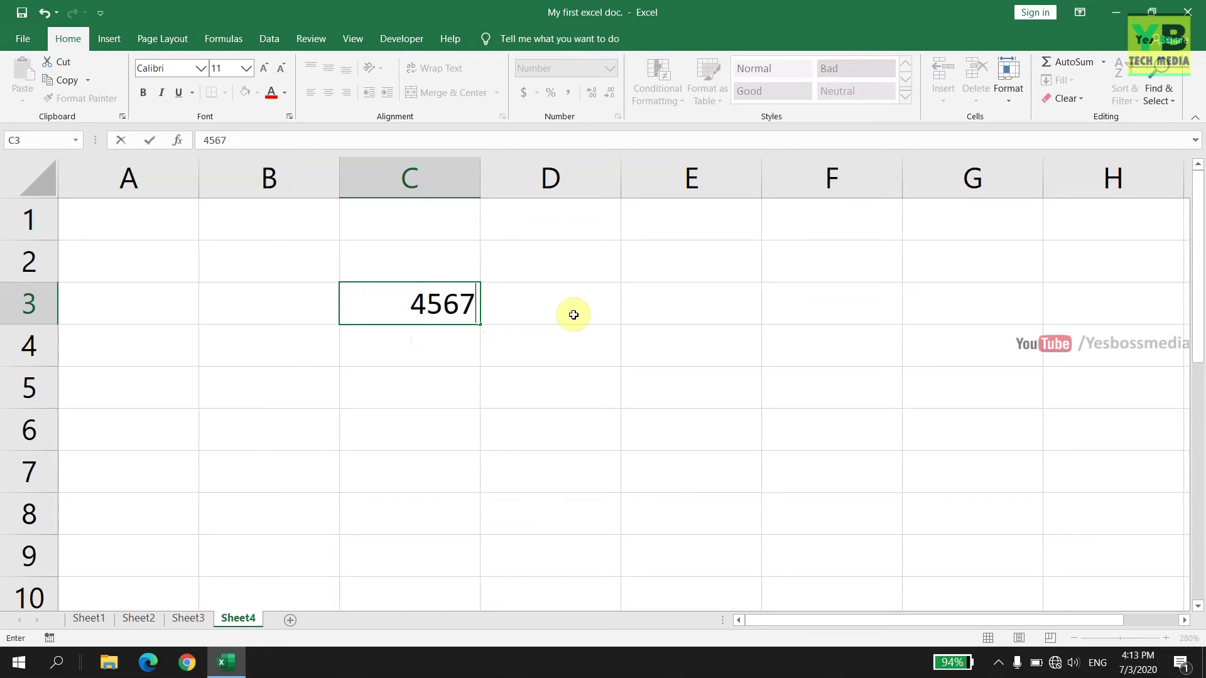
key(Return)
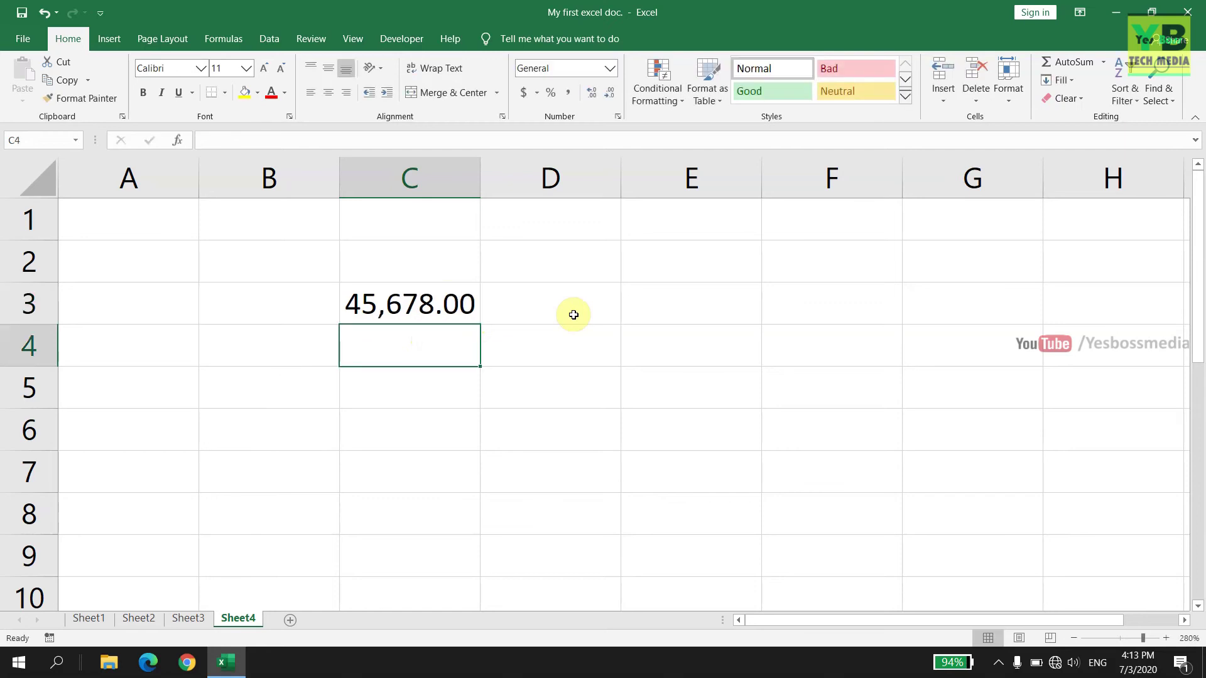
click(426, 311)
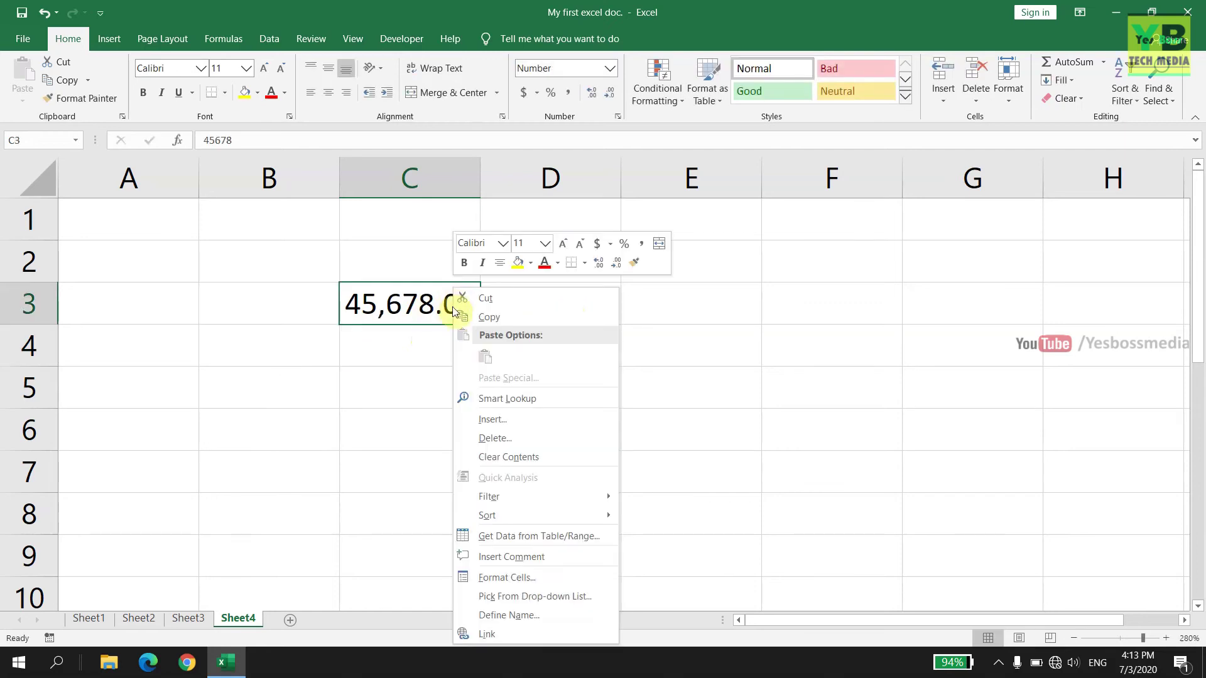
right_click(453, 290)
key(Escape)
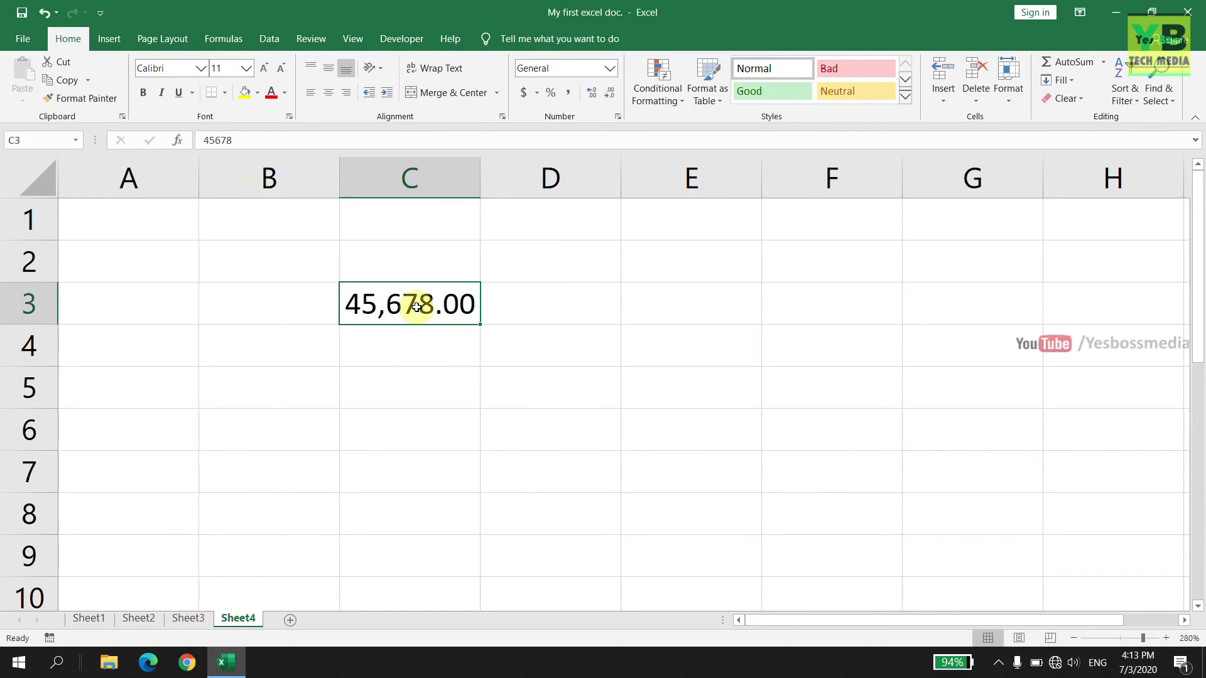
double_click(416, 308)
text(-1,2)
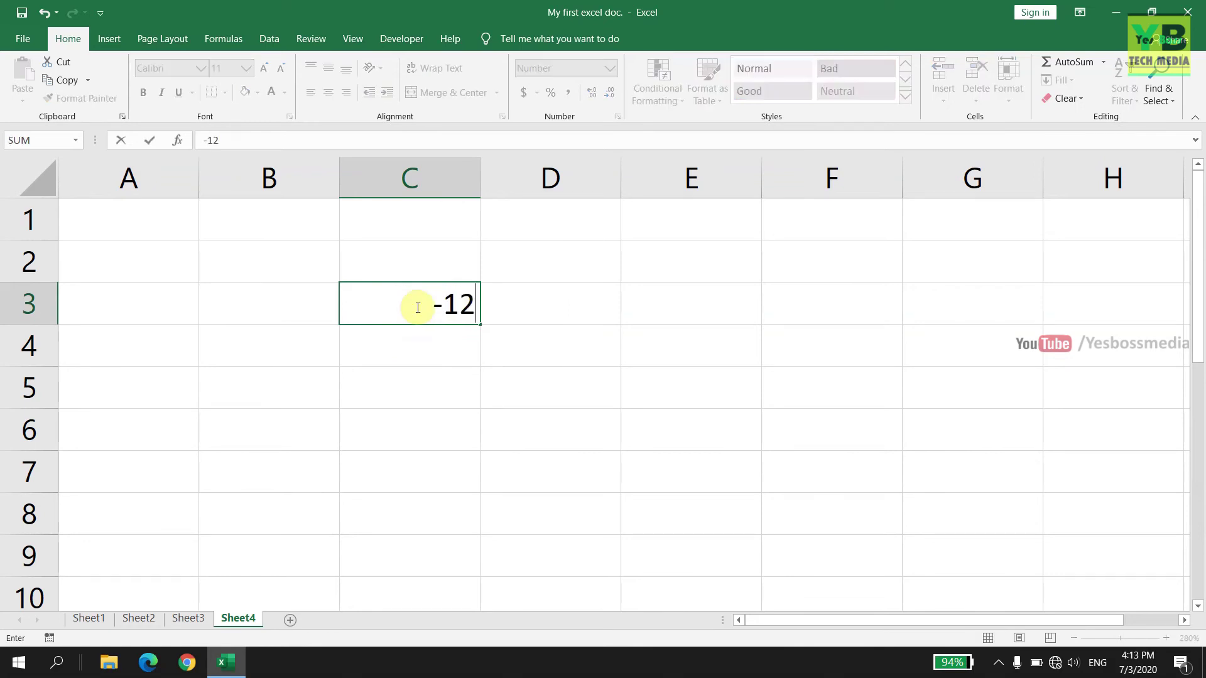
text(00)
key(Return)
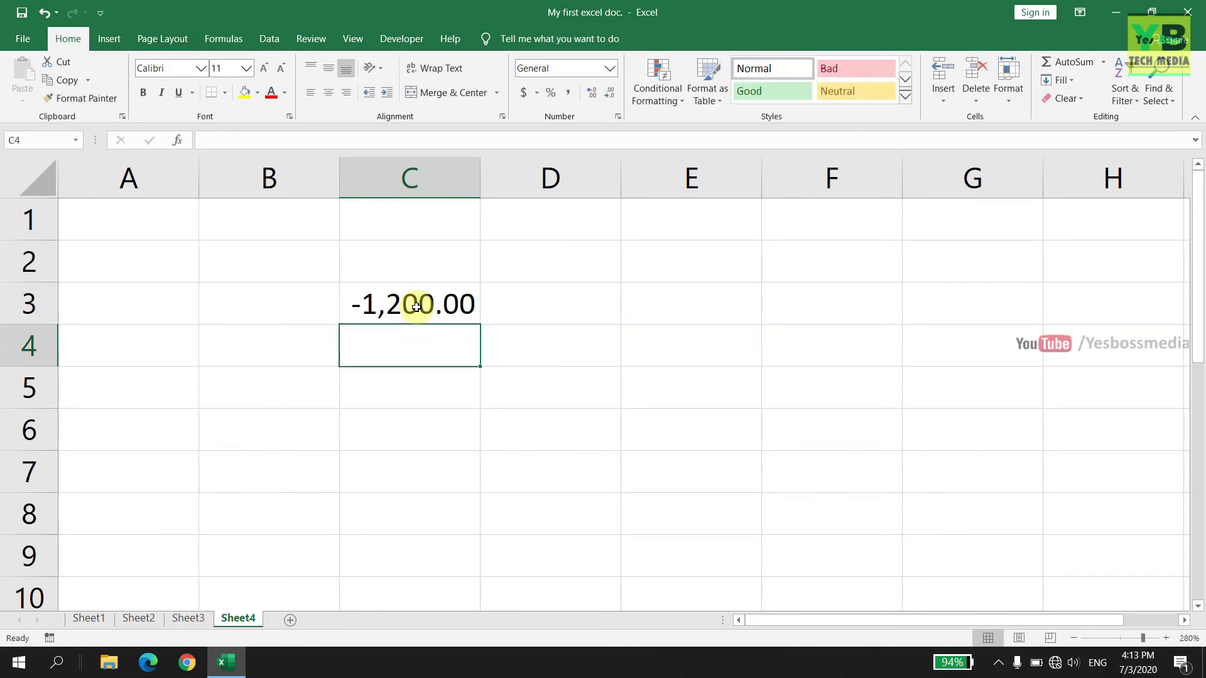
right_click(417, 307)
Apply the red (1,234.10) negative-number style to C3 so it shows (1,200.00).
click(471, 577)
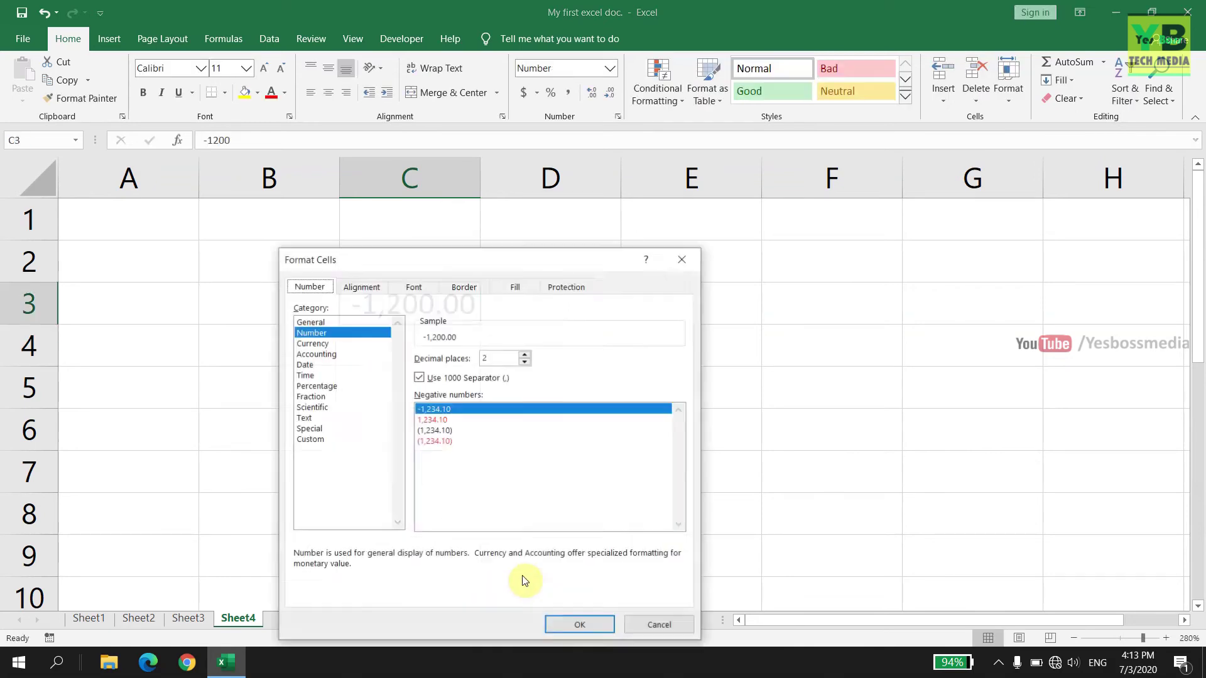
drag(551, 260, 820, 260)
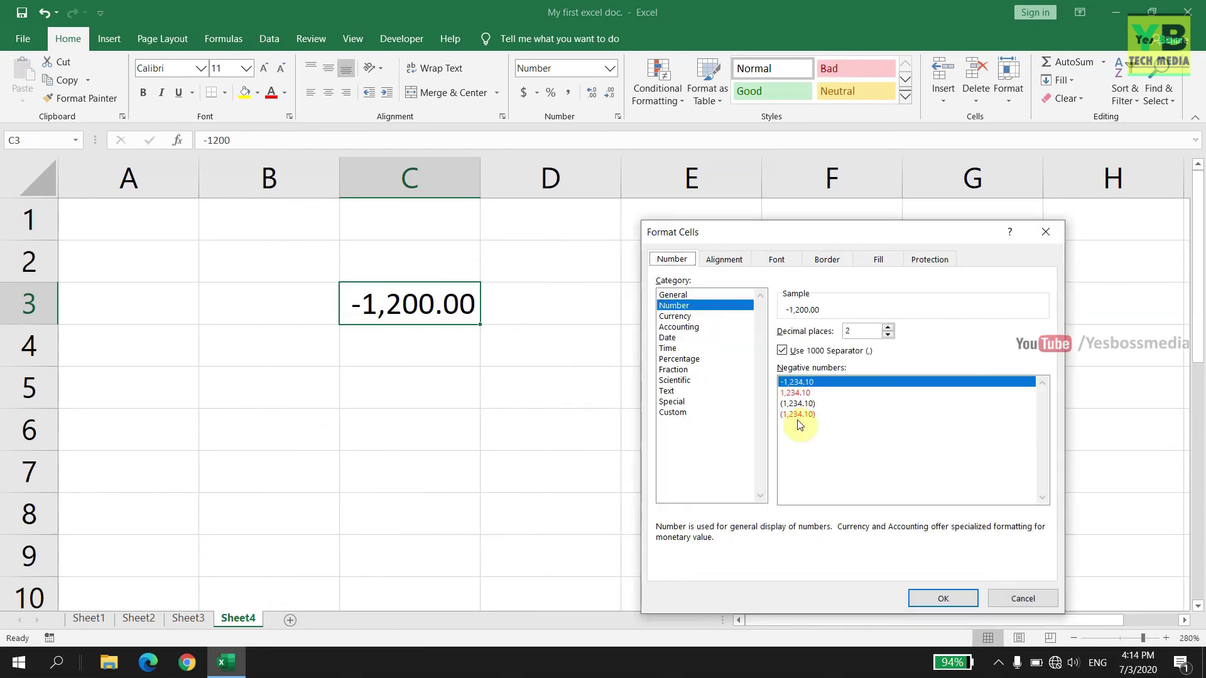
click(796, 414)
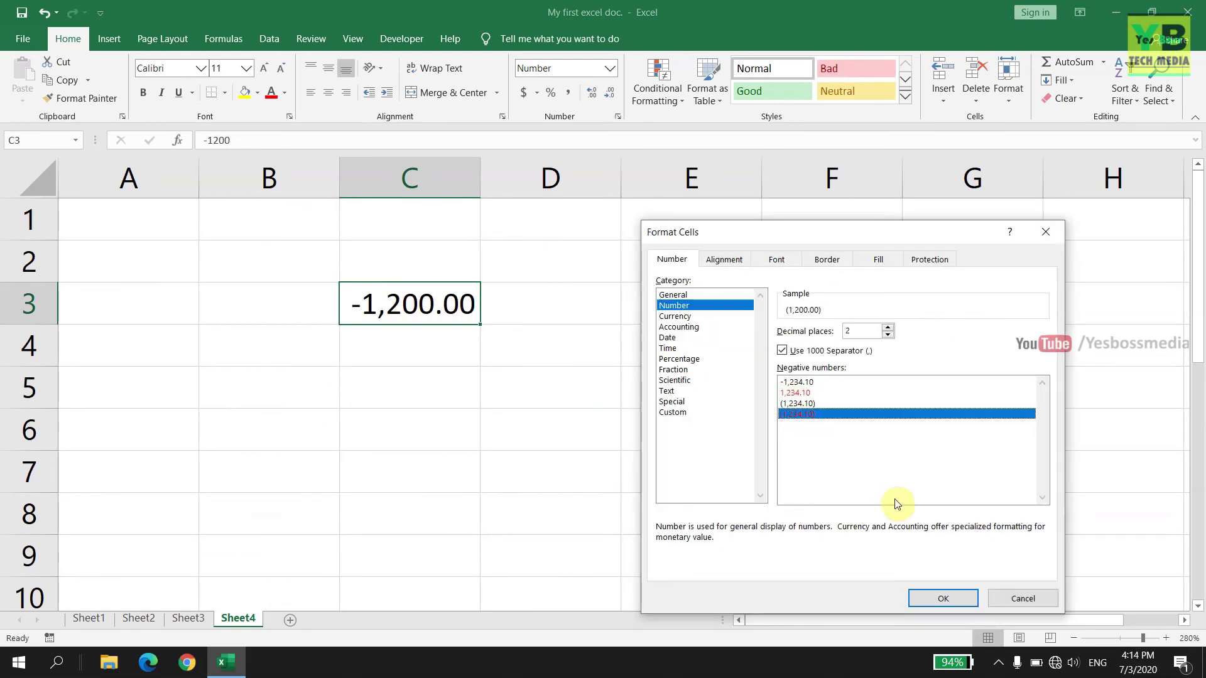
click(950, 601)
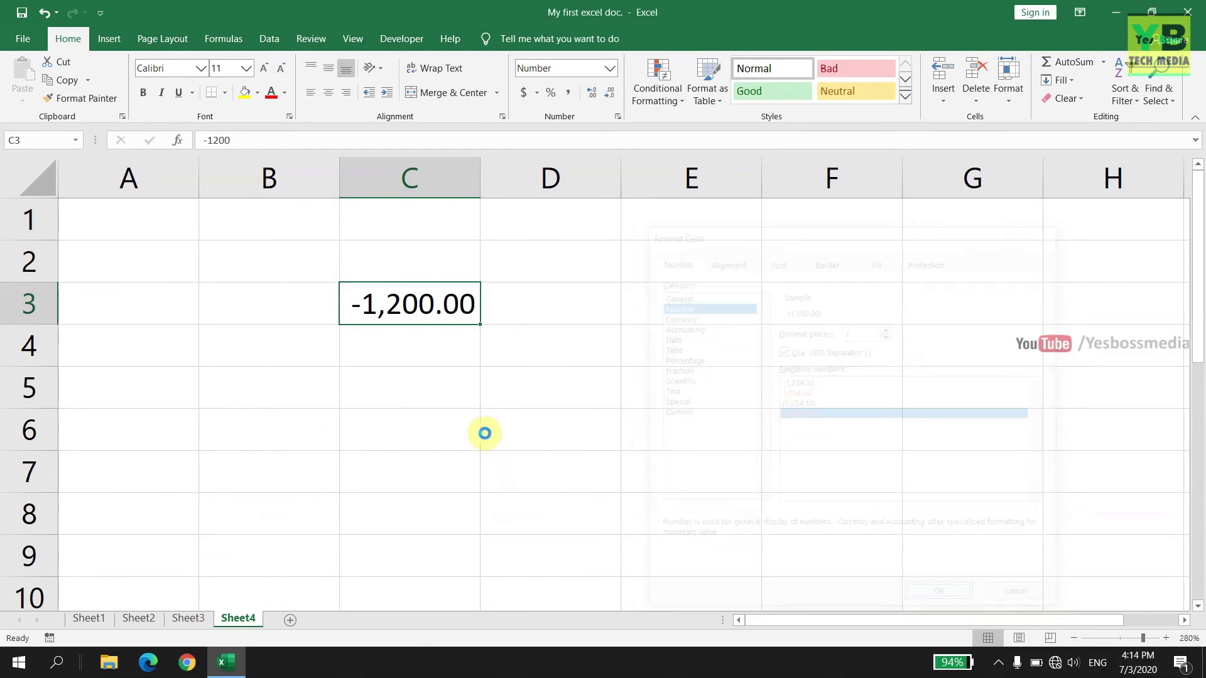
click(447, 348)
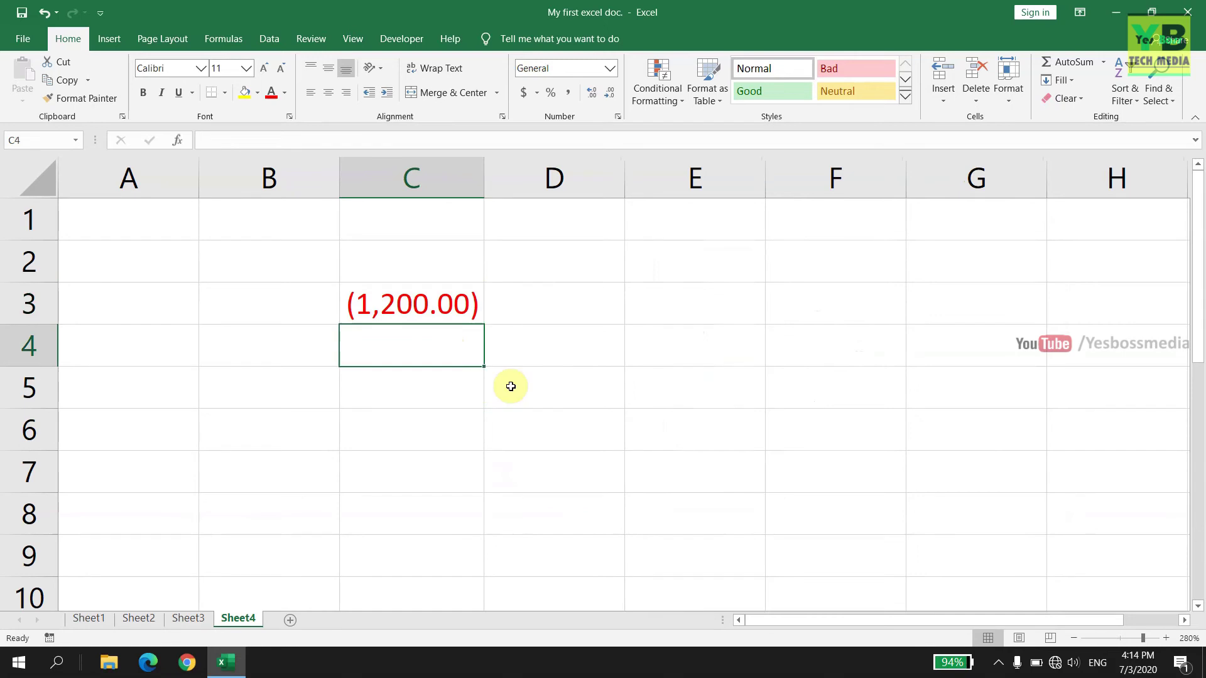
click(452, 308)
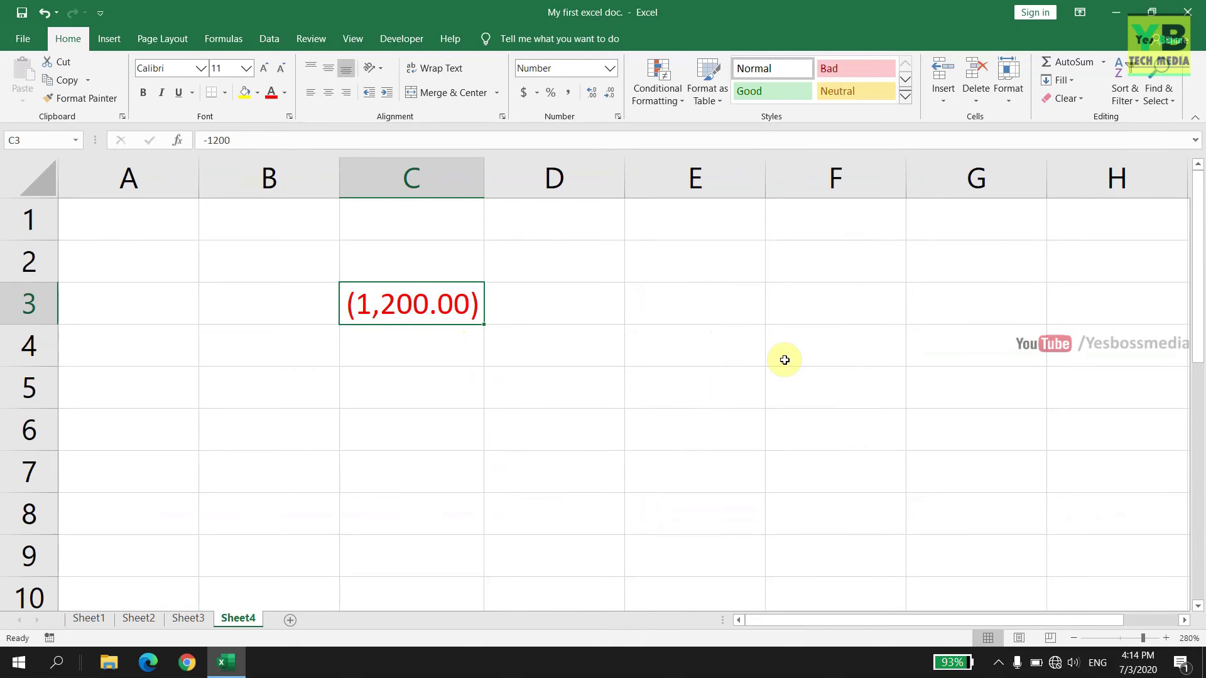
Enter 567 in C3, then overwrite it with -98.
text(567)
key(Return)
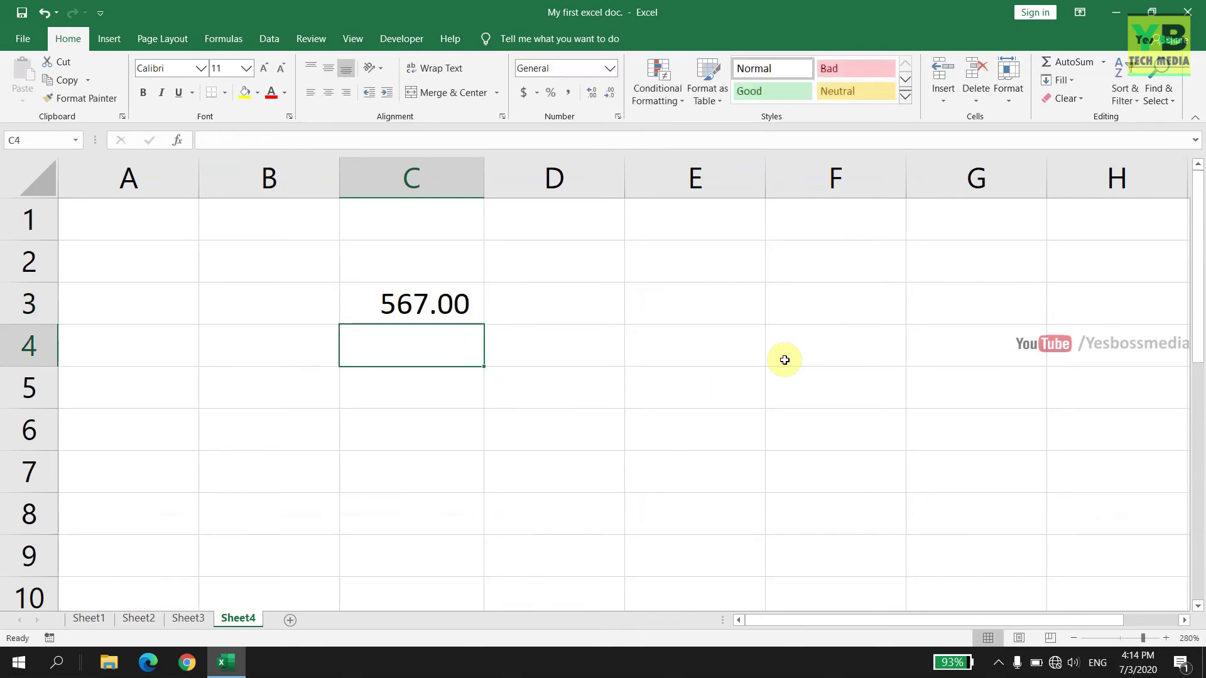
key(Up)
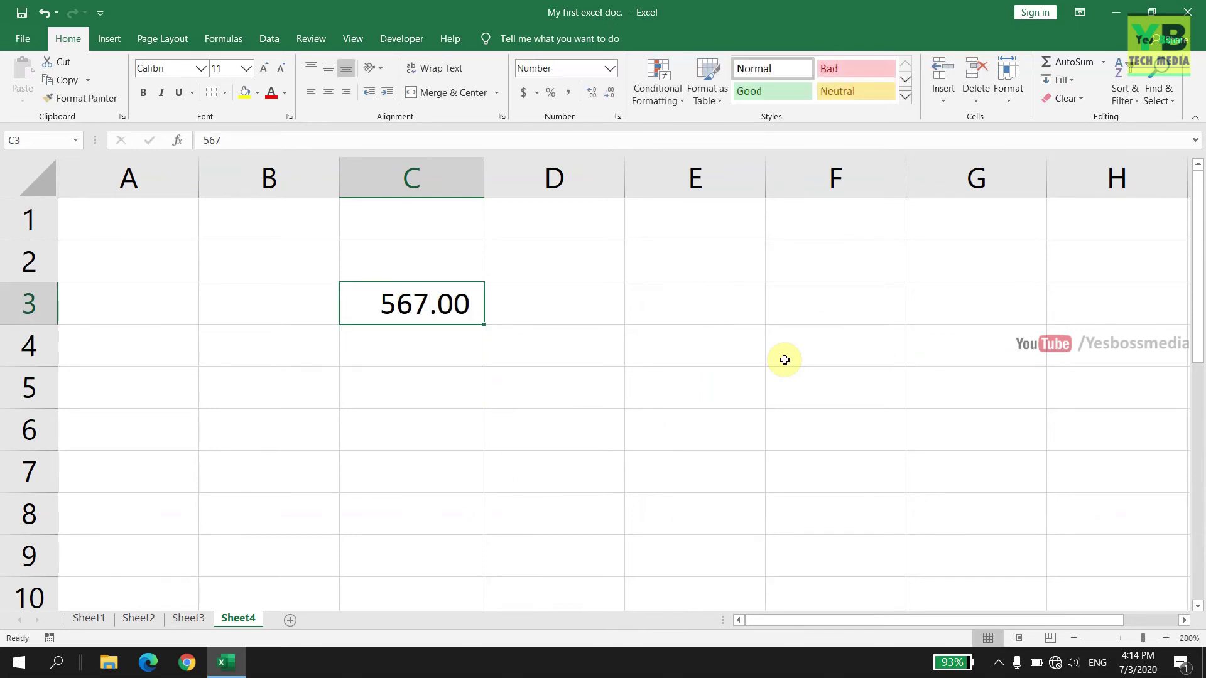
text(-)
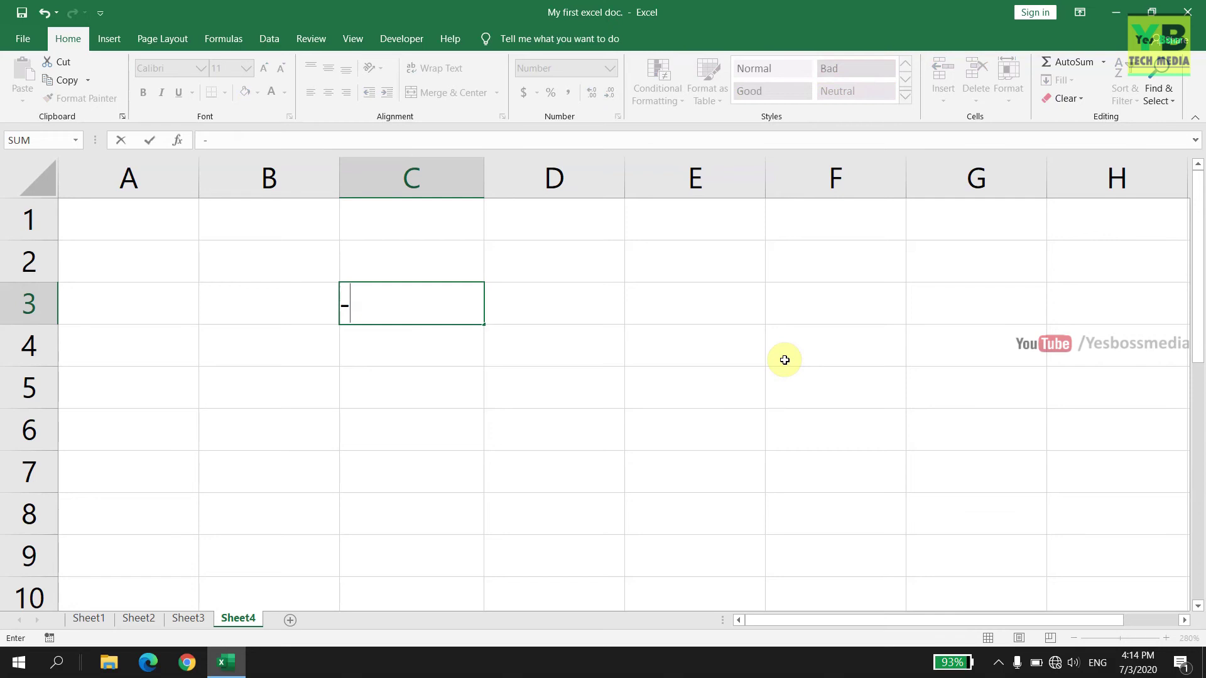
text(98)
key(Return)
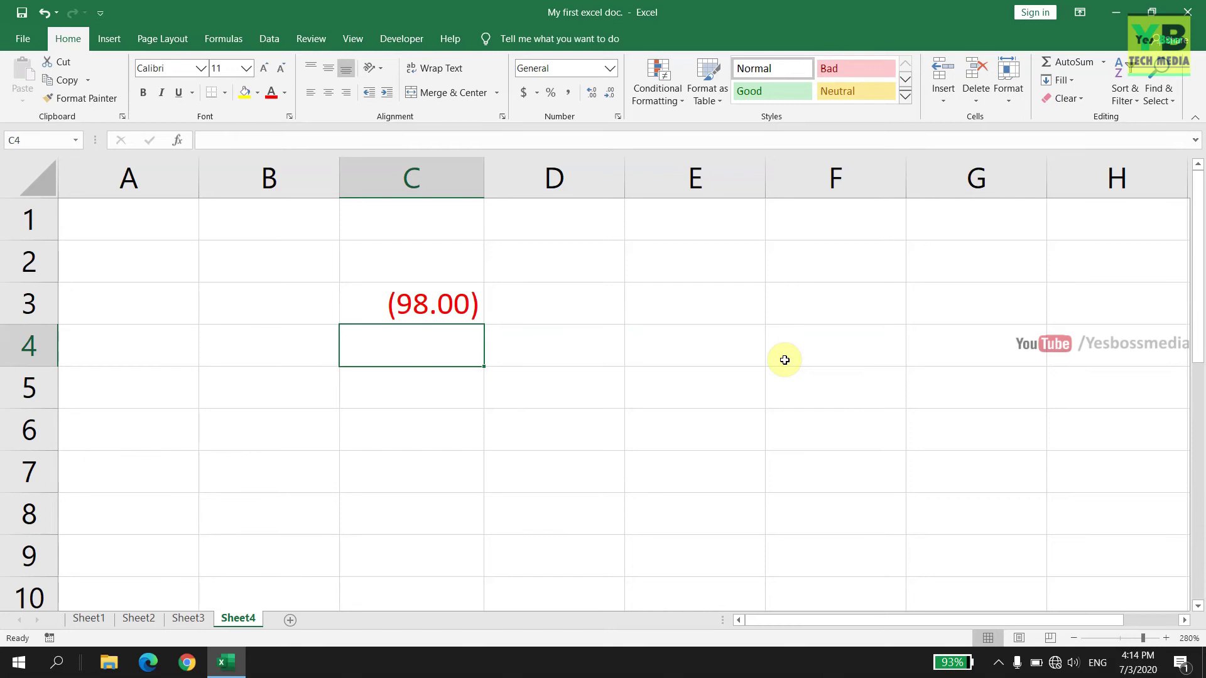
Raise C3's Number format to 4 decimal places, showing (98.0000).
right_click(452, 309)
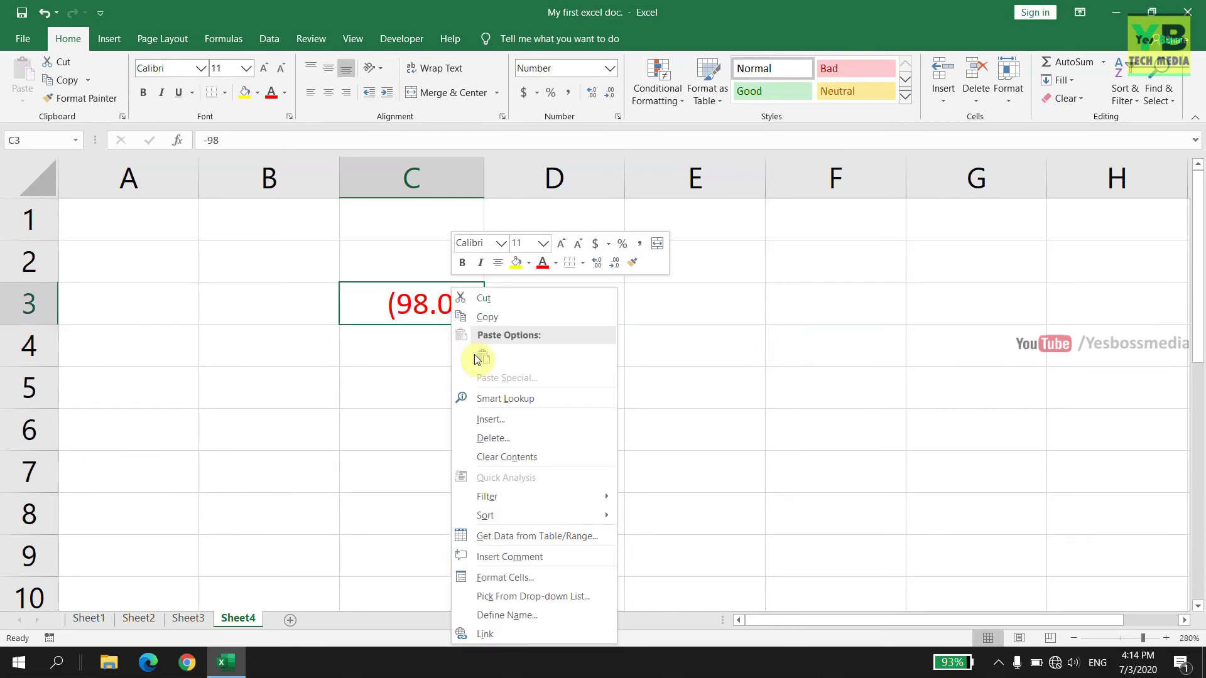
click(538, 577)
drag(595, 251, 901, 218)
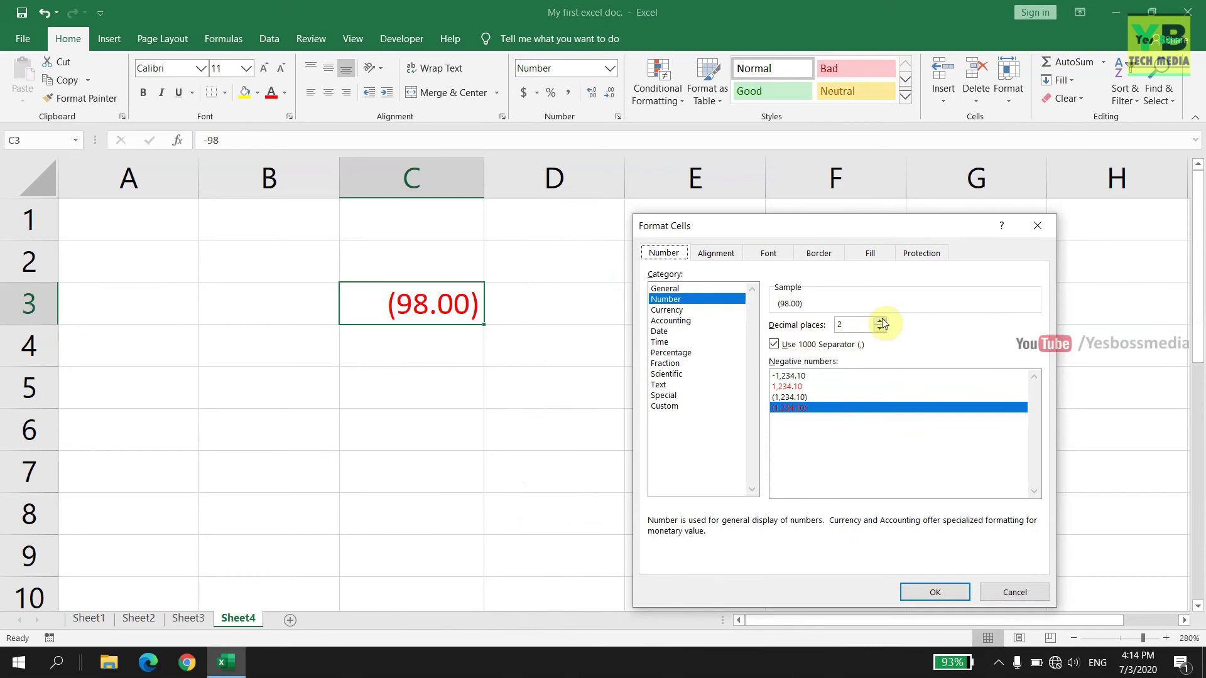
click(880, 321)
click(880, 320)
click(934, 592)
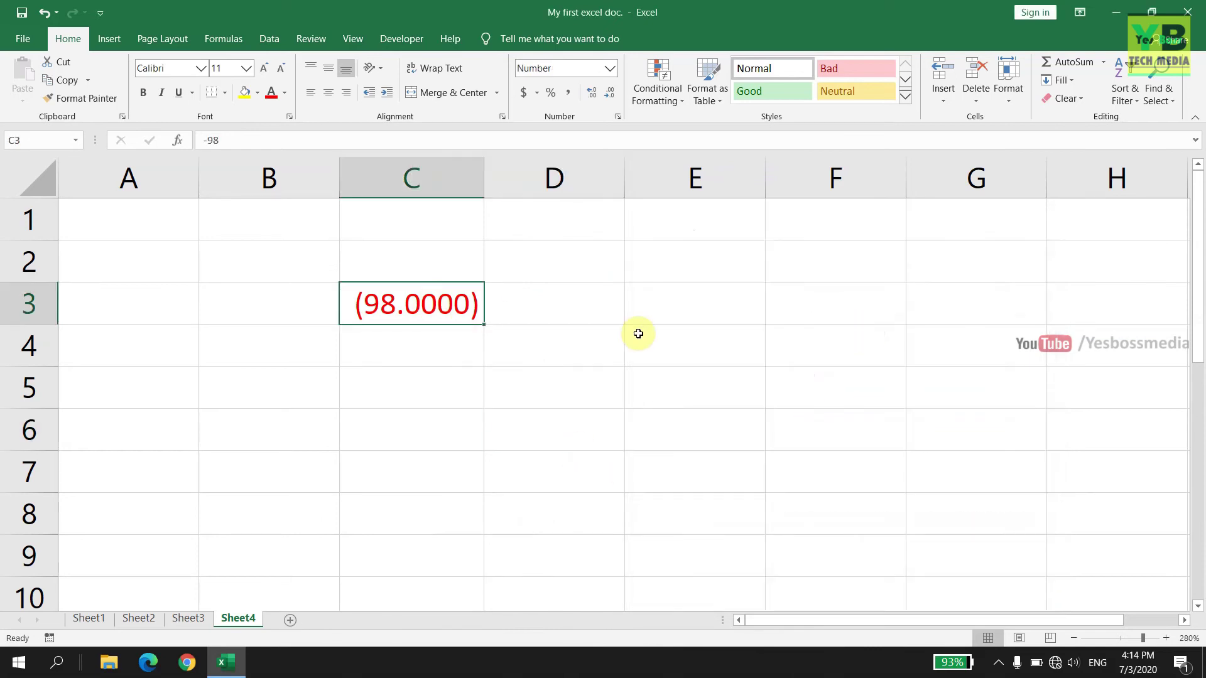
Enter 12.98765 in C3, shown as 12.9877, then undo to empty the cell.
text(12.)
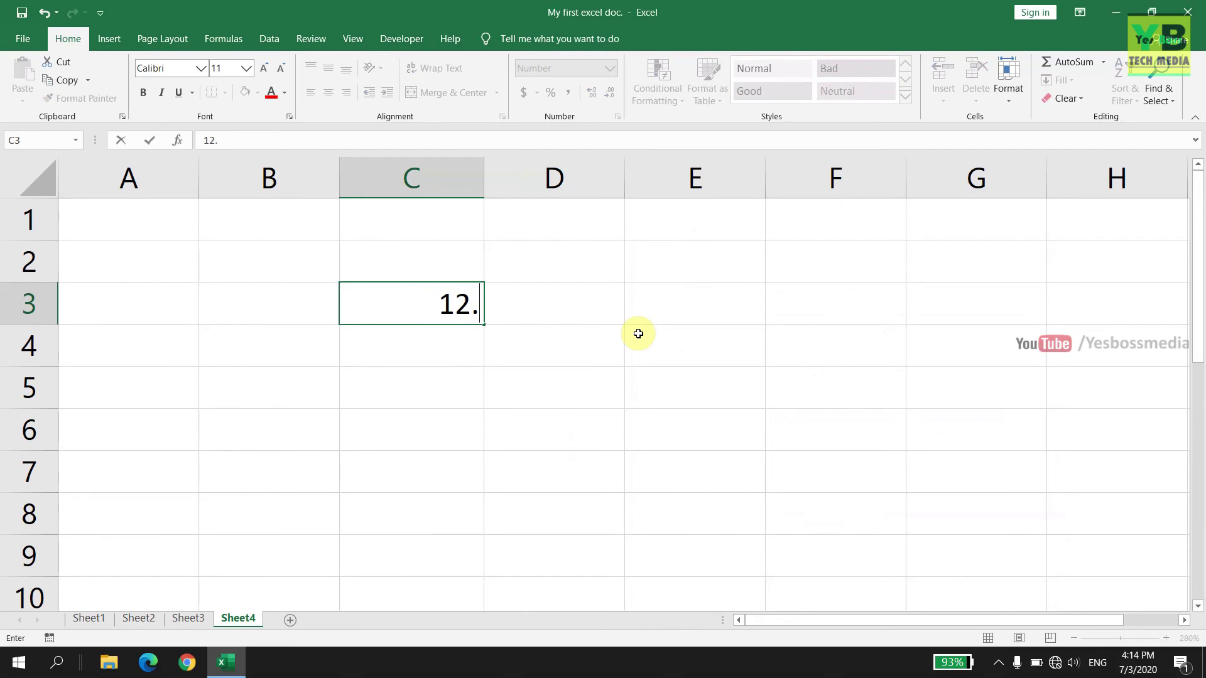
text(98765)
key(Return)
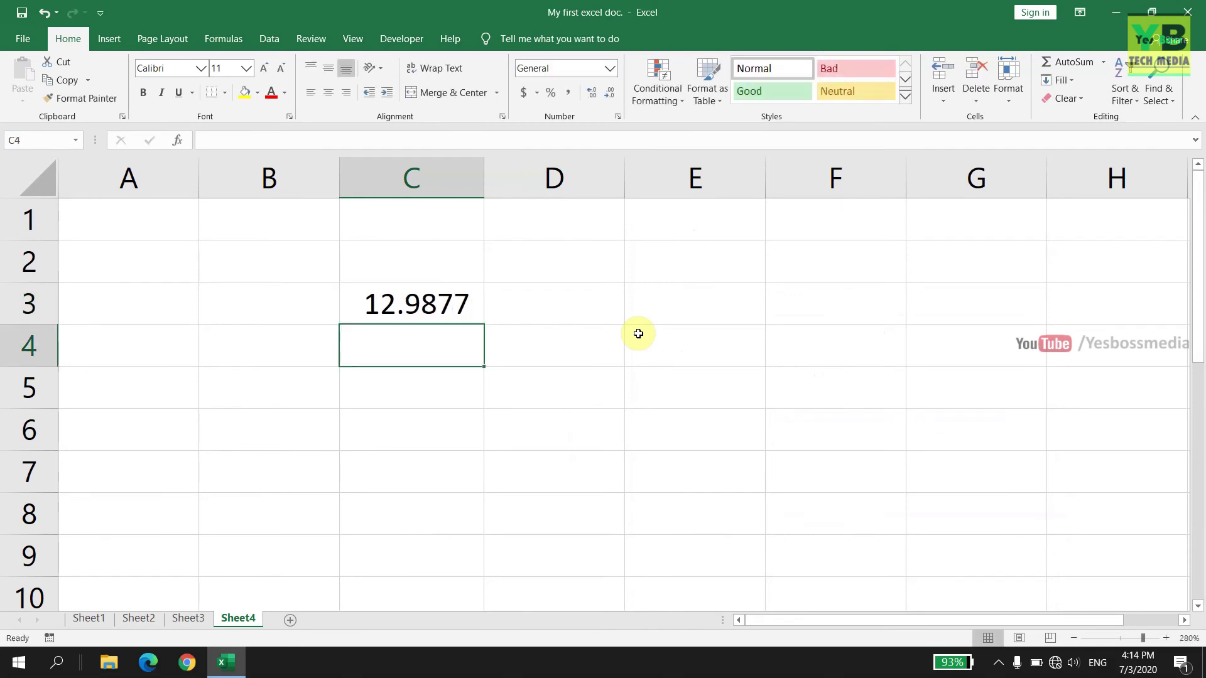
click(436, 309)
key(ctrl+z)
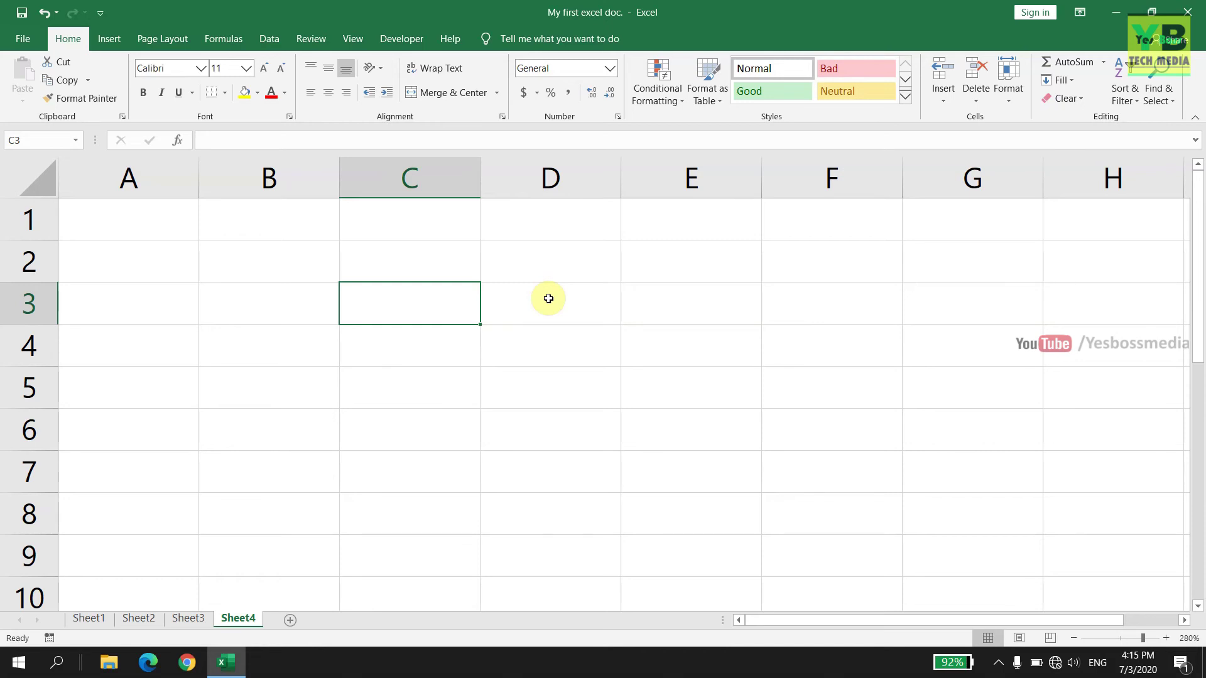
Enter 1000 in C3 and format it as Currency with the $ symbol, showing $1,000.00.
text(1)
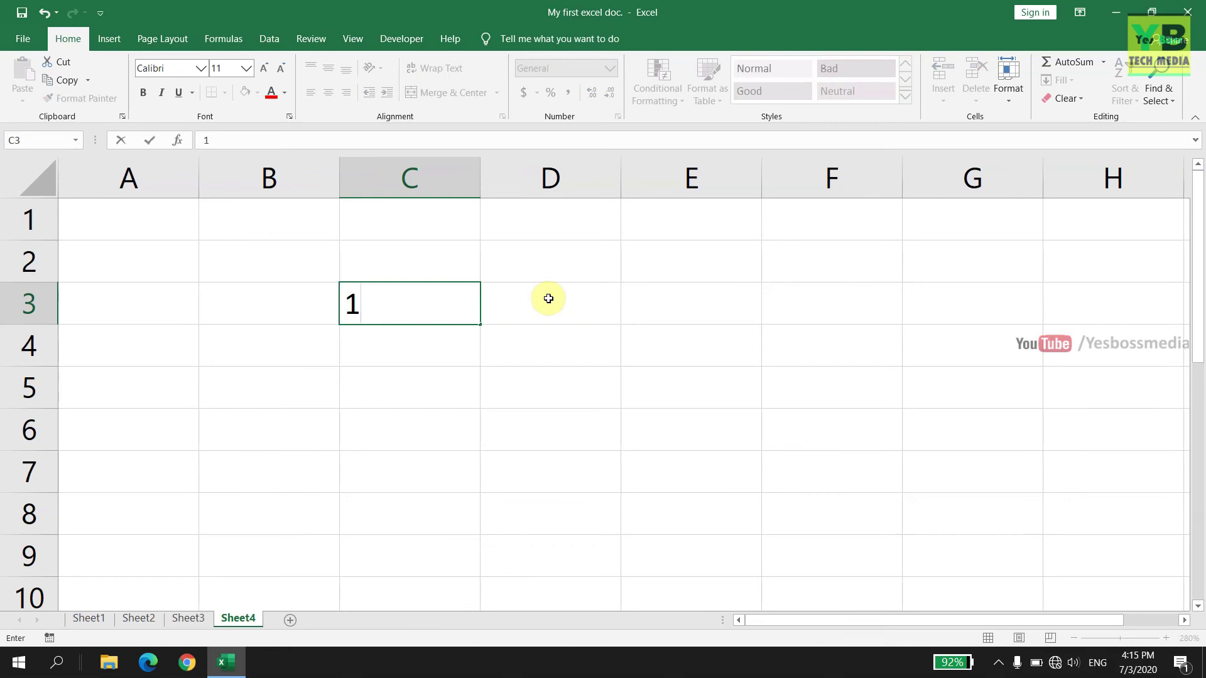
text(000)
key(Return)
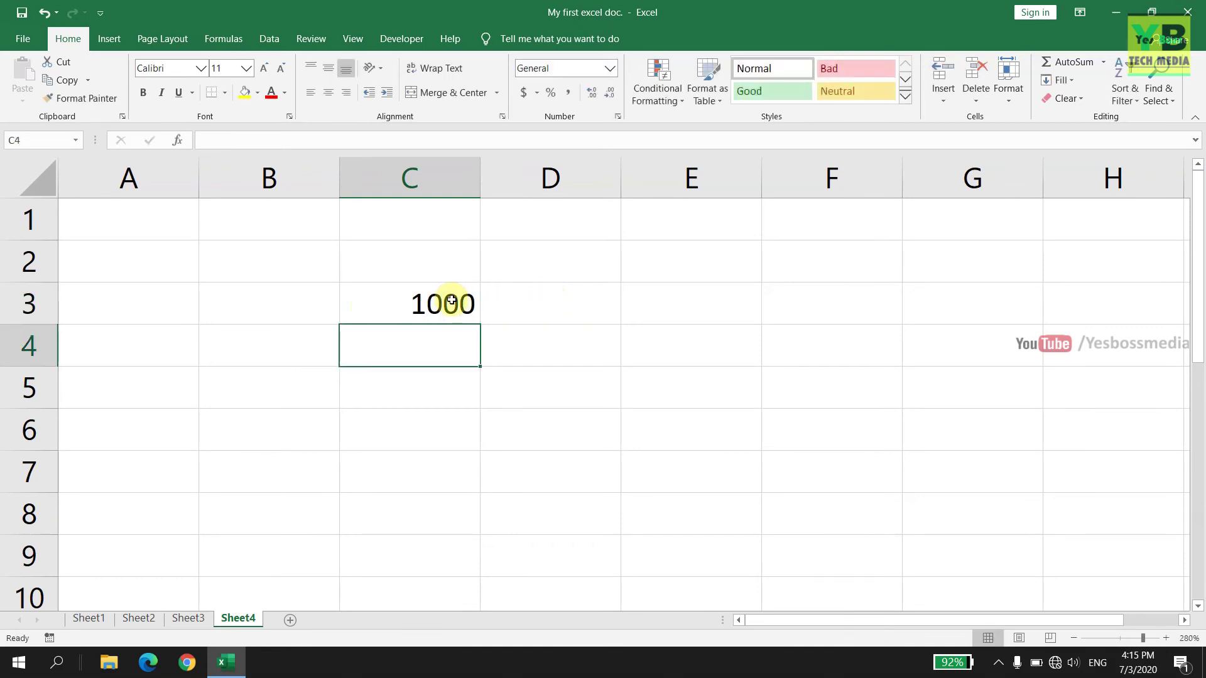
right_click(453, 302)
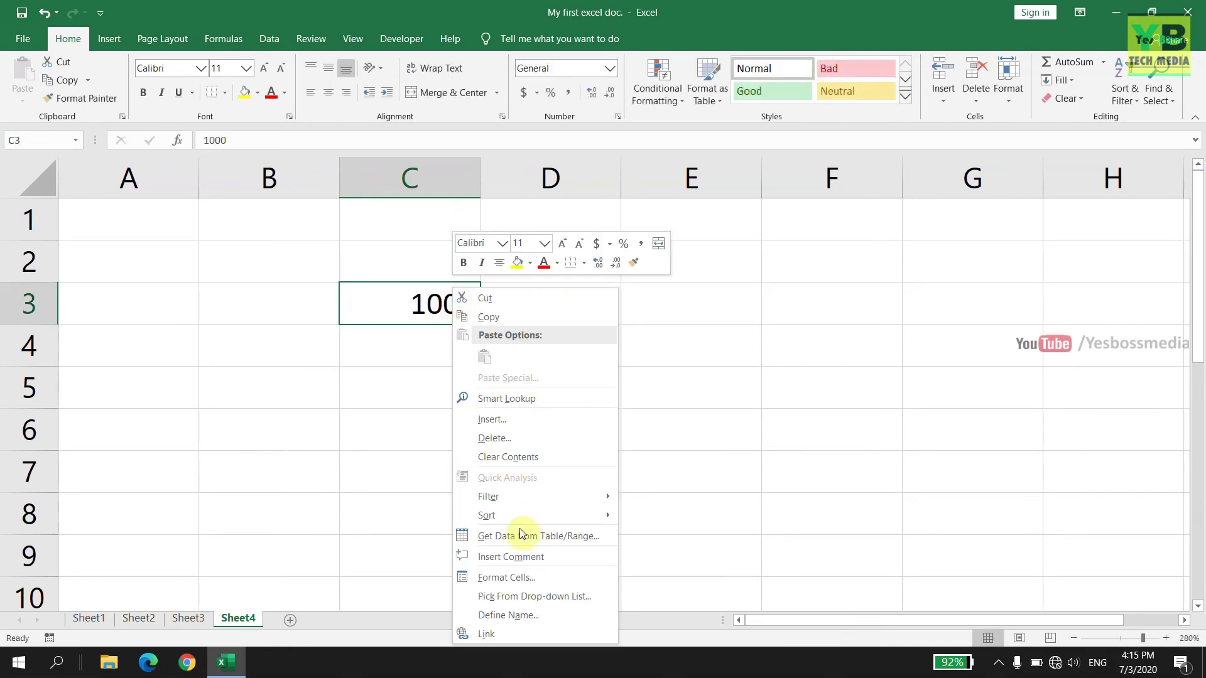
click(528, 577)
drag(570, 263, 929, 213)
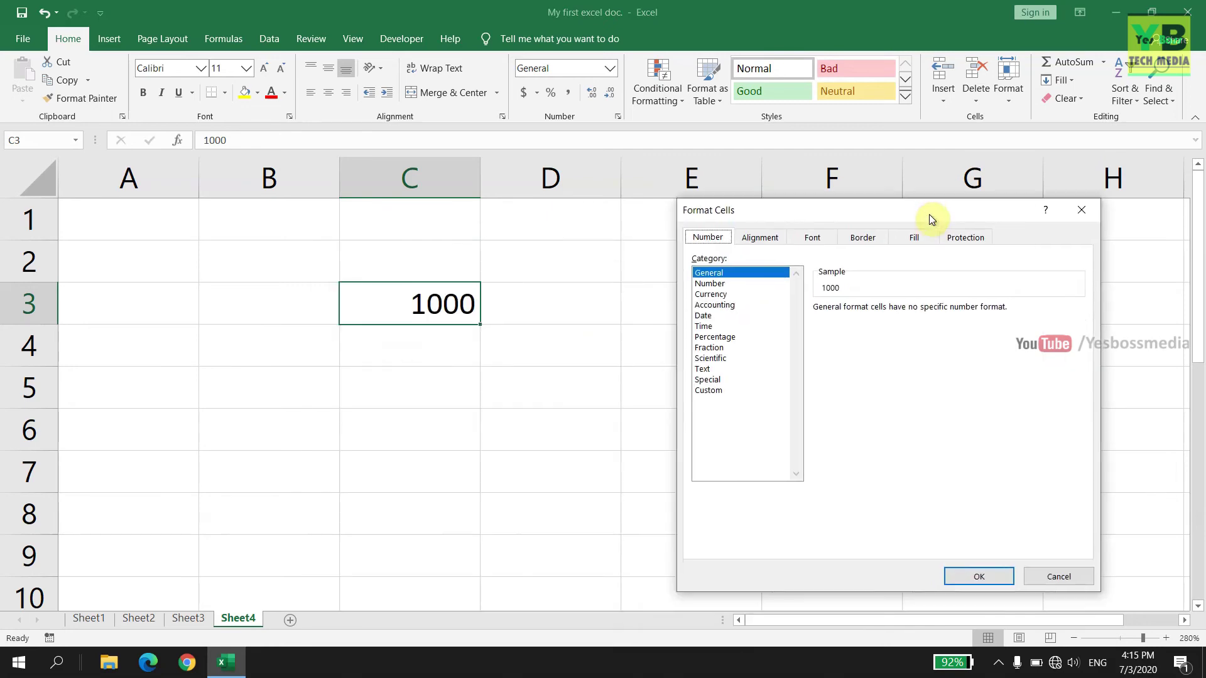
click(709, 295)
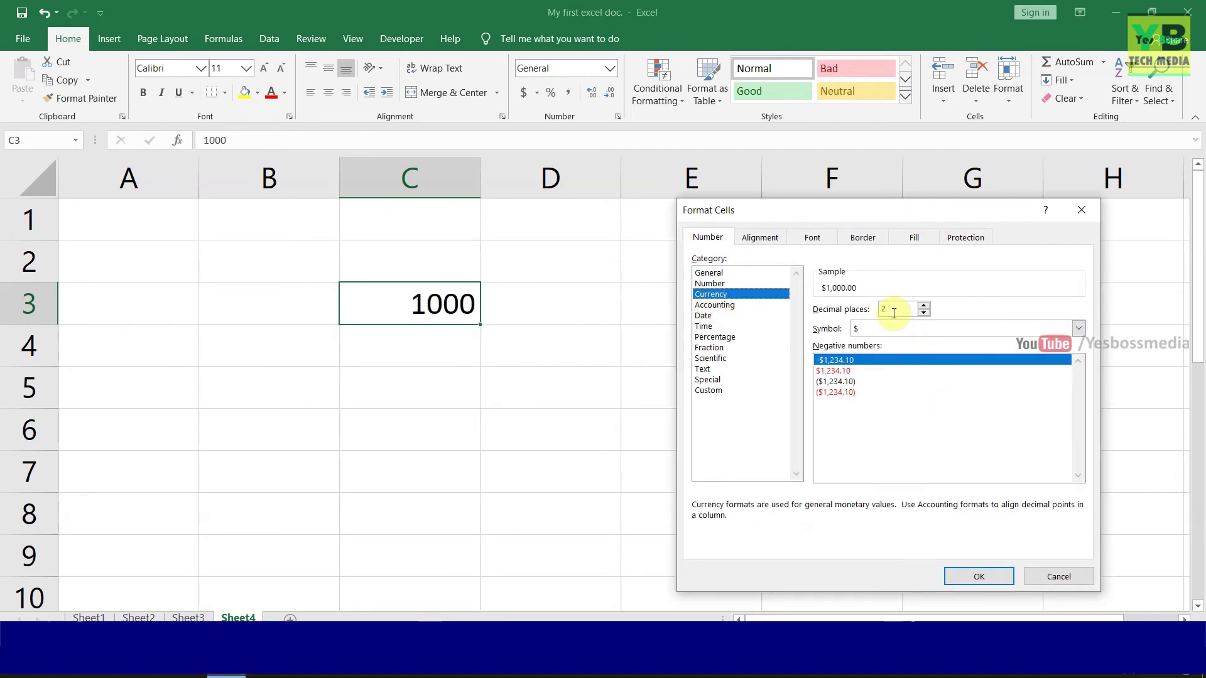
click(872, 329)
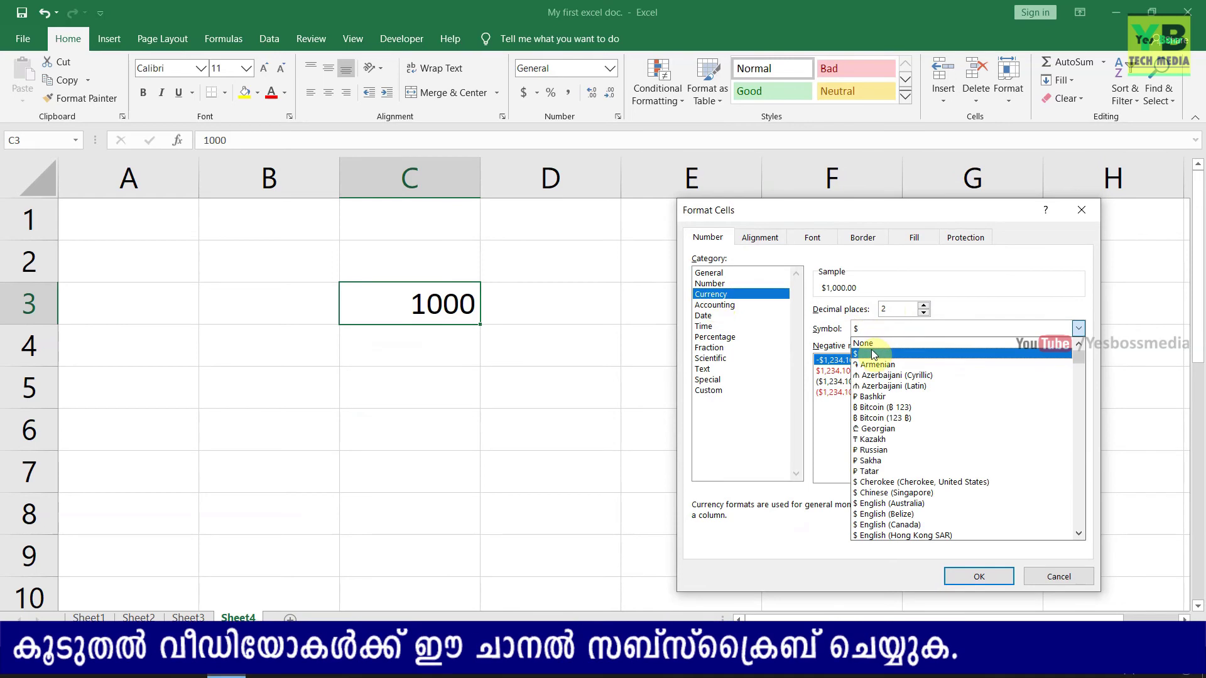
click(873, 354)
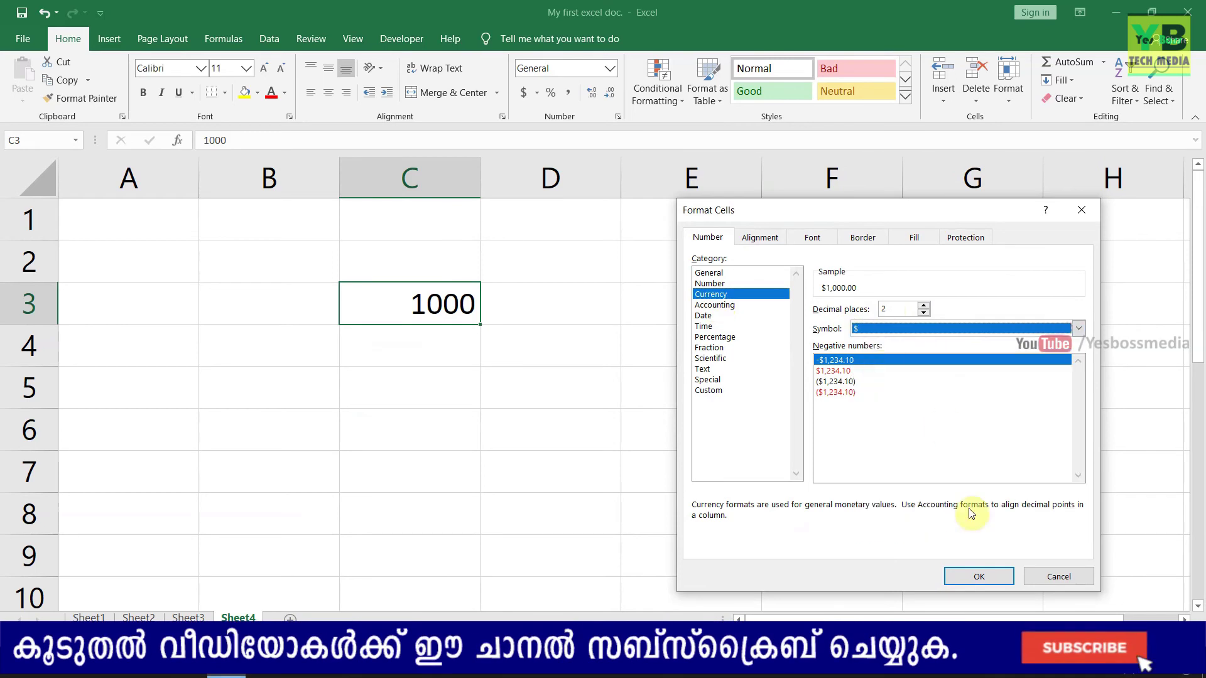
click(969, 578)
click(658, 447)
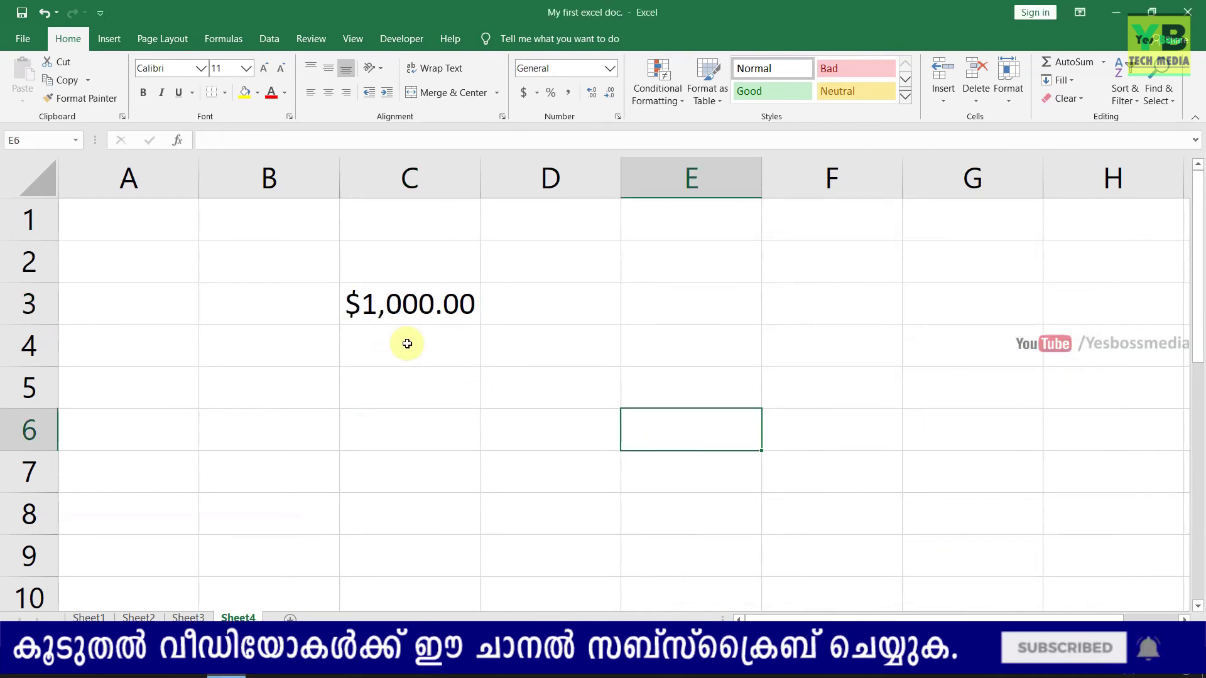
Change C3's currency symbol to ₹ English (India), displaying ₹ 1,000.00.
right_click(433, 308)
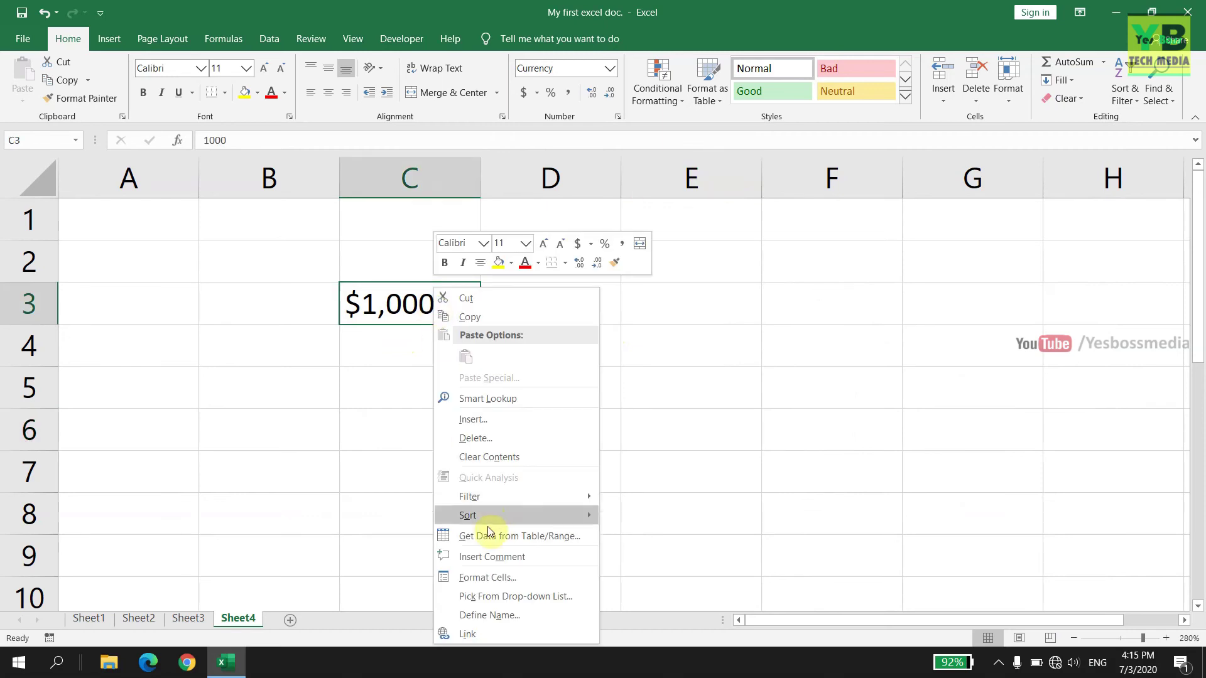
click(497, 578)
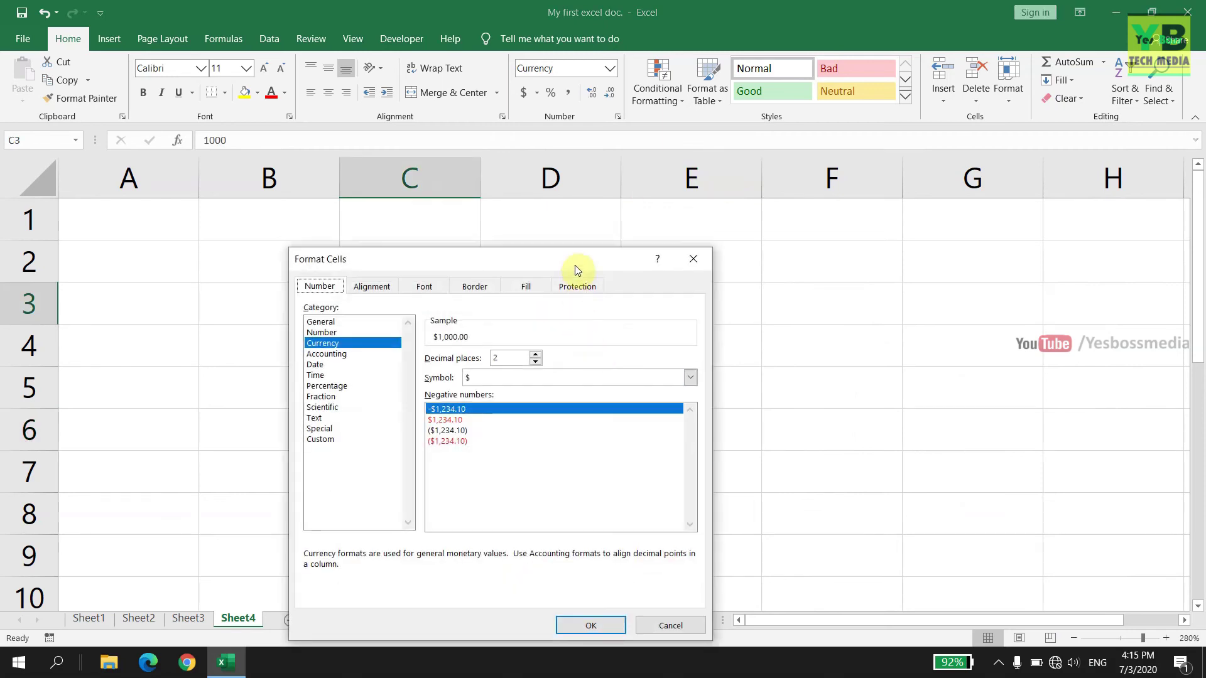
drag(574, 264, 1021, 176)
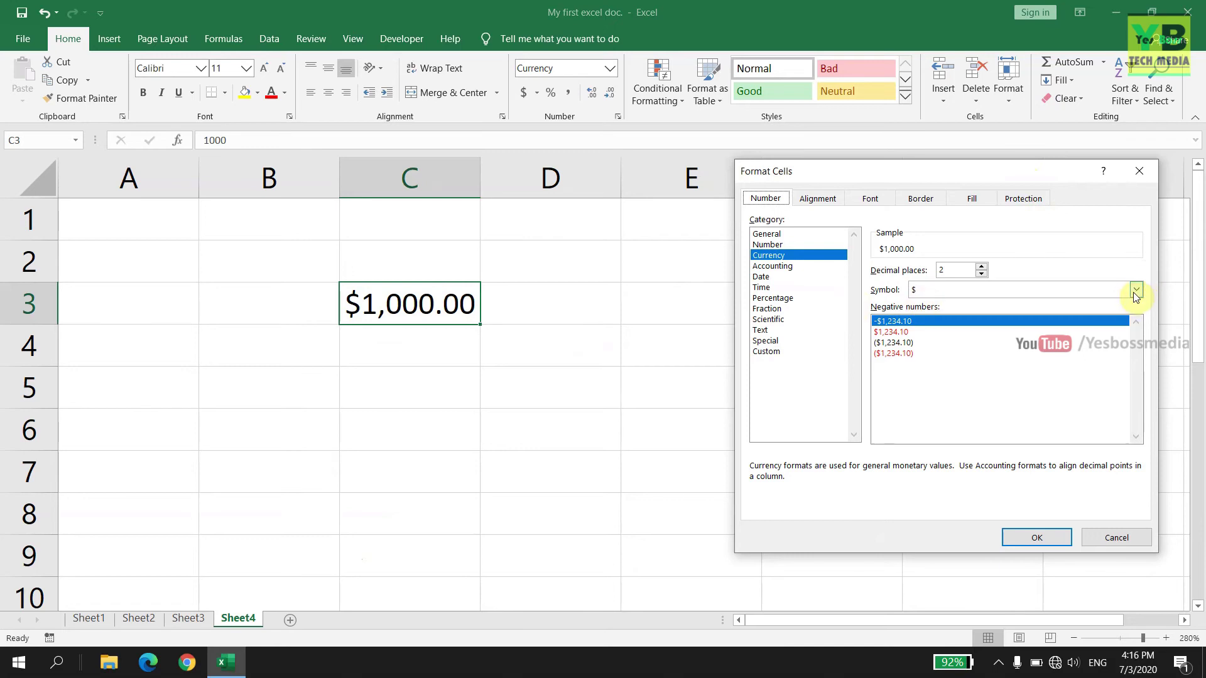
click(1135, 293)
click(1040, 179)
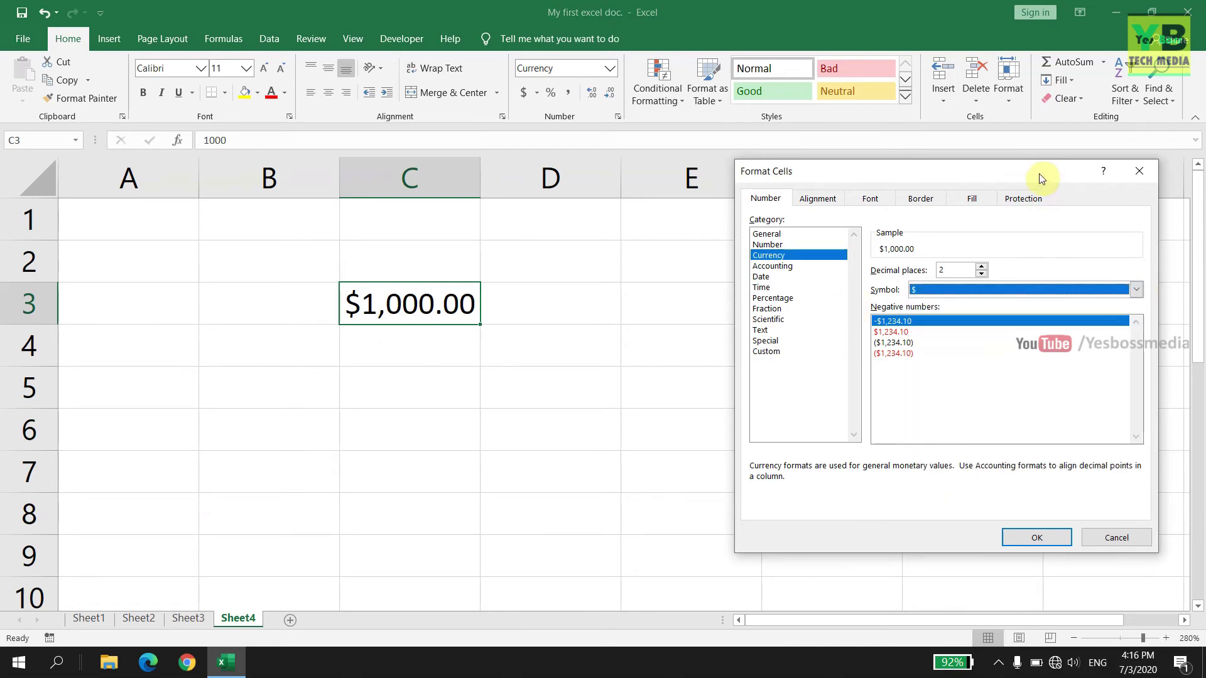
drag(1040, 178, 902, 157)
click(998, 268)
mouse_move(1000, 296)
mouse_down()
mouse_move(1004, 361)
mouse_move(1006, 338)
mouse_up()
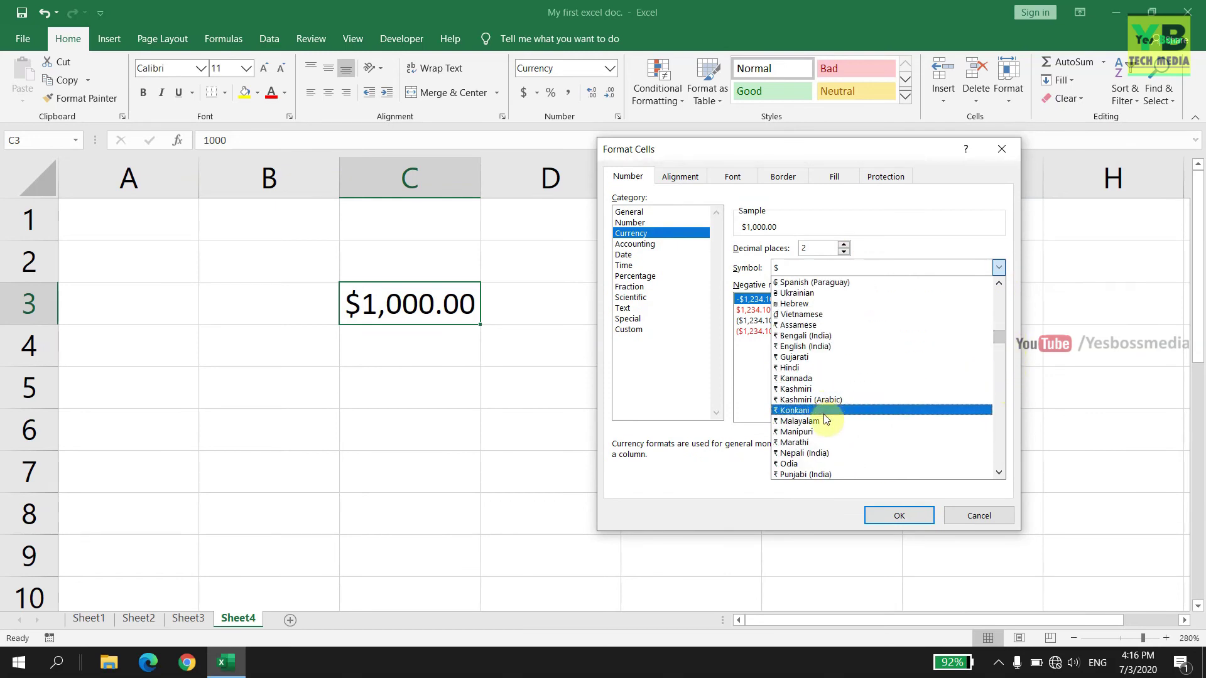
click(806, 346)
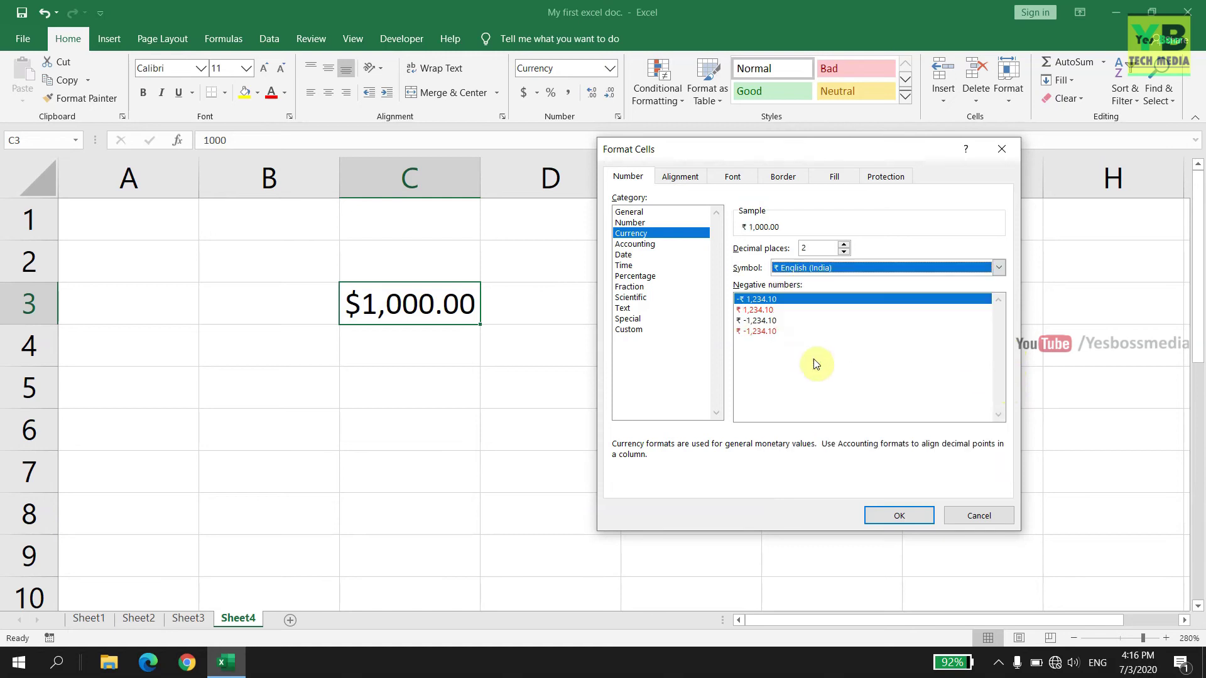
click(903, 518)
click(565, 427)
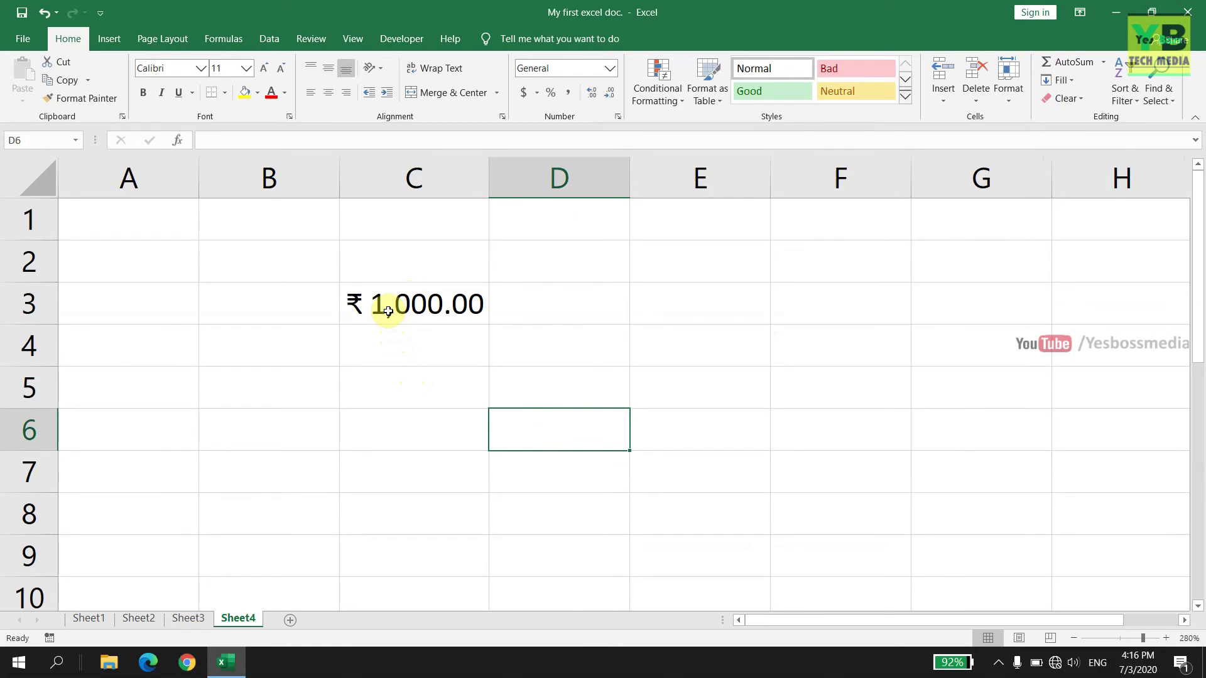
Enter 67 in C3 and set its currency symbol to the INR code.
click(388, 310)
text(67)
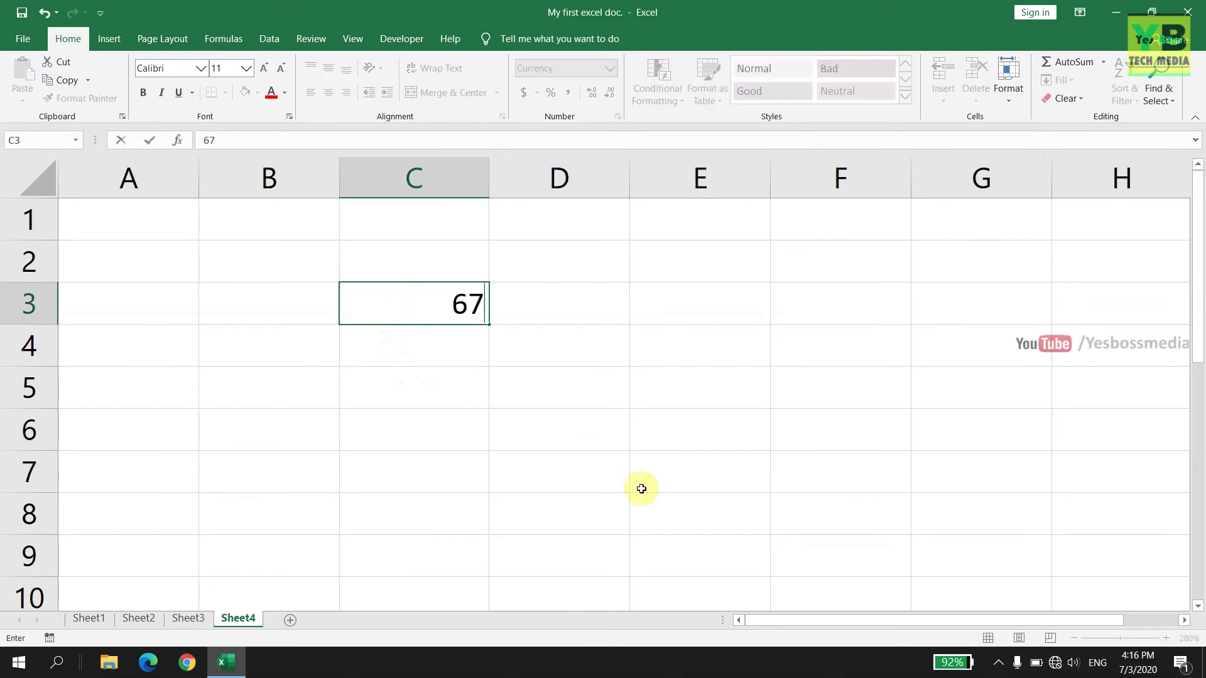
key(Return)
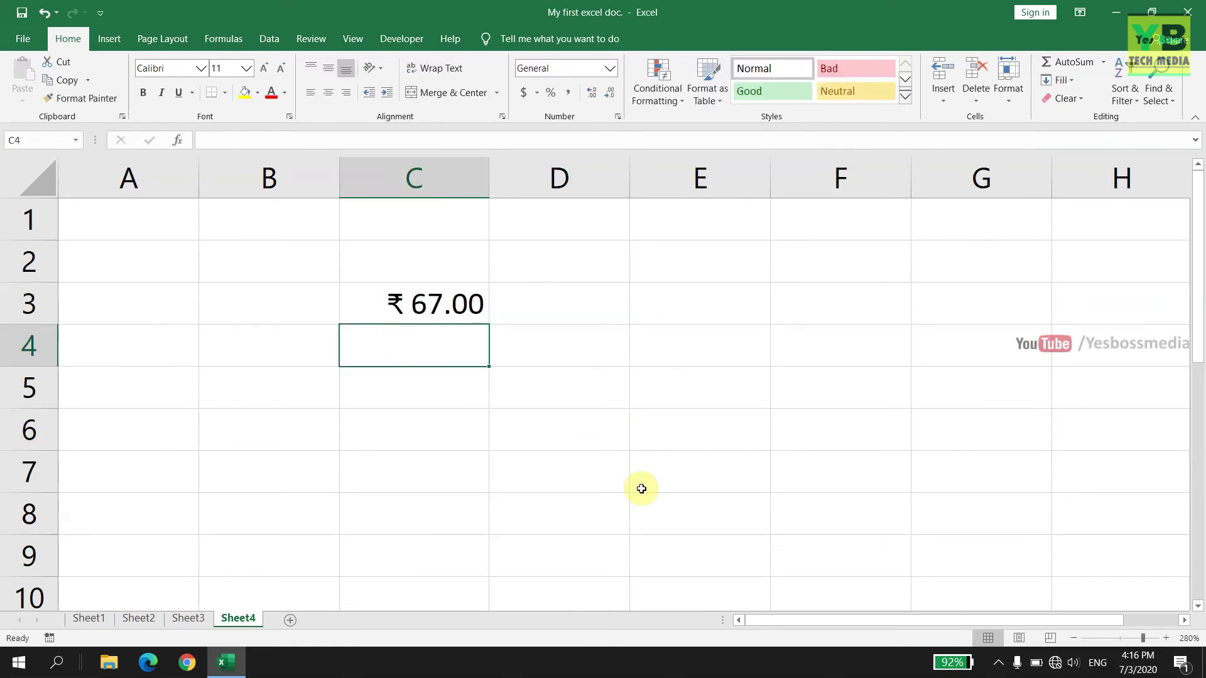
right_click(463, 290)
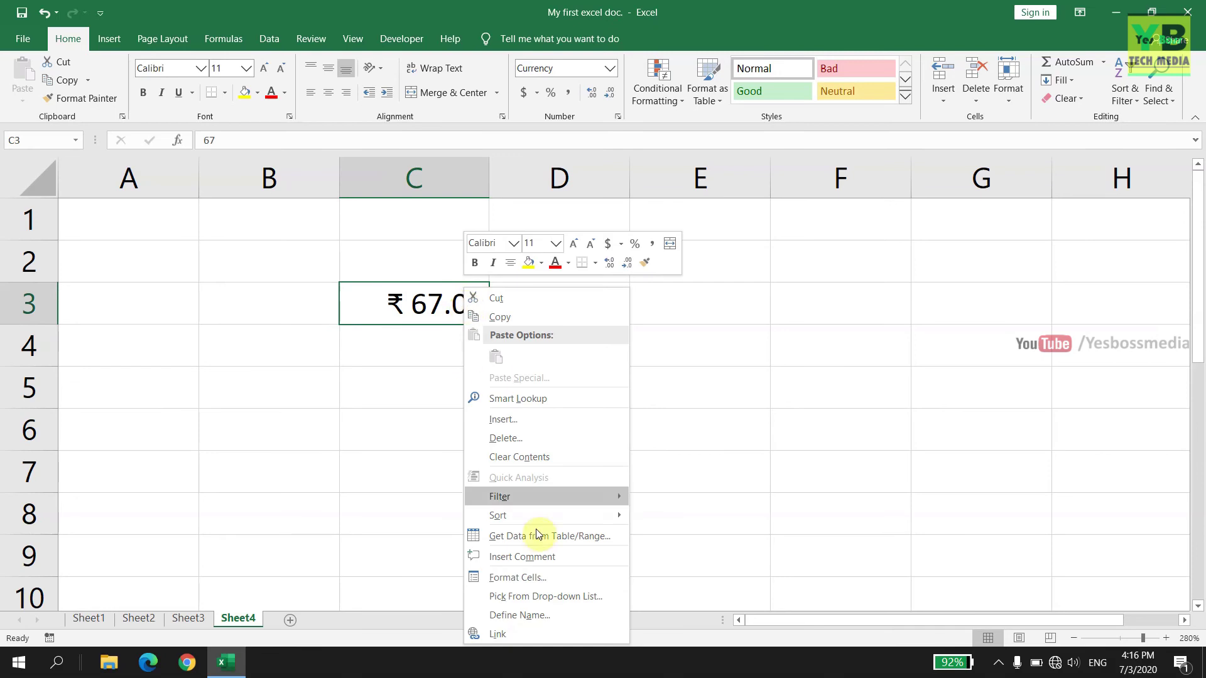
click(546, 578)
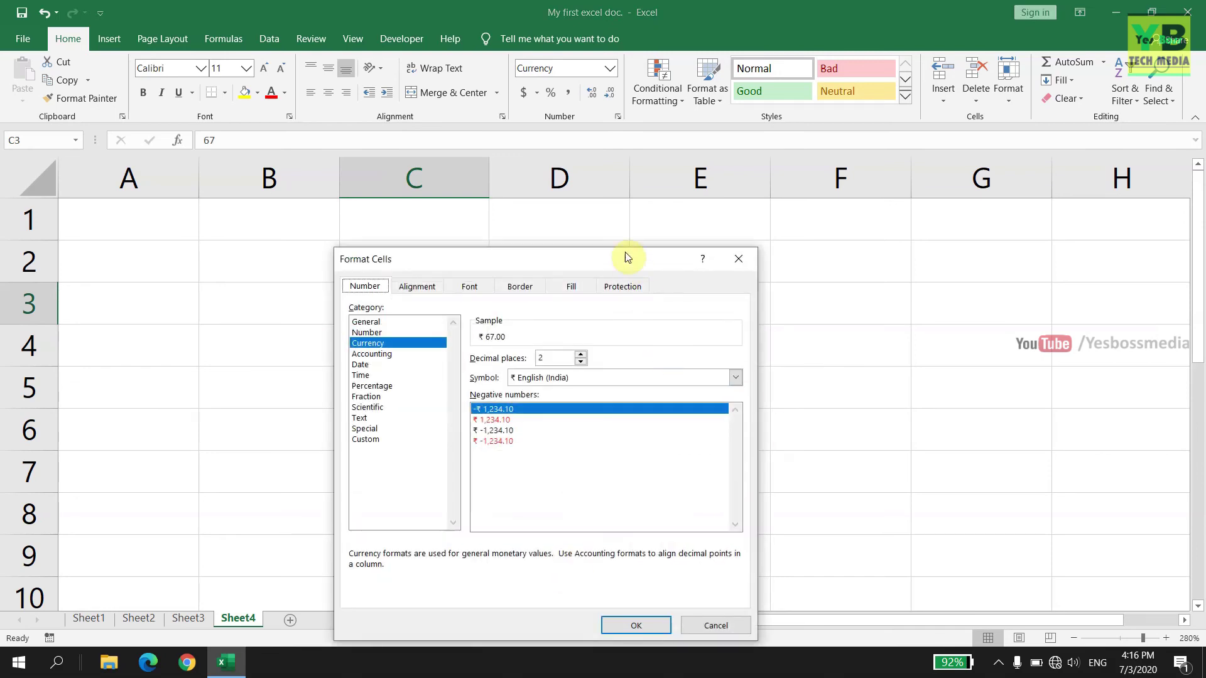
click(1043, 302)
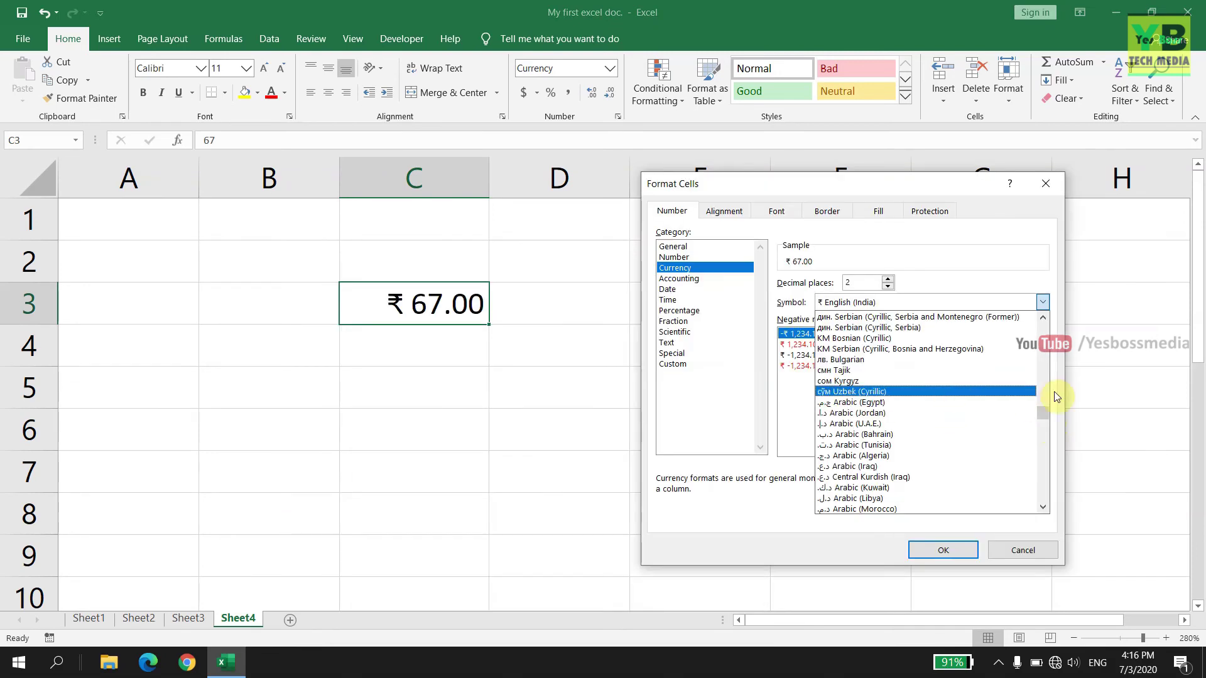
drag(1042, 409, 1050, 451)
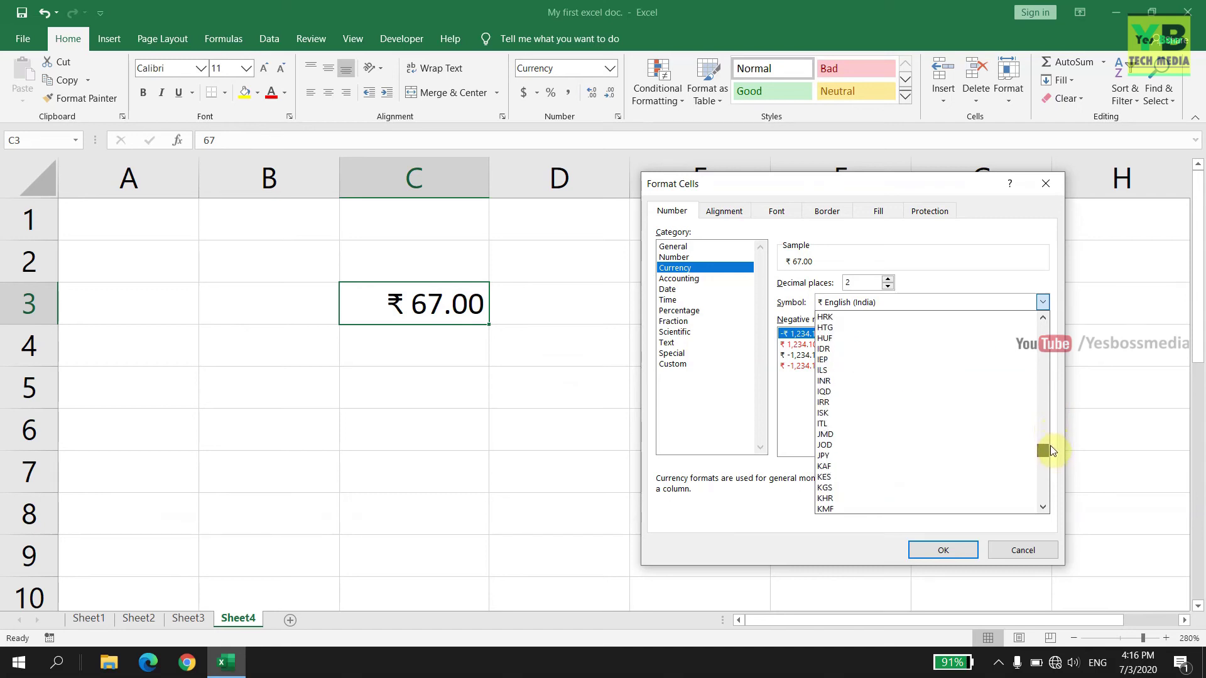
click(870, 381)
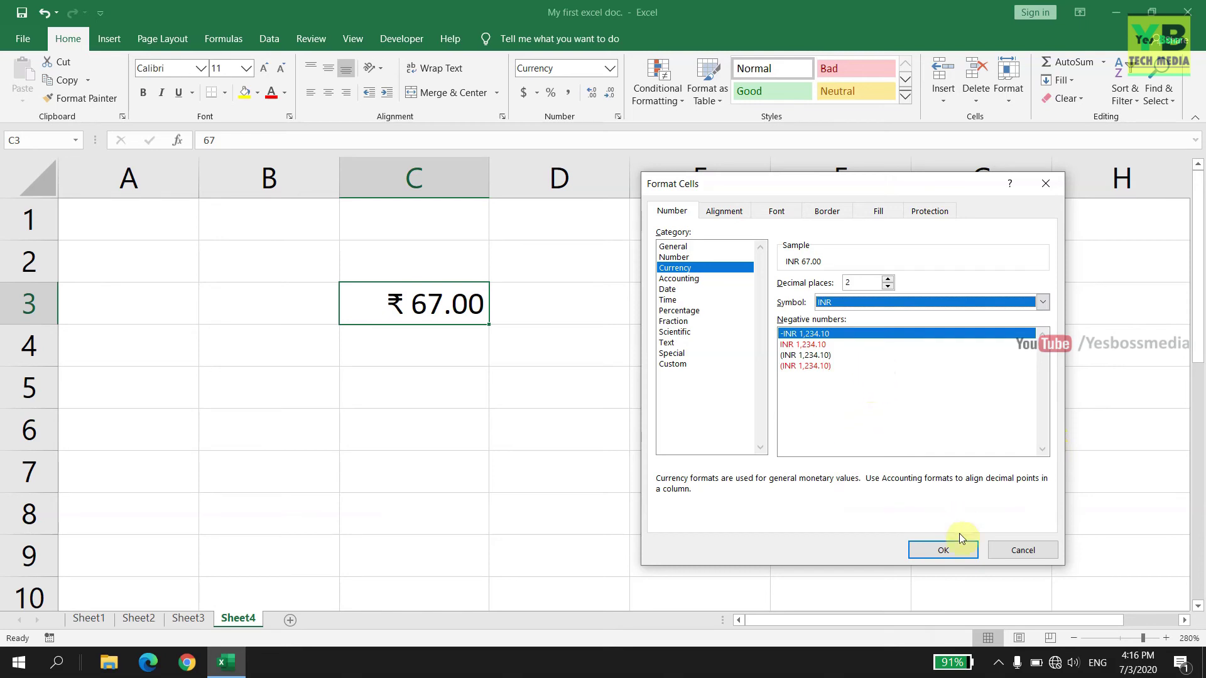
click(952, 552)
Enter 90 in C3, shown as INR 90.00, then undo to empty the cell.
click(689, 440)
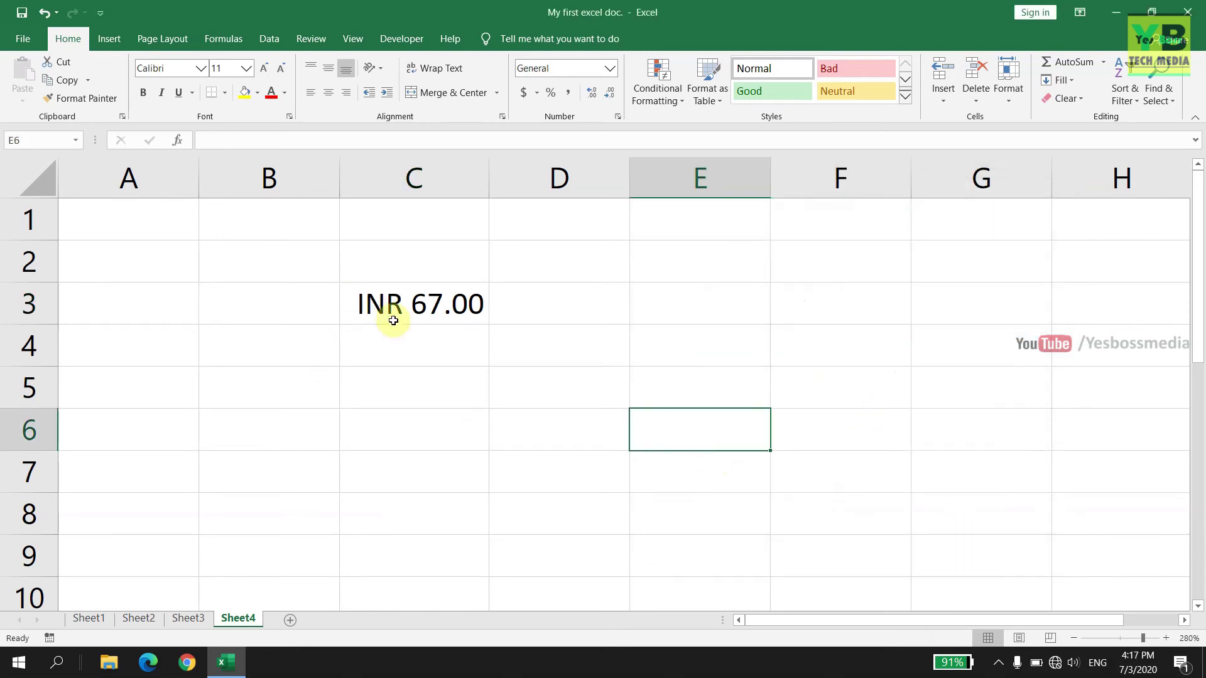
click(411, 309)
text(90)
key(Return)
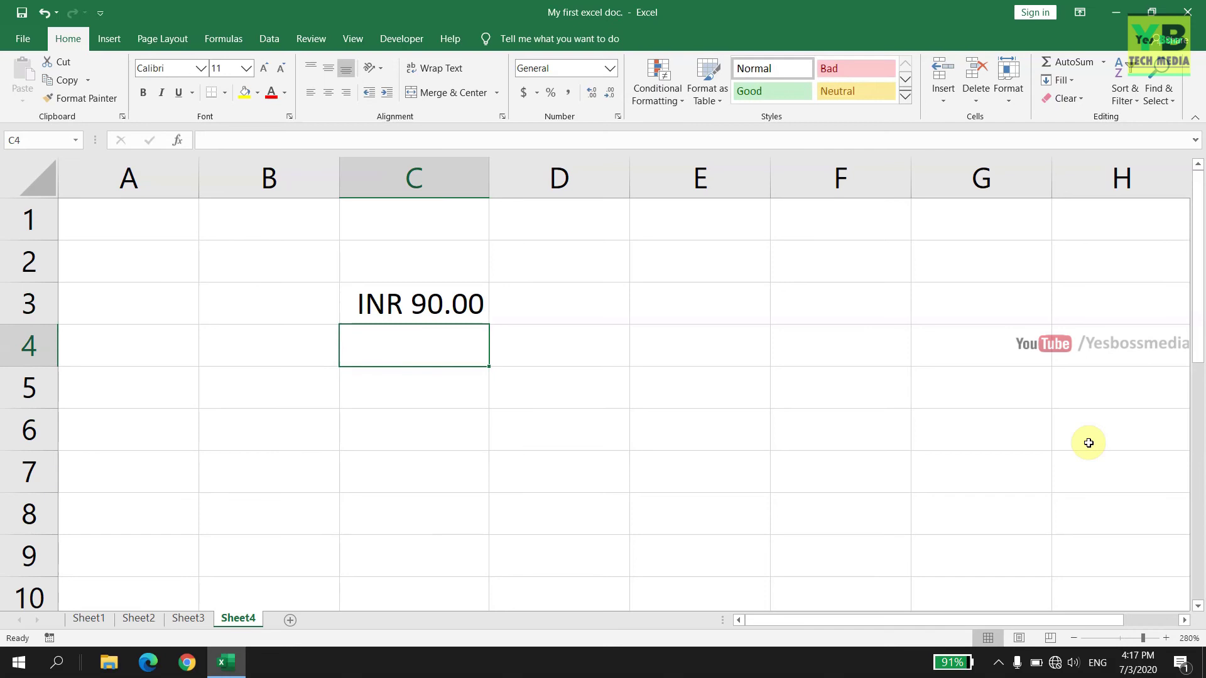
key(ctrl+z)
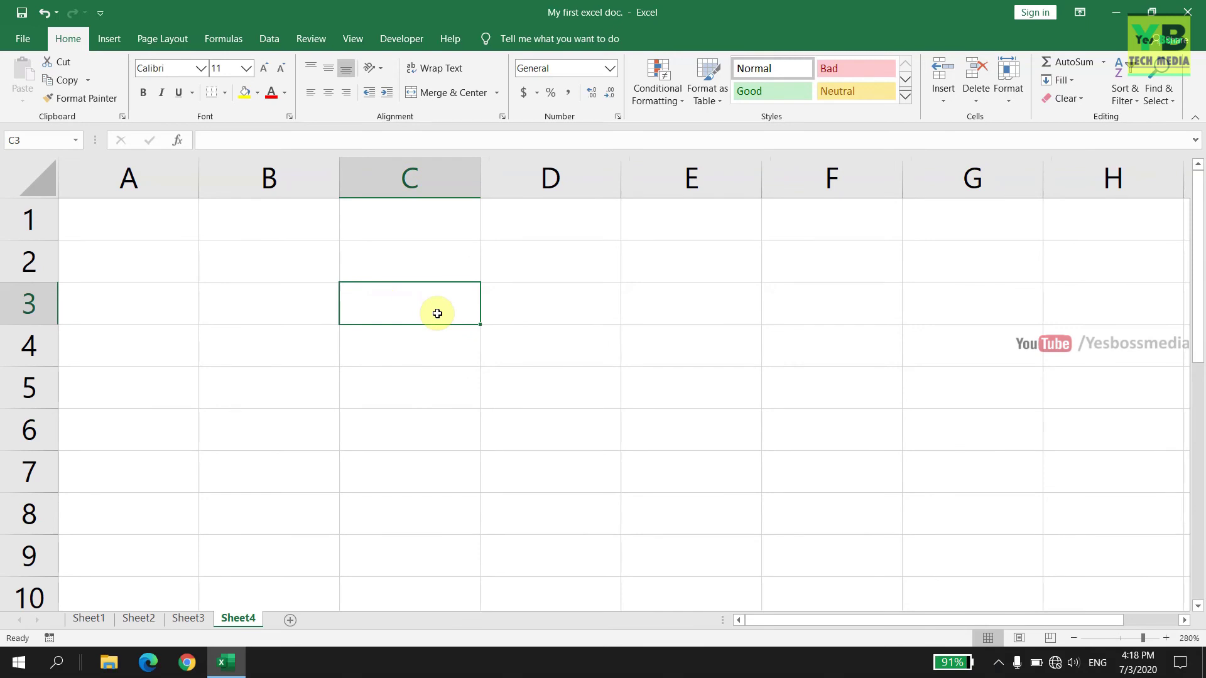
Enter 1200 in C3 and switch its format to the Accounting category.
text(12)
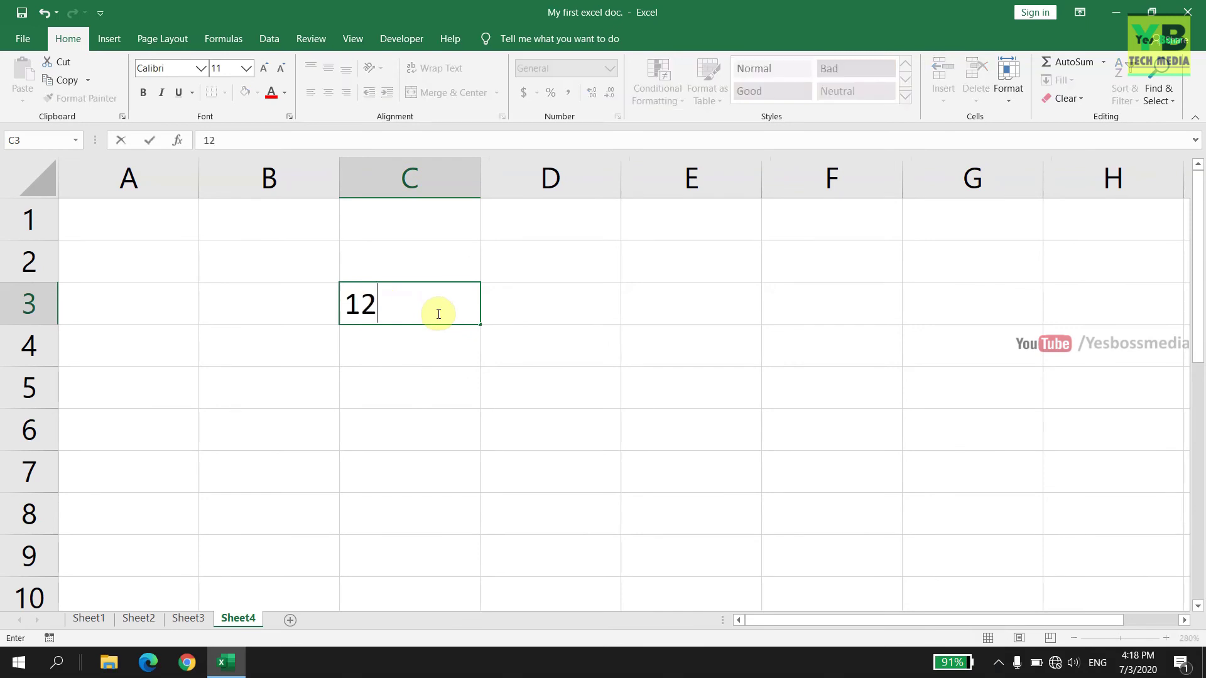
text(00)
click(438, 314)
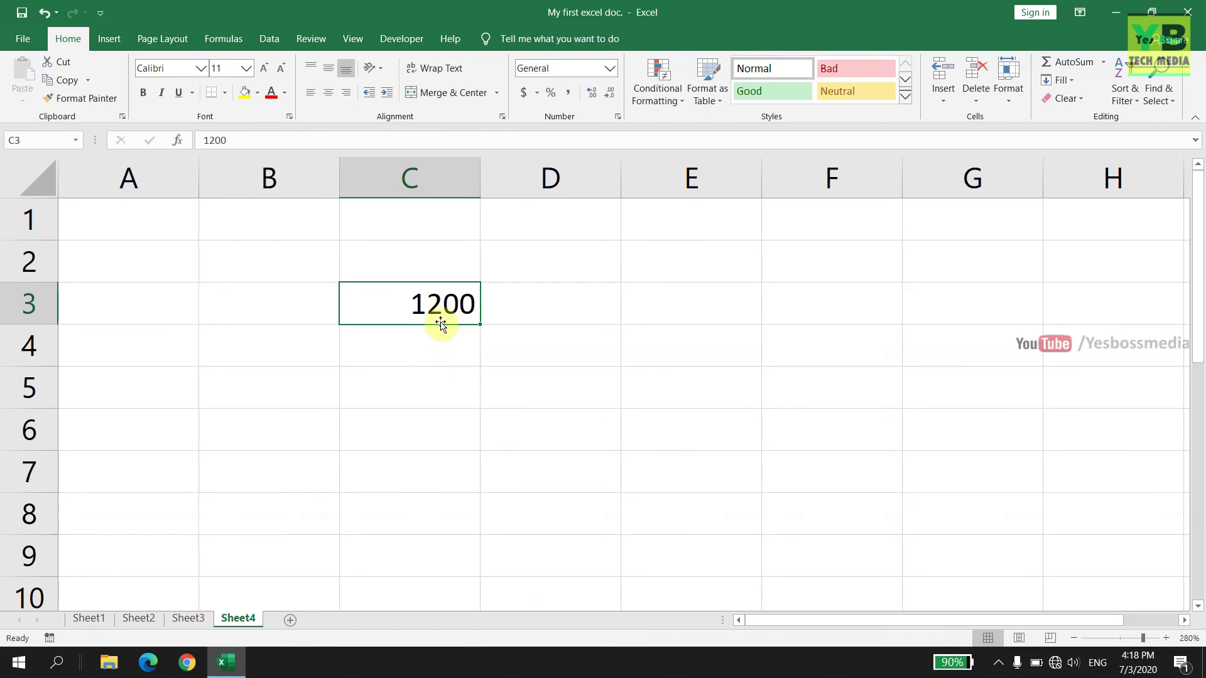
right_click(439, 289)
click(513, 576)
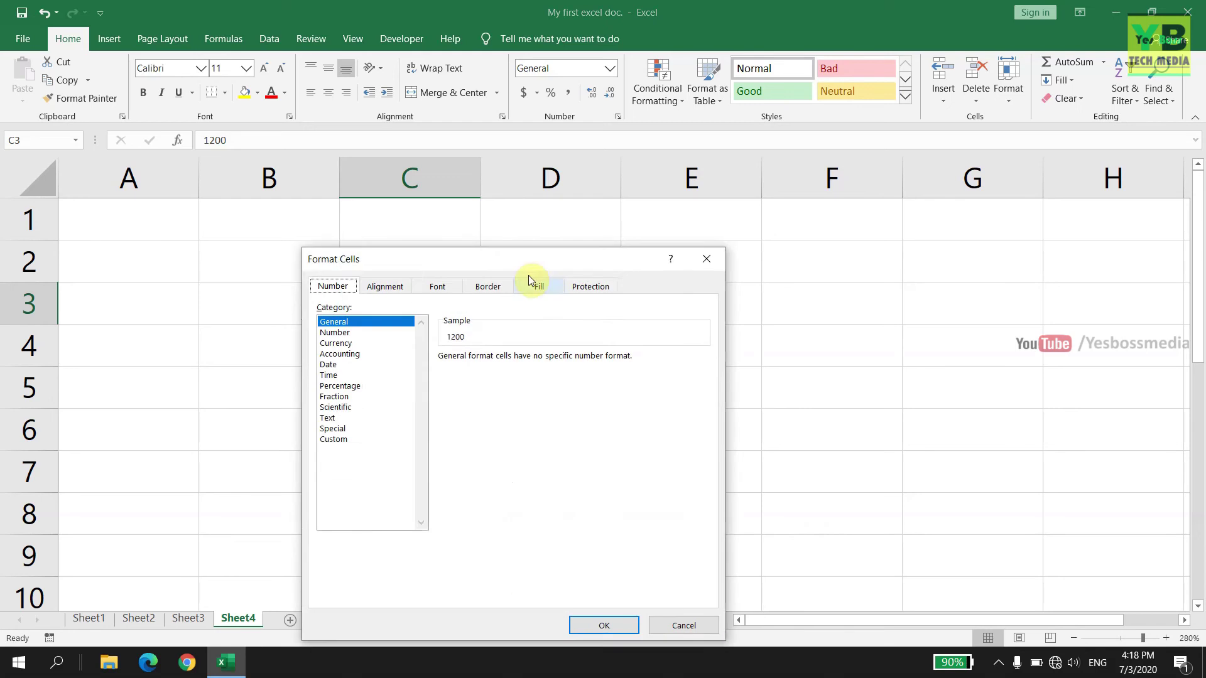
drag(519, 256, 848, 209)
click(655, 305)
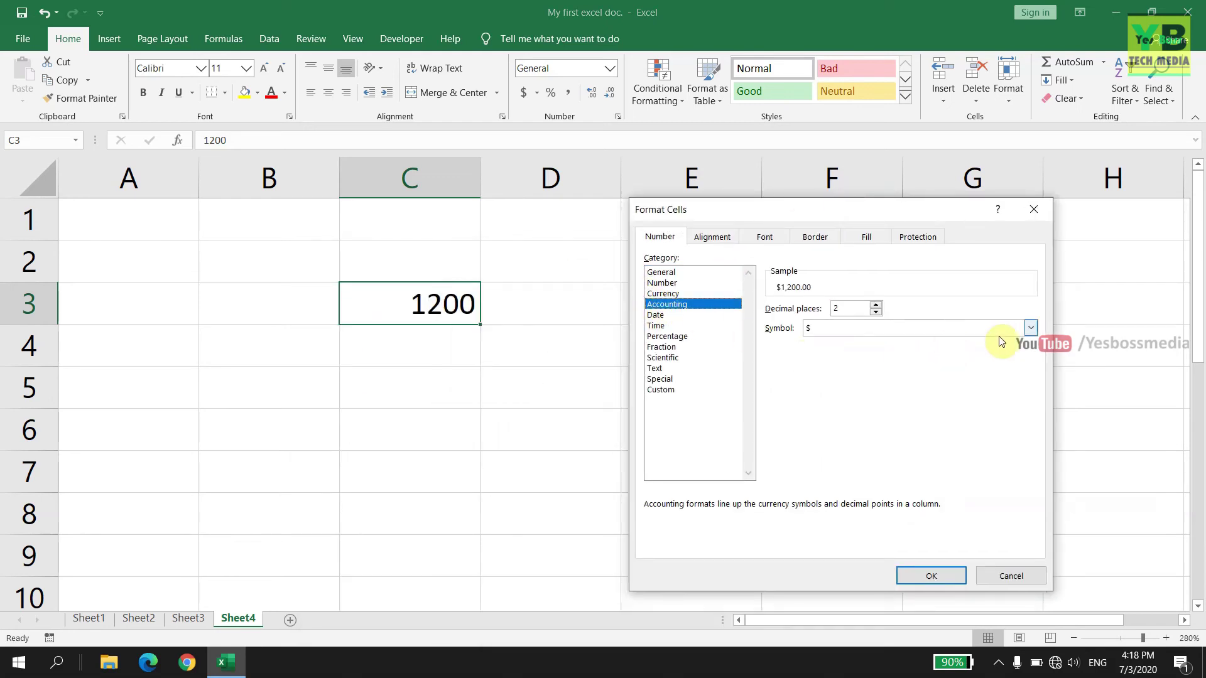
Set the Accounting symbol to $ English (Australia) and apply, showing $1,200.00.
click(1030, 328)
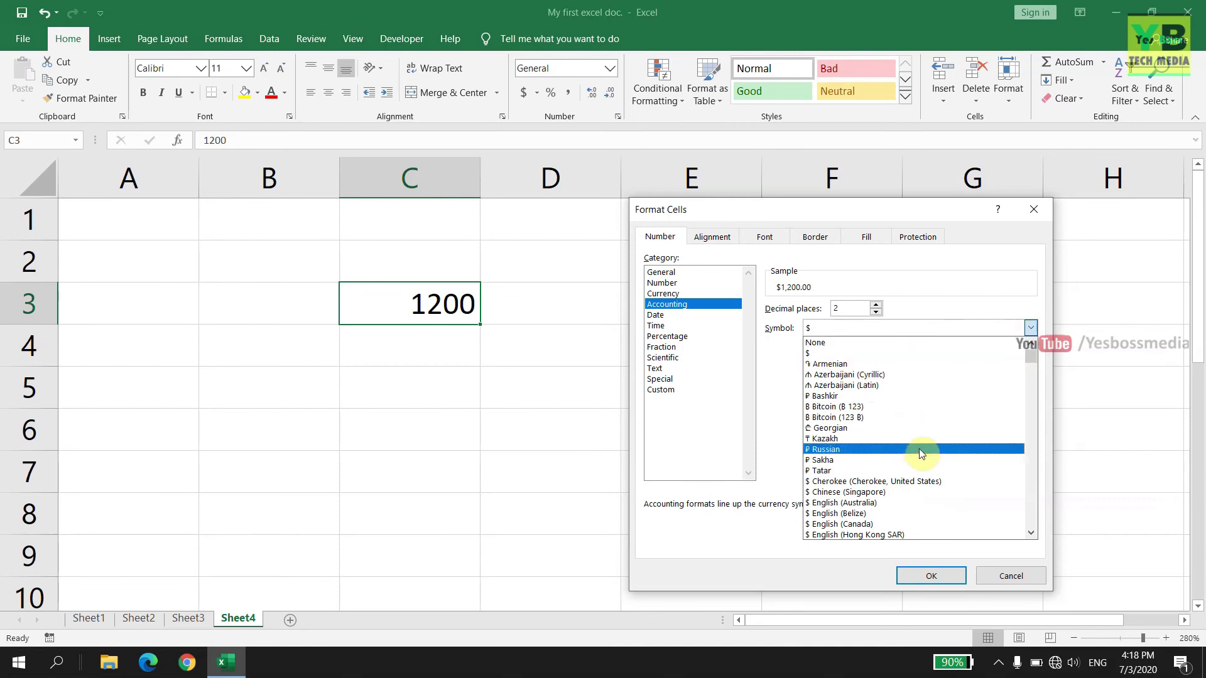
scroll(926, 448, down, 4)
scroll(925, 449, down, 5)
scroll(926, 448, down, 4)
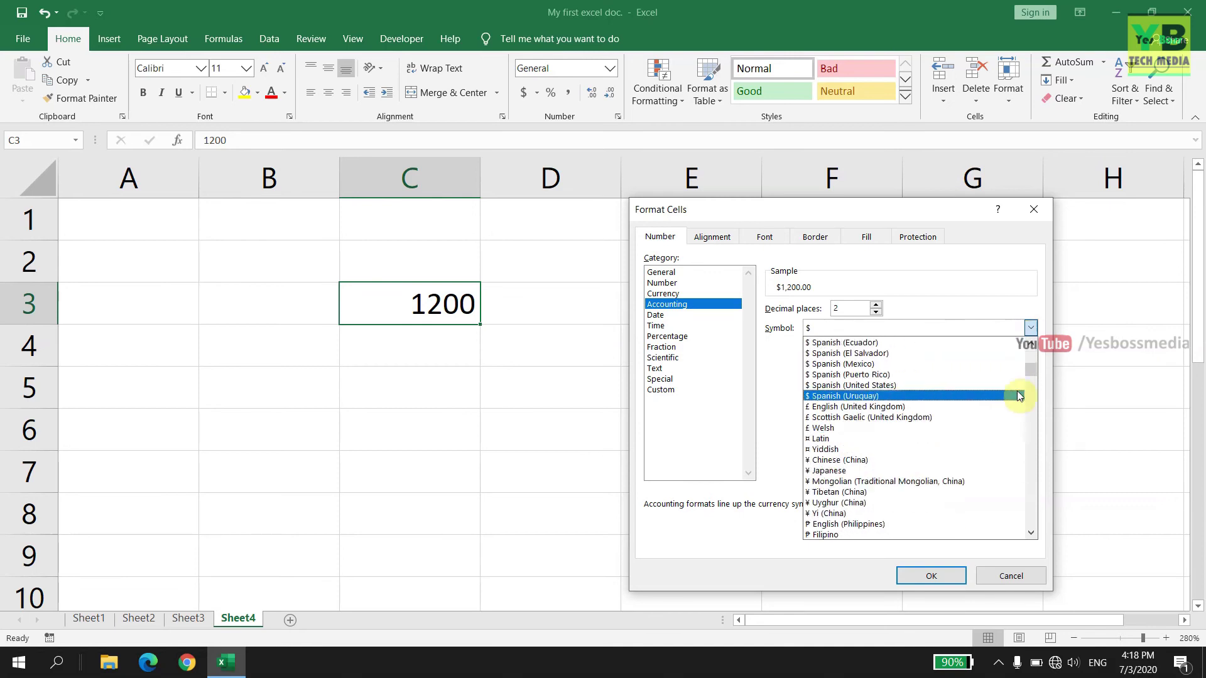
mouse_move(1033, 380)
mouse_down()
mouse_move(1047, 540)
mouse_move(1031, 356)
mouse_up()
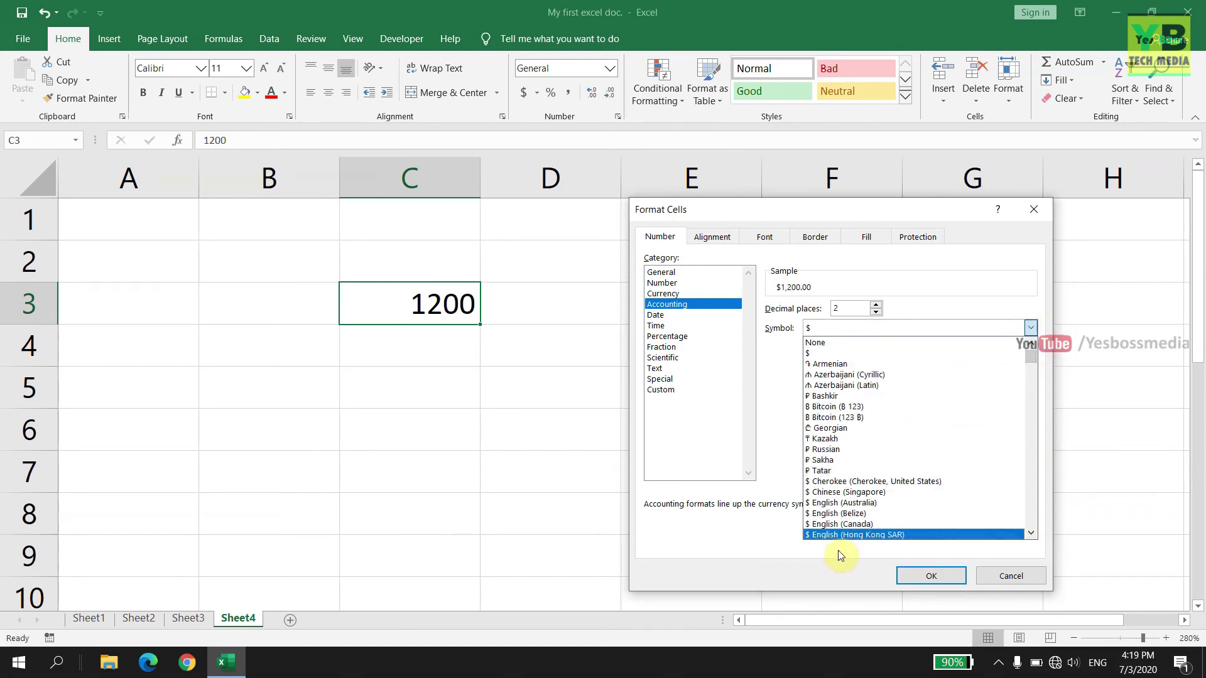
click(840, 502)
click(926, 575)
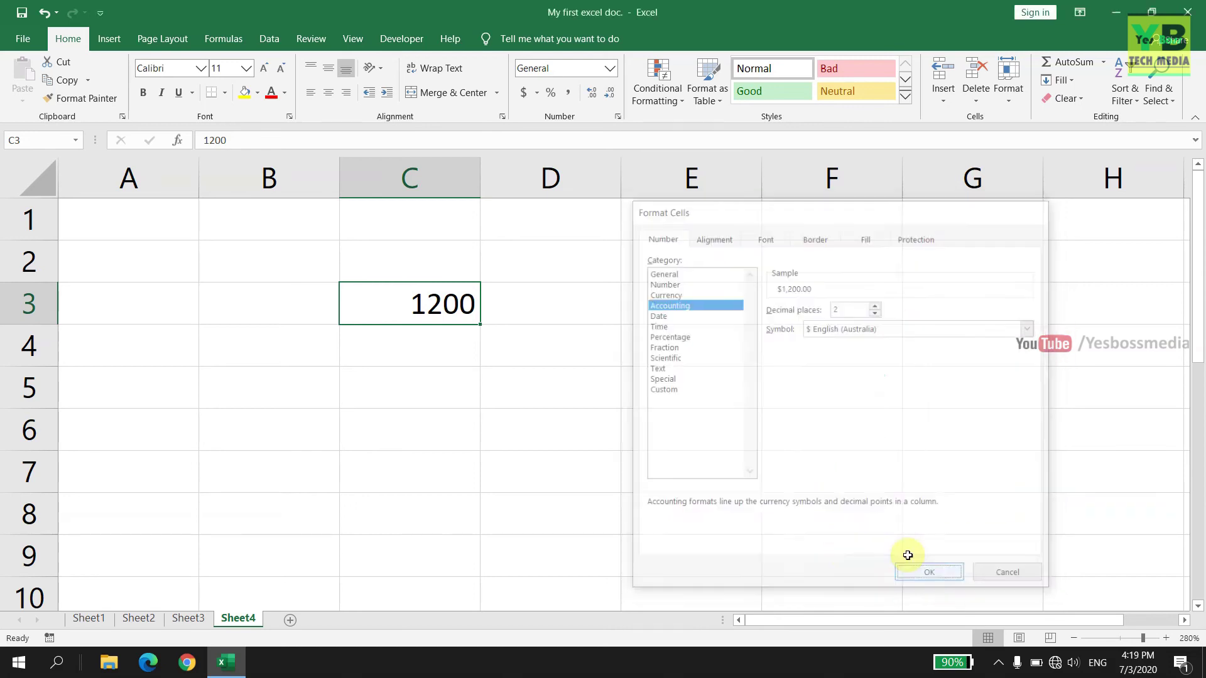
click(622, 376)
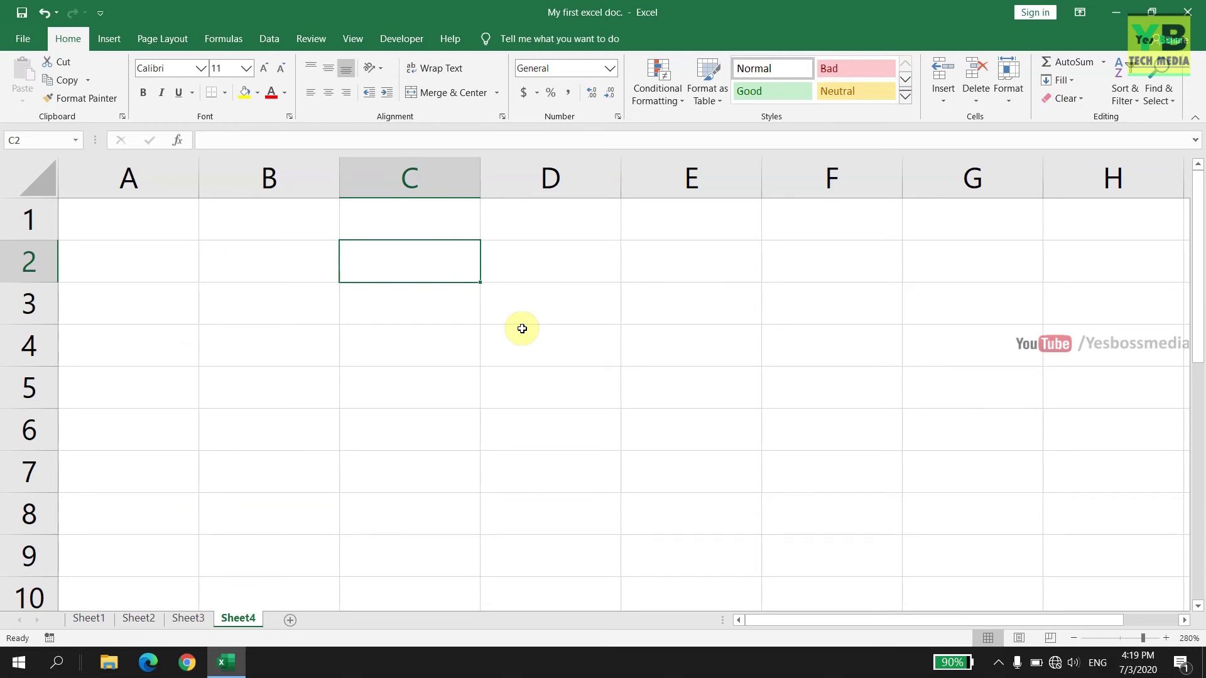
Enter 10jun2020 in C2 and format it with the 3/14 month/day Date type.
text(10)
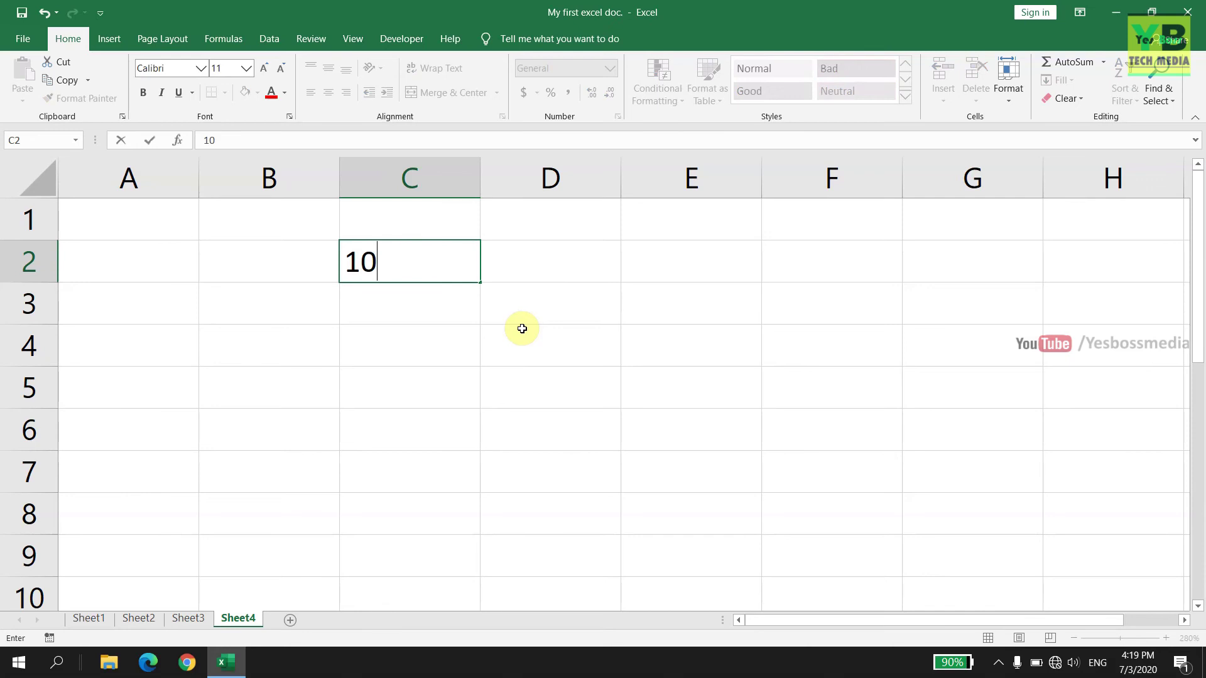
text(jun)
text(2020)
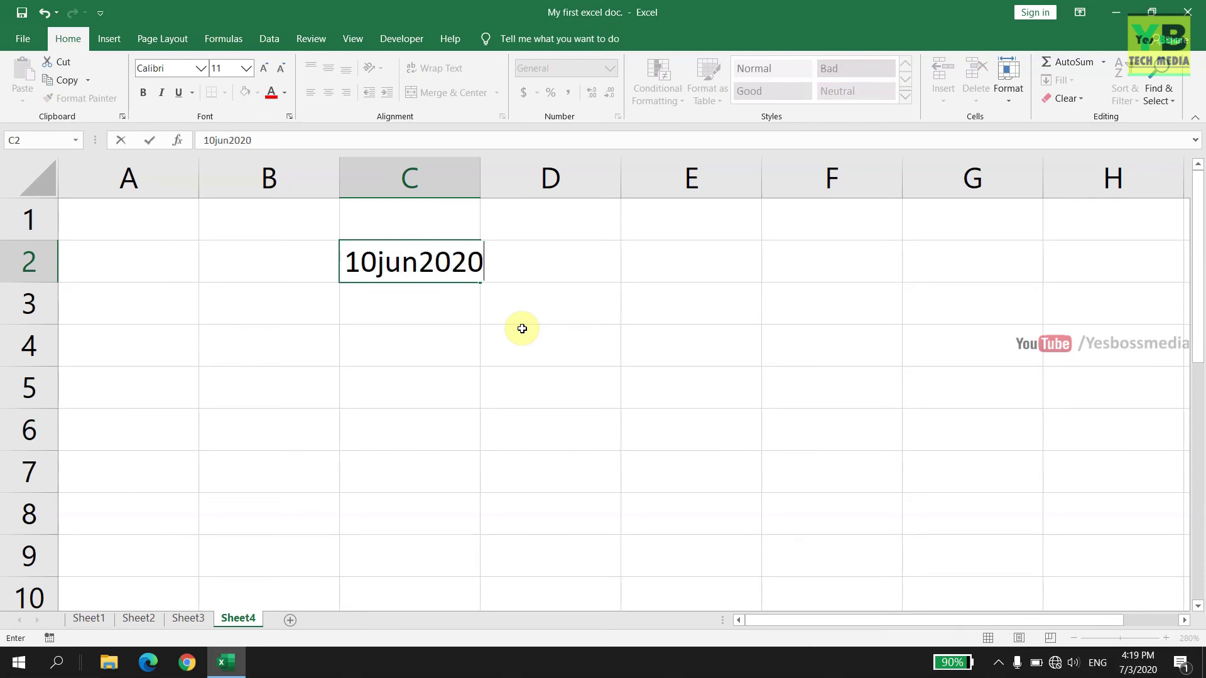
key(Return)
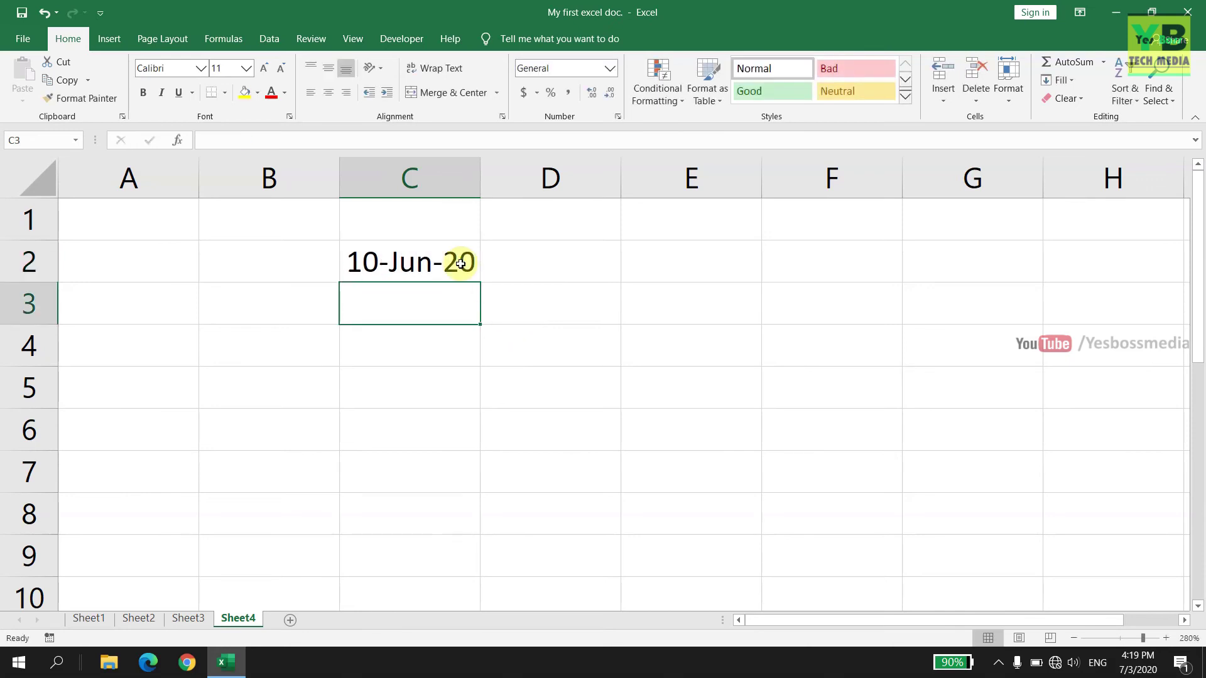
click(461, 264)
right_click(460, 264)
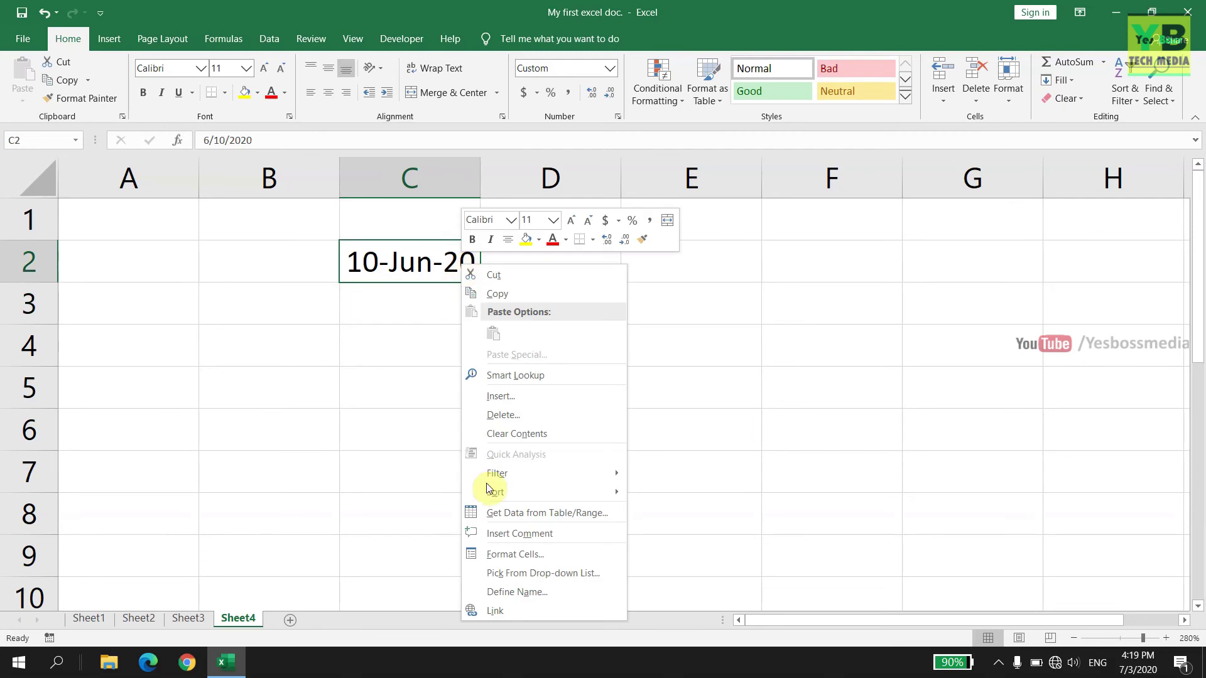
click(497, 554)
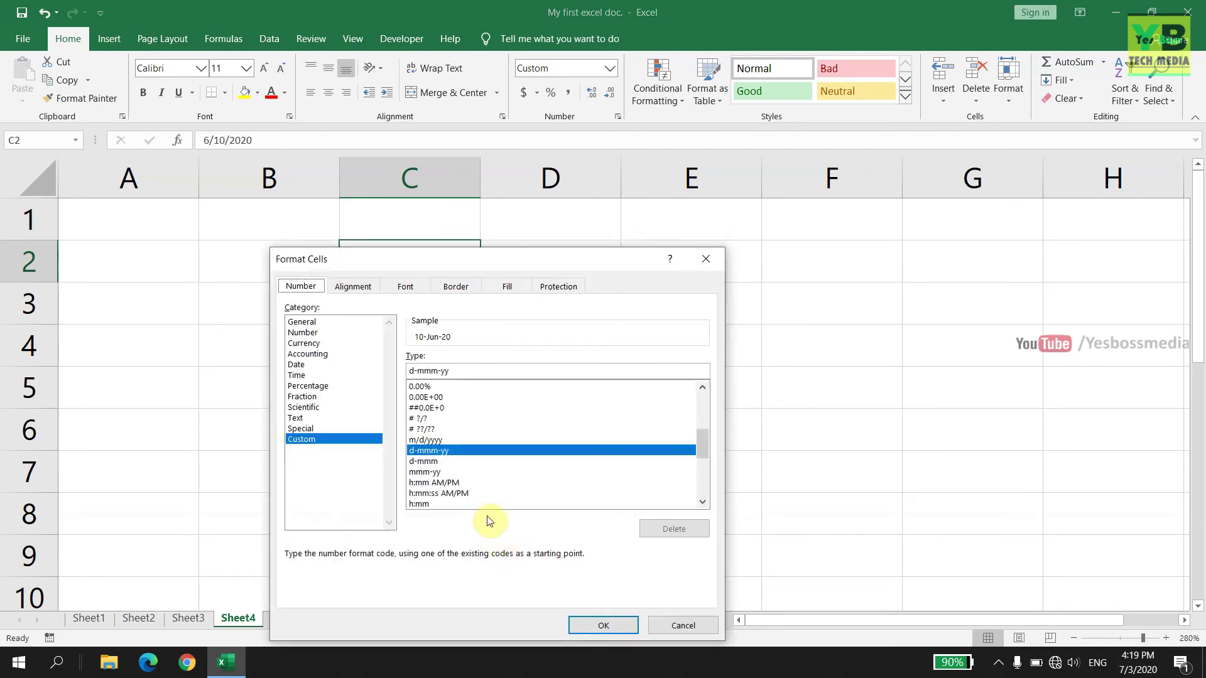
click(300, 365)
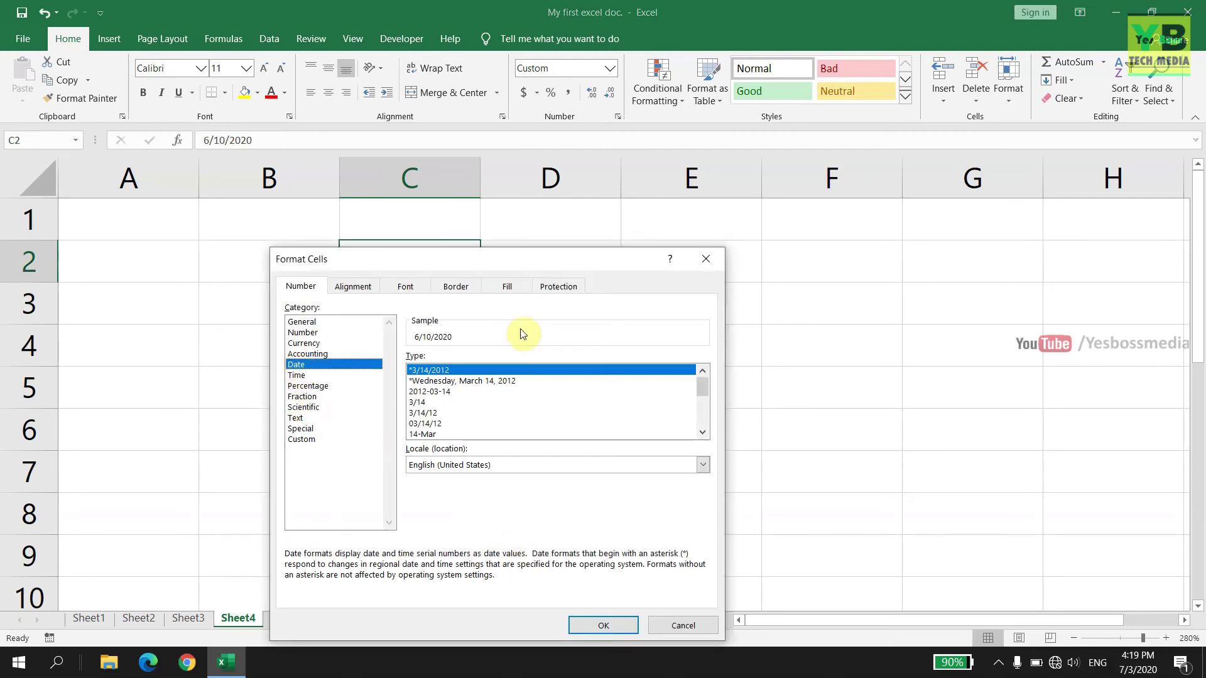
drag(545, 271, 871, 243)
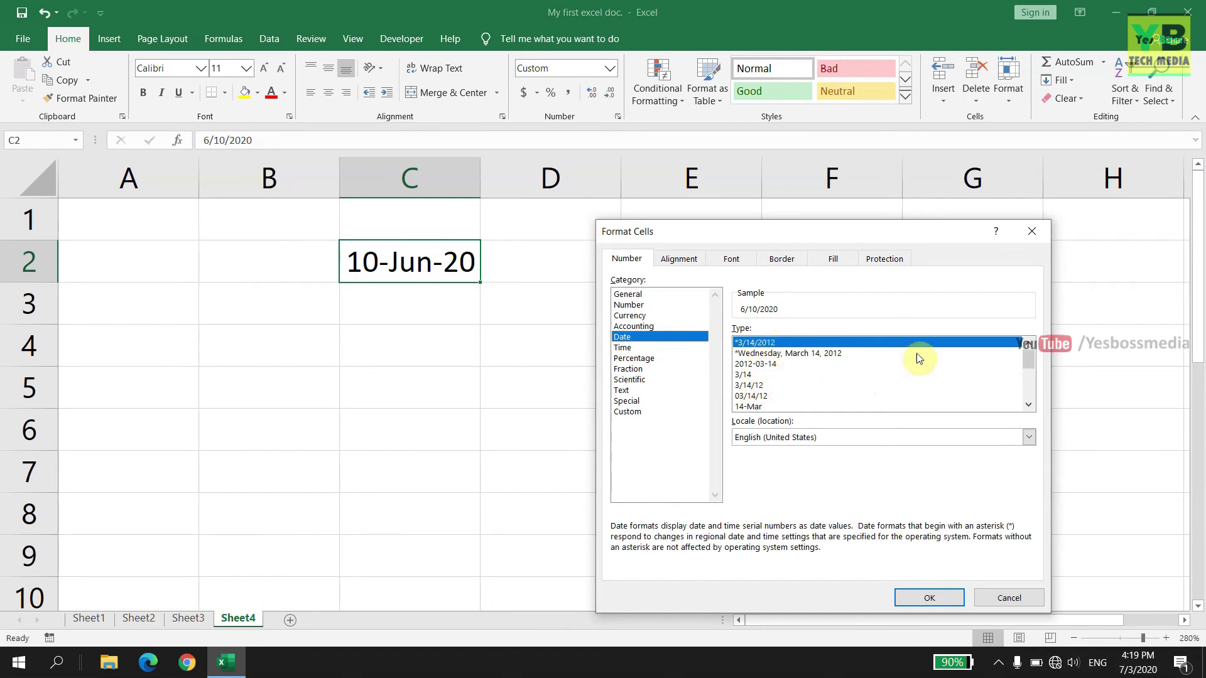
click(792, 354)
click(757, 364)
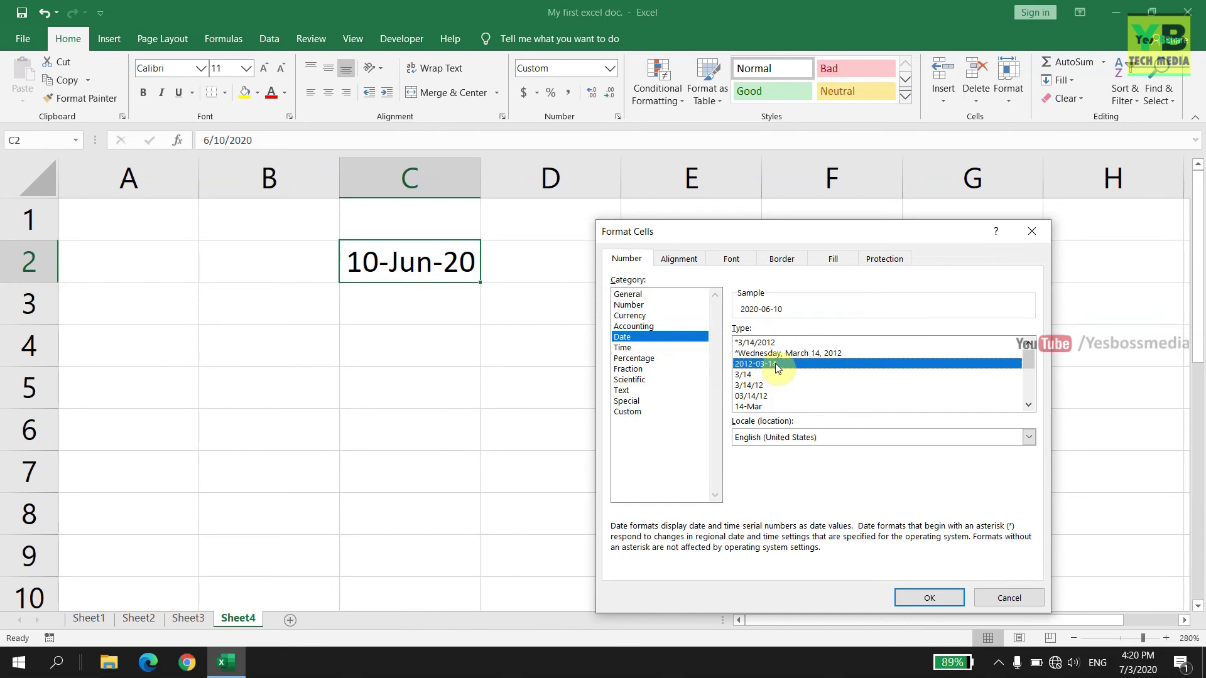
click(781, 376)
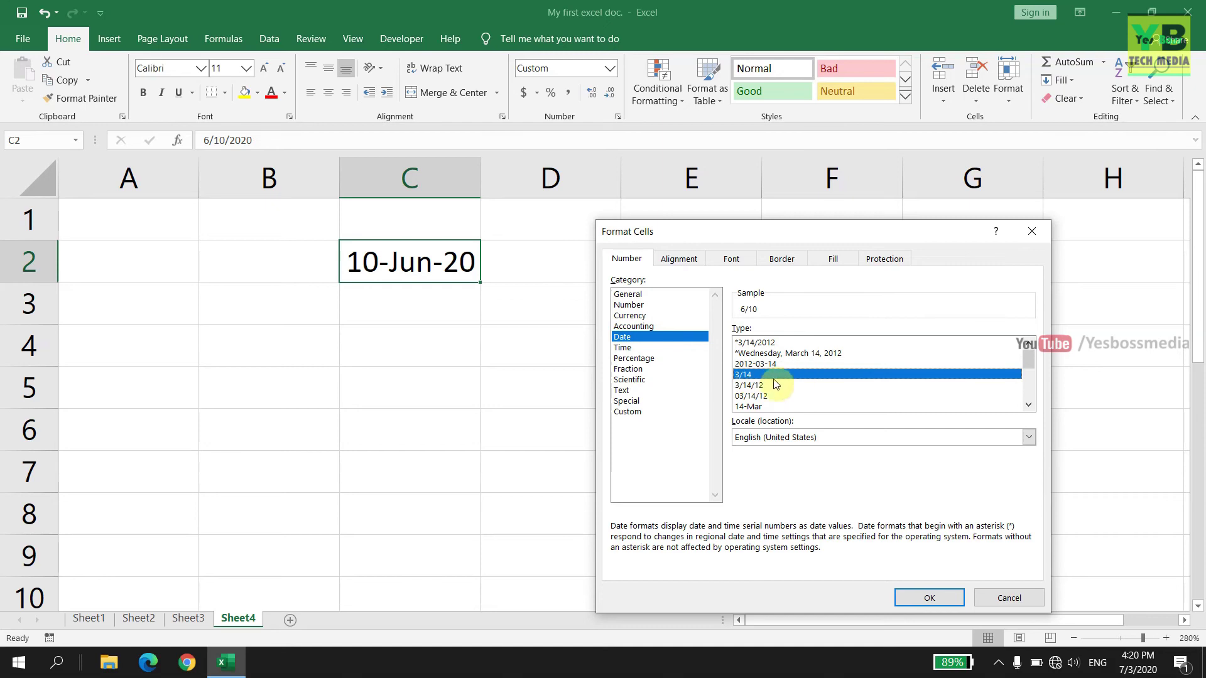
click(927, 595)
Reformat C2 with the long weekday Date type, reading Wednesday, June 10, 2020.
right_click(451, 271)
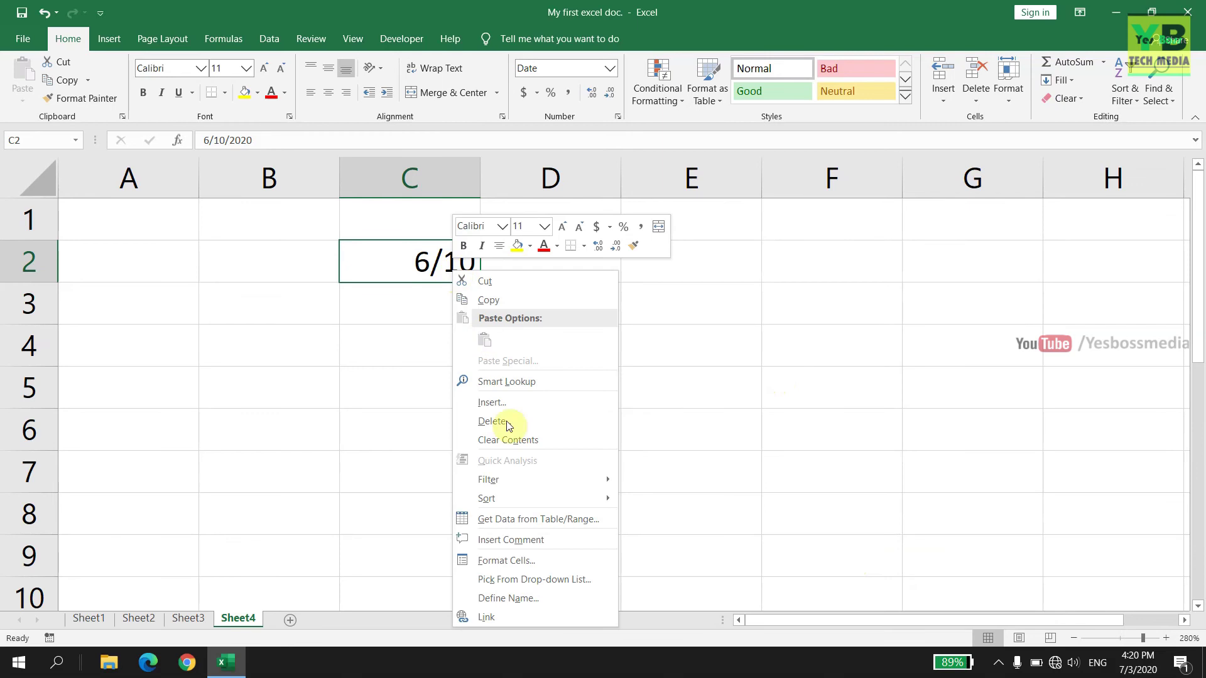
click(536, 557)
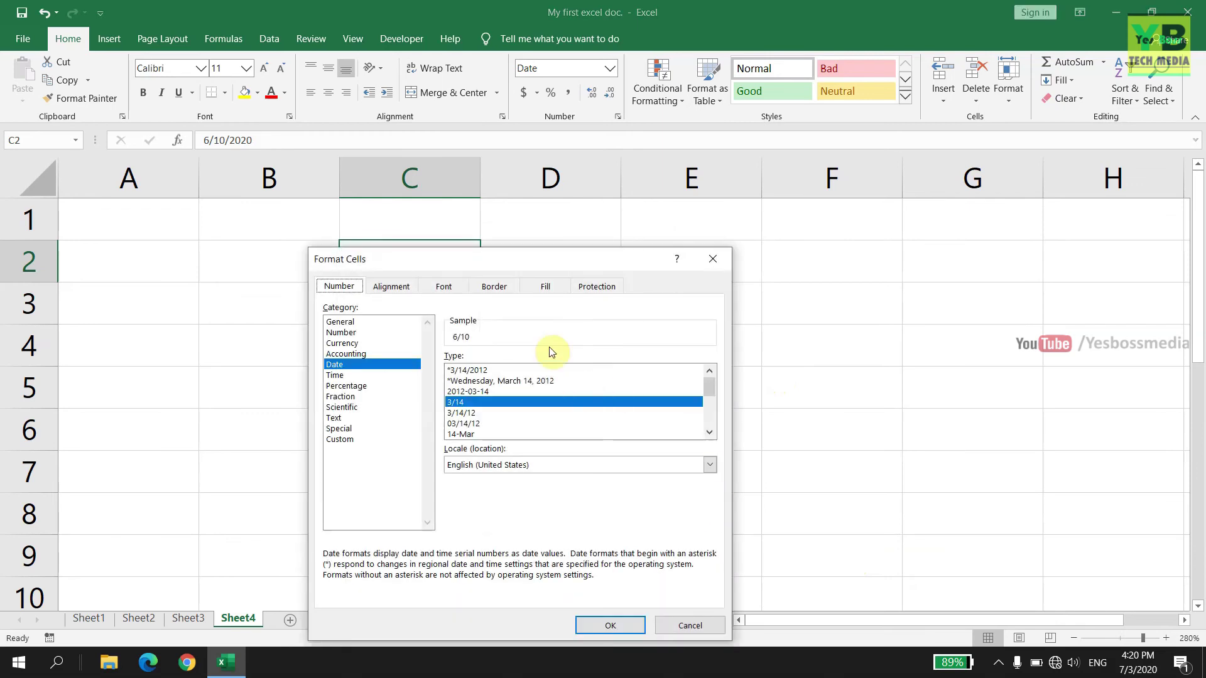
drag(578, 259, 982, 248)
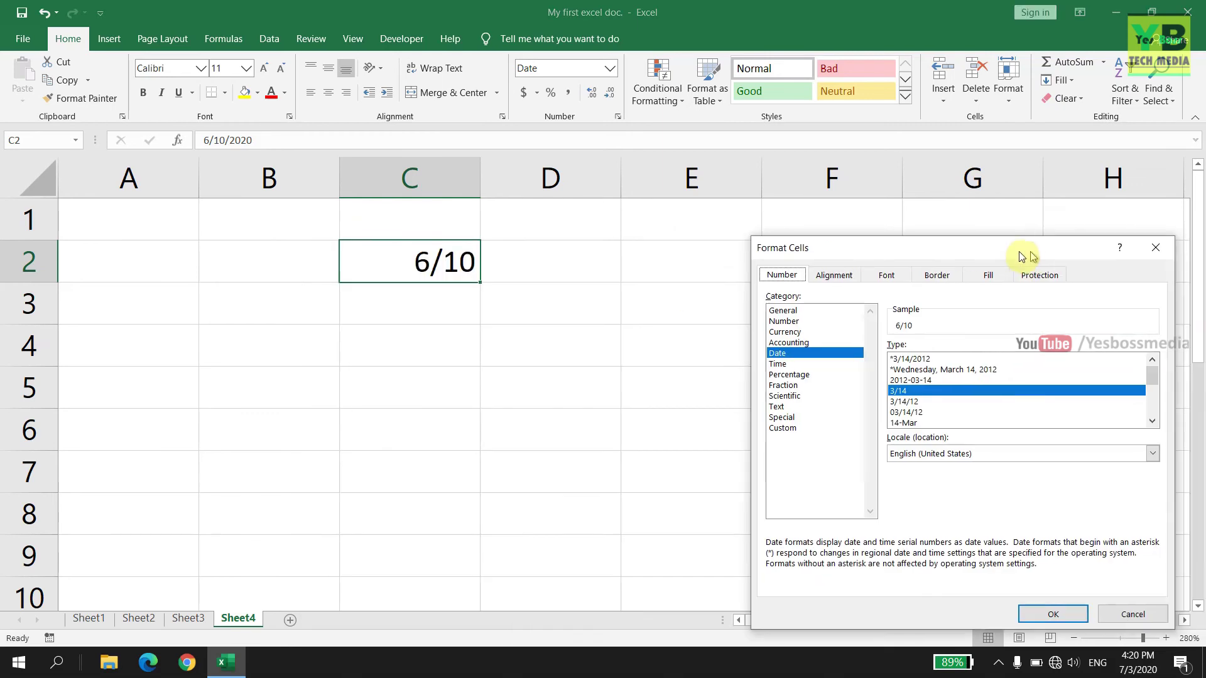
click(918, 370)
click(997, 612)
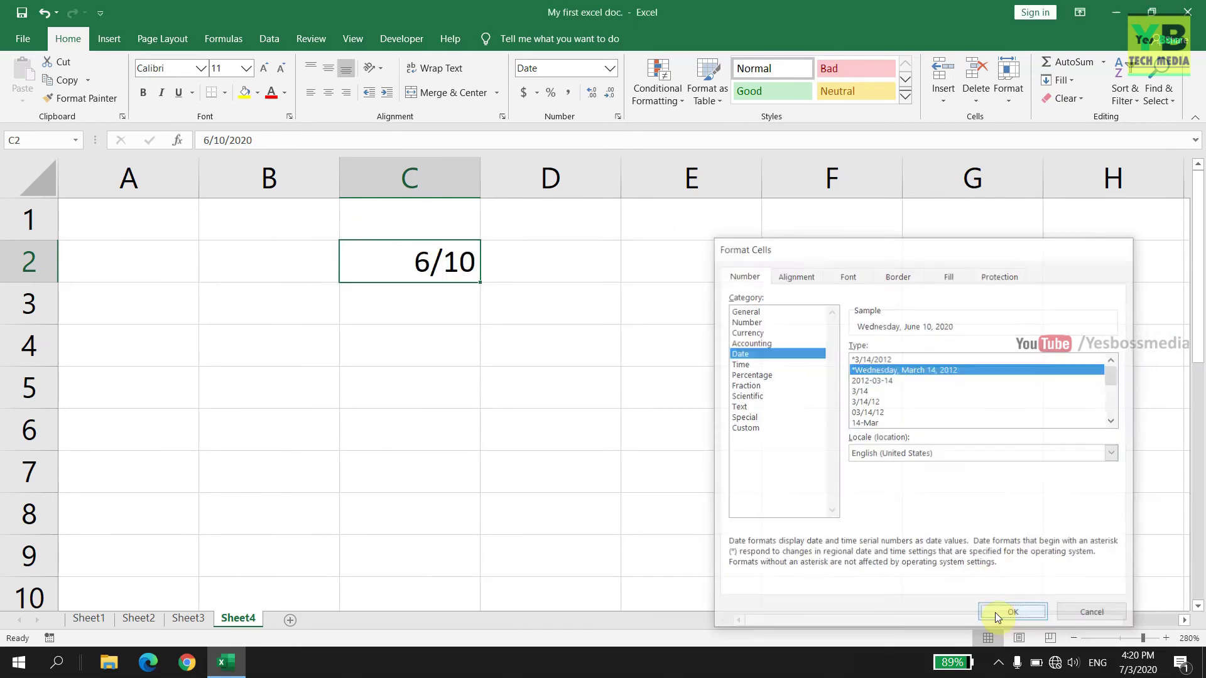
click(584, 345)
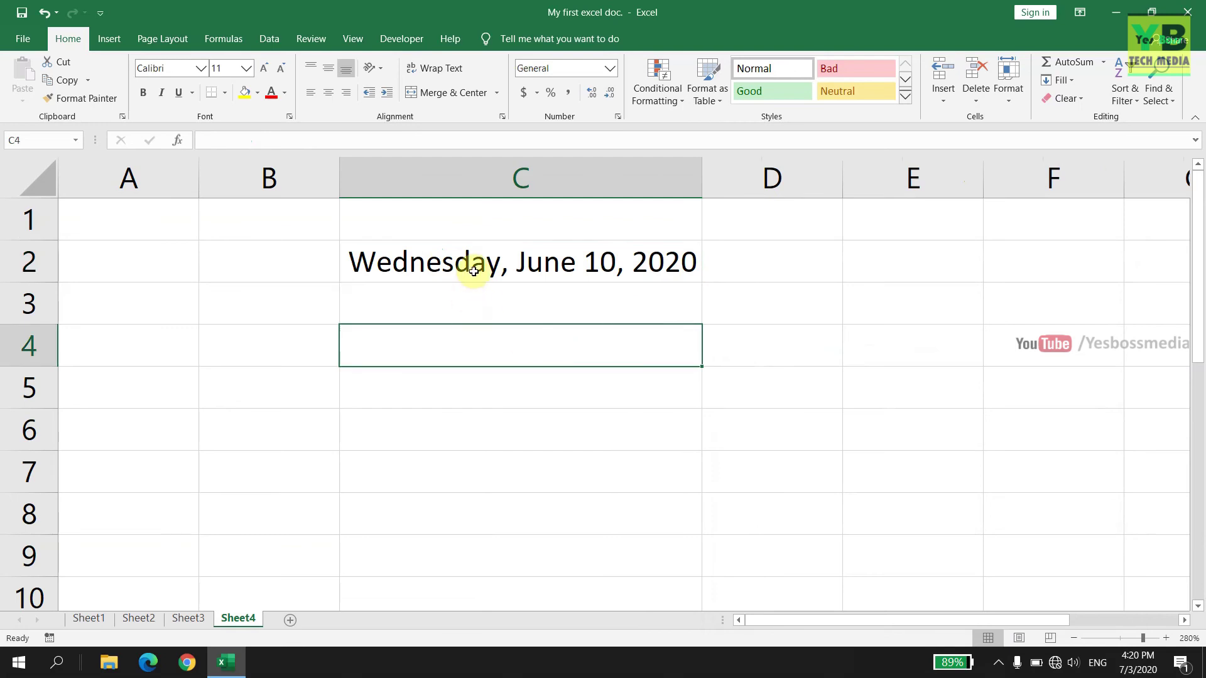
Format C2's date with the 14-Mar-12 type so it reads 10-Jun-20, and autofit column C.
click(473, 270)
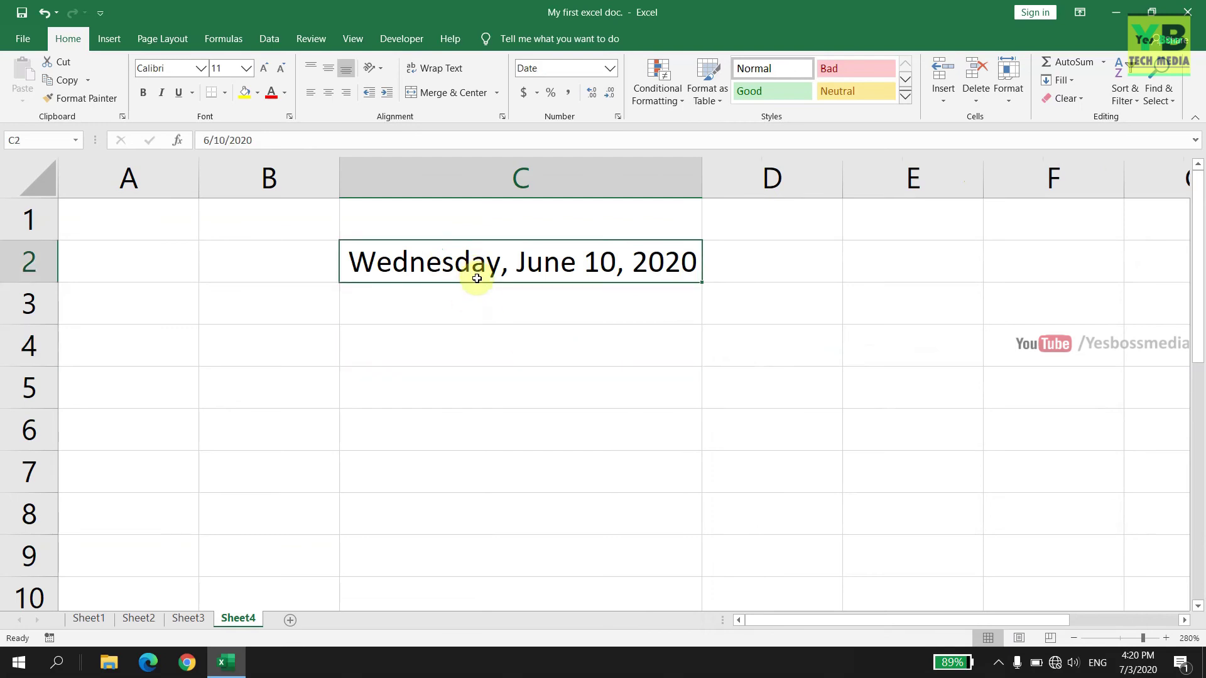
right_click(533, 270)
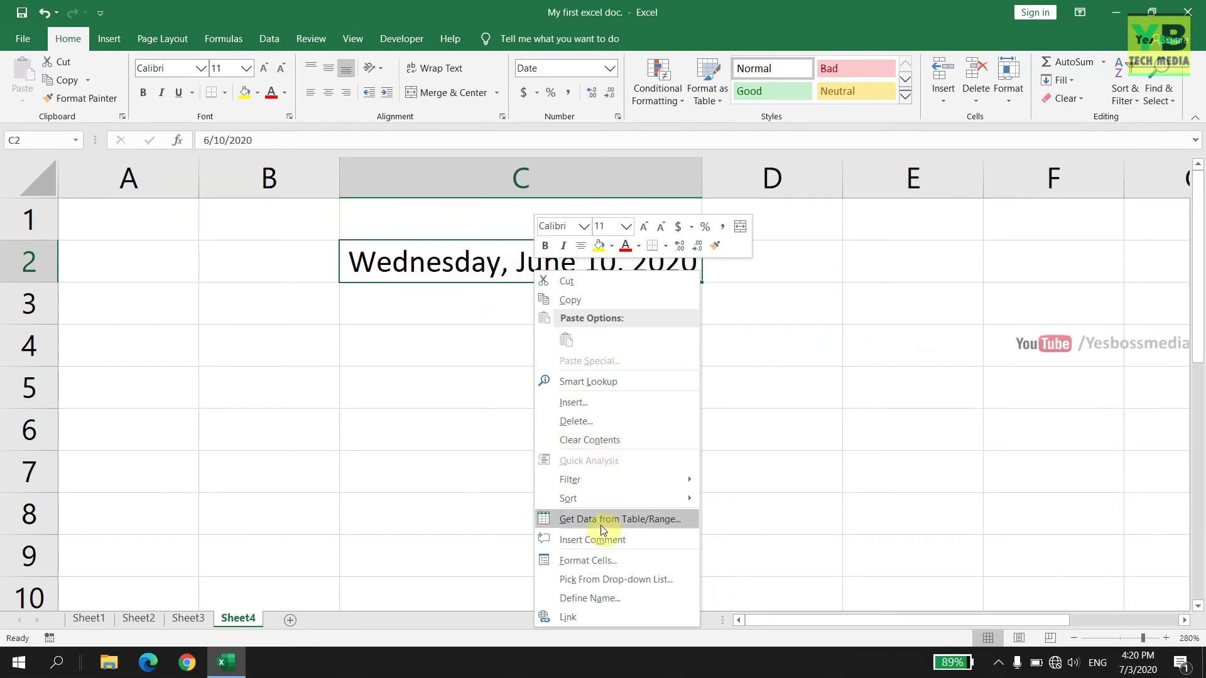
click(606, 561)
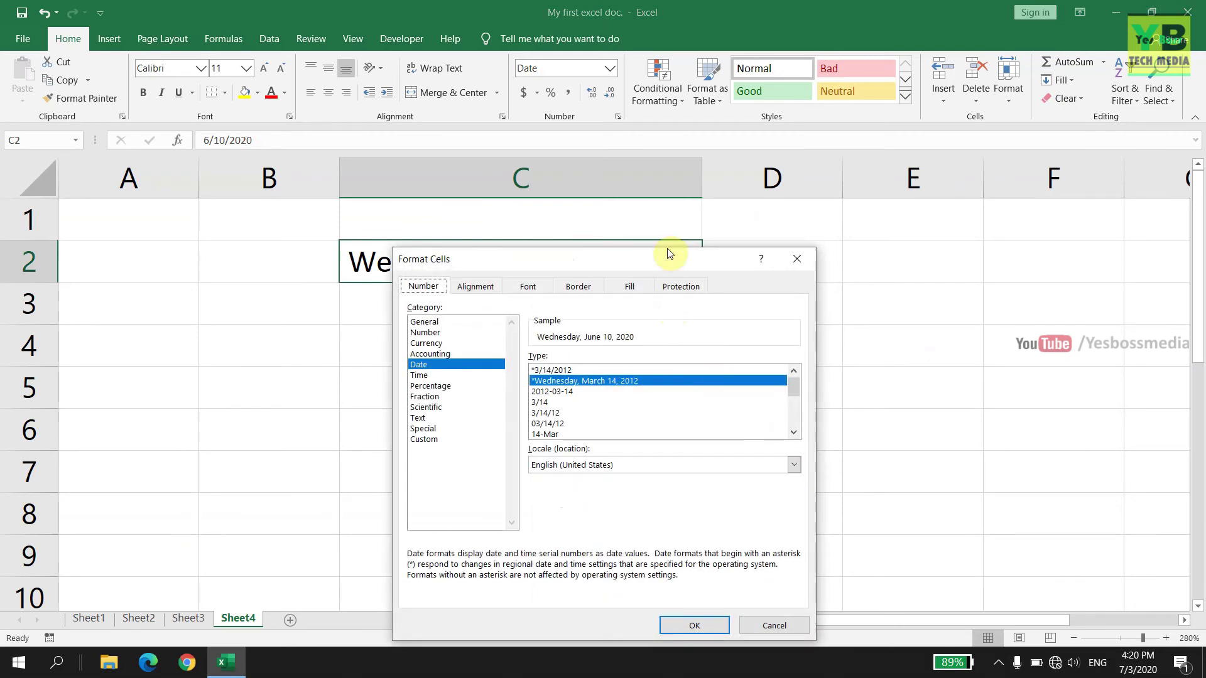
drag(669, 255, 896, 253)
scroll(884, 385, down, 1)
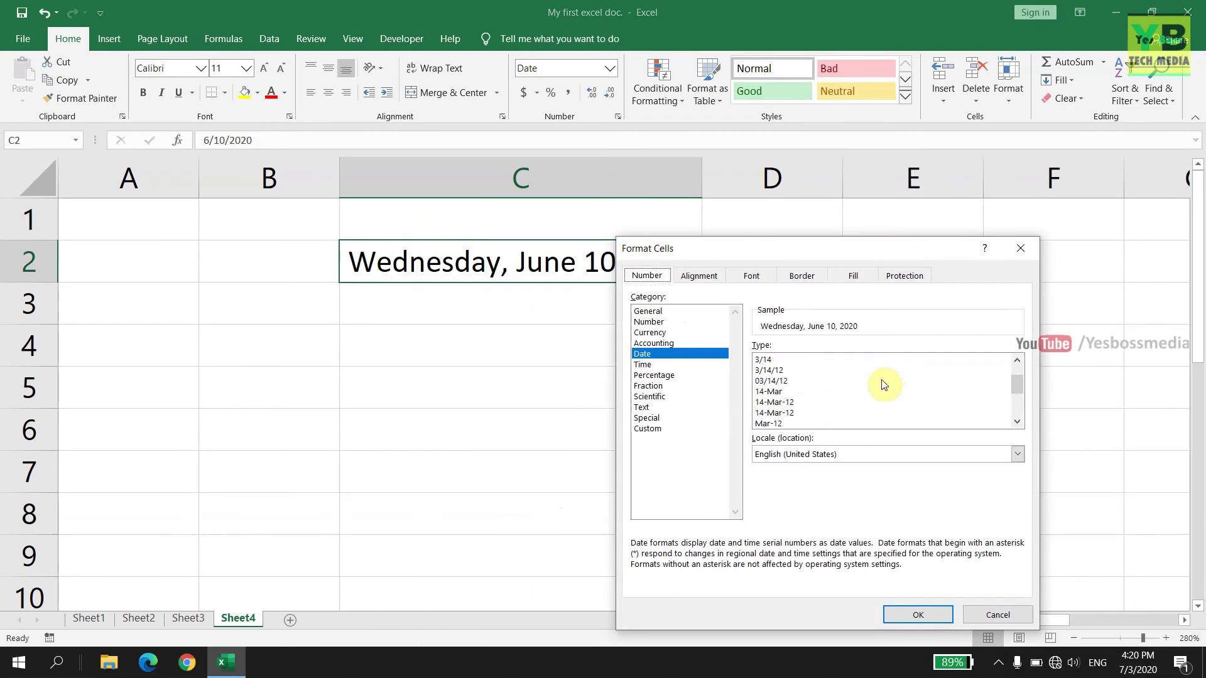
click(778, 403)
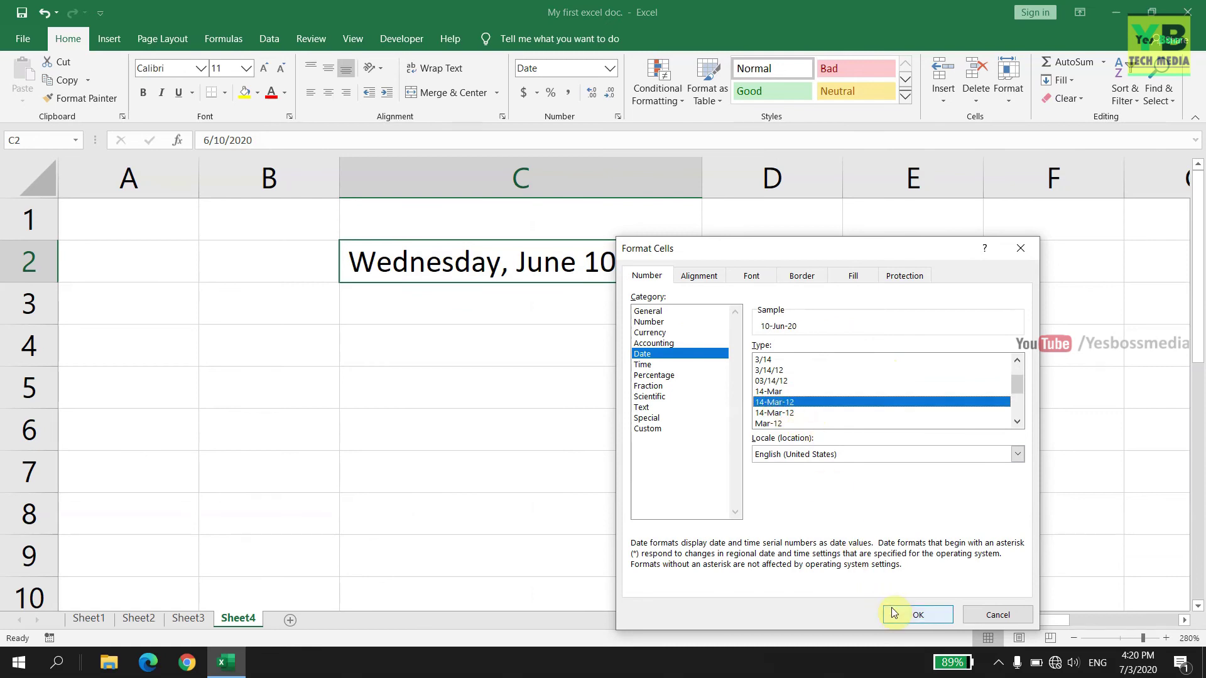
click(912, 616)
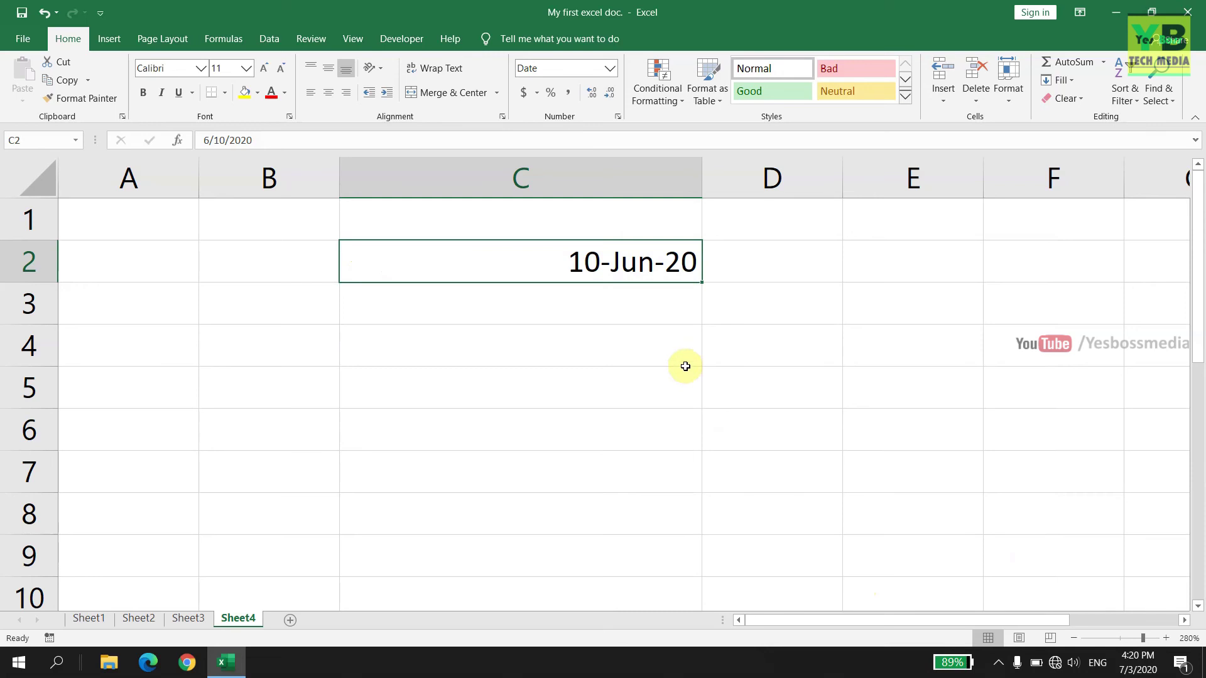
click(679, 355)
double_click(699, 172)
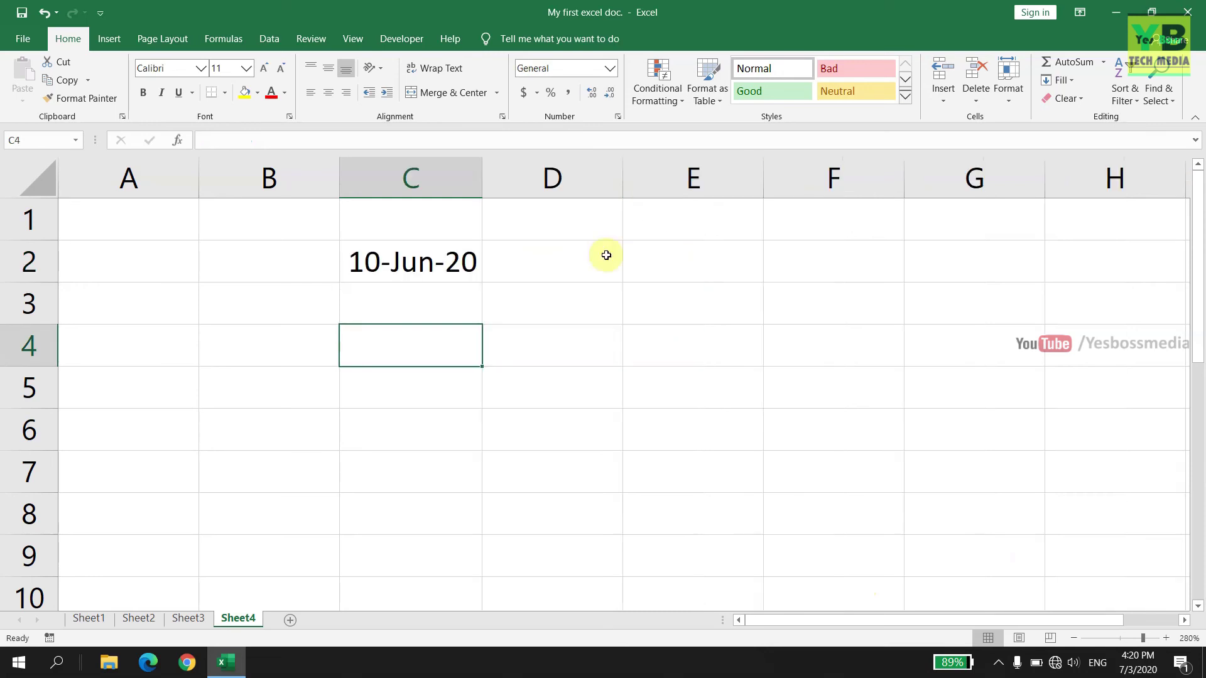
Reopen Format Cells for C2 and browse the date types again.
right_click(425, 262)
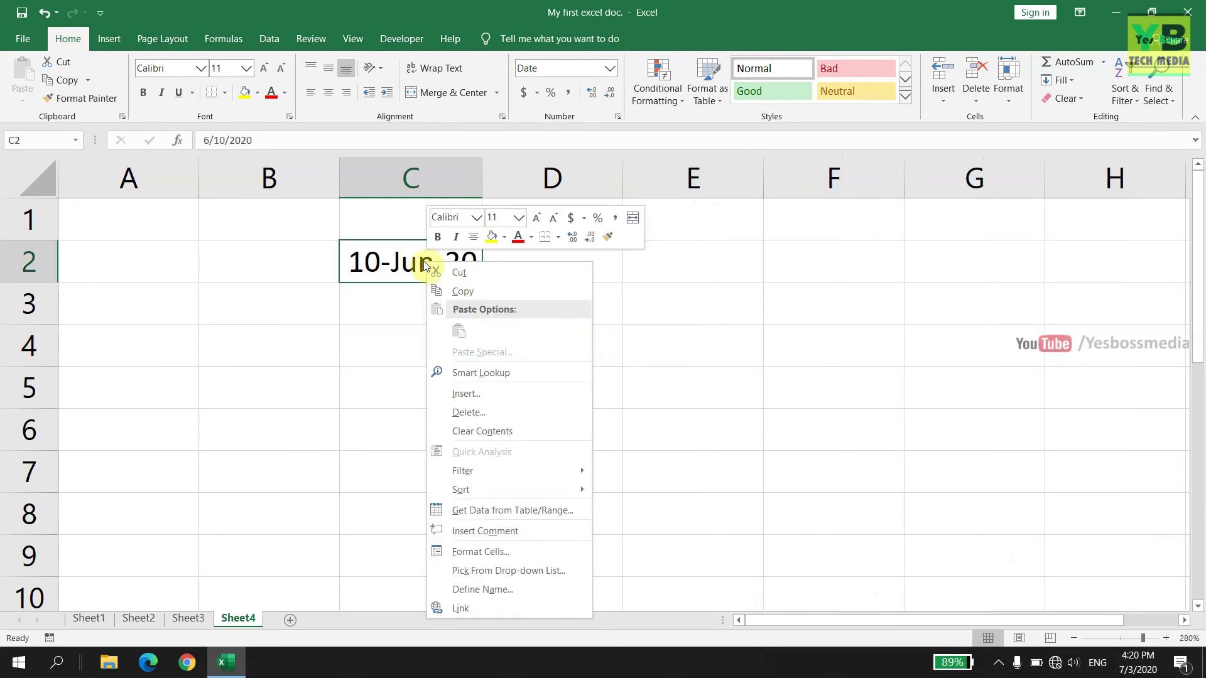
click(499, 558)
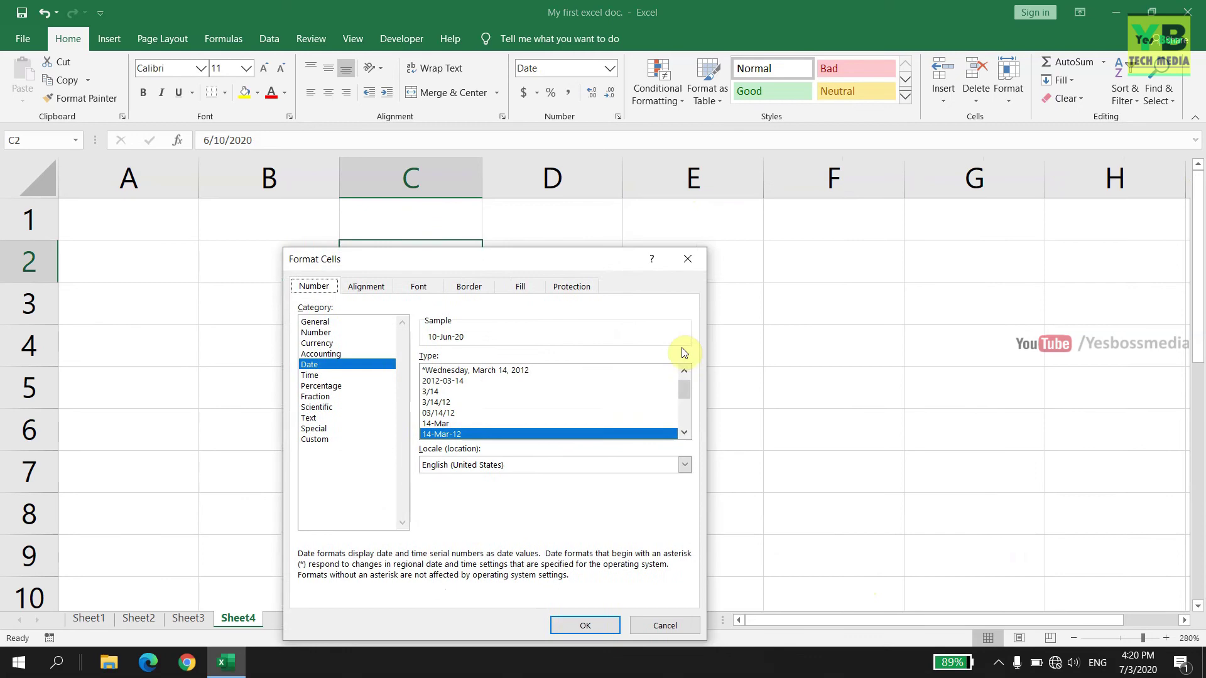
drag(574, 251, 845, 252)
scroll(810, 407, down, 3)
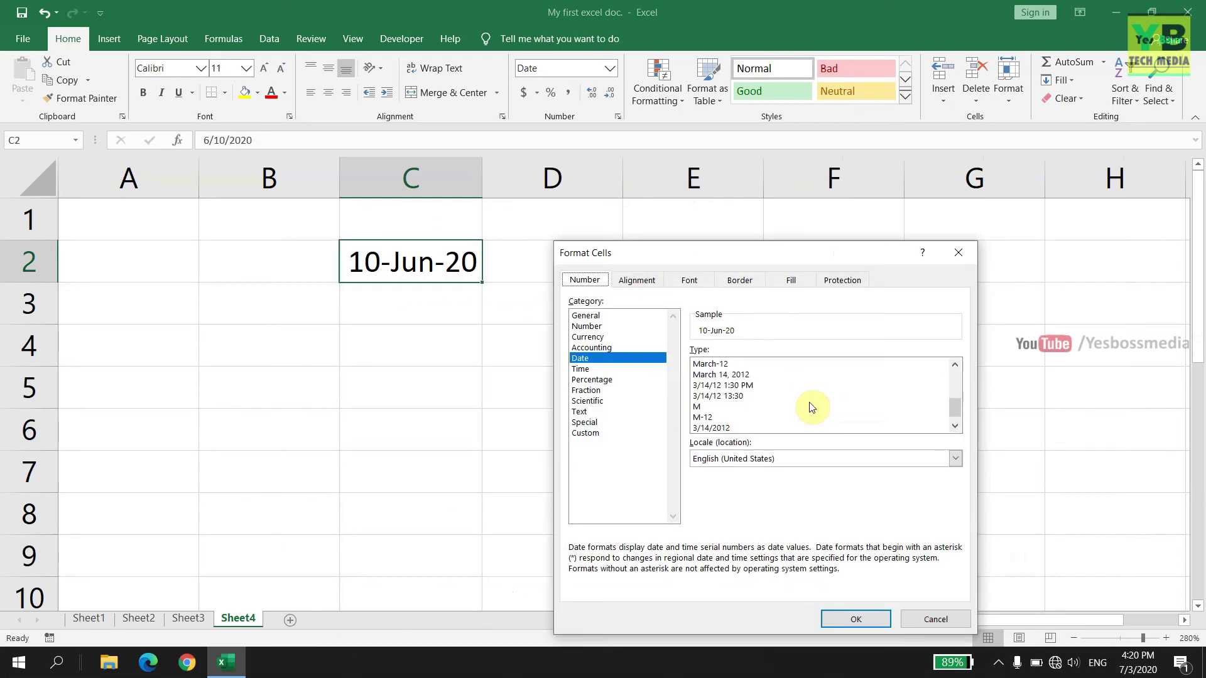
scroll(810, 407, down, 1)
scroll(810, 407, up, 5)
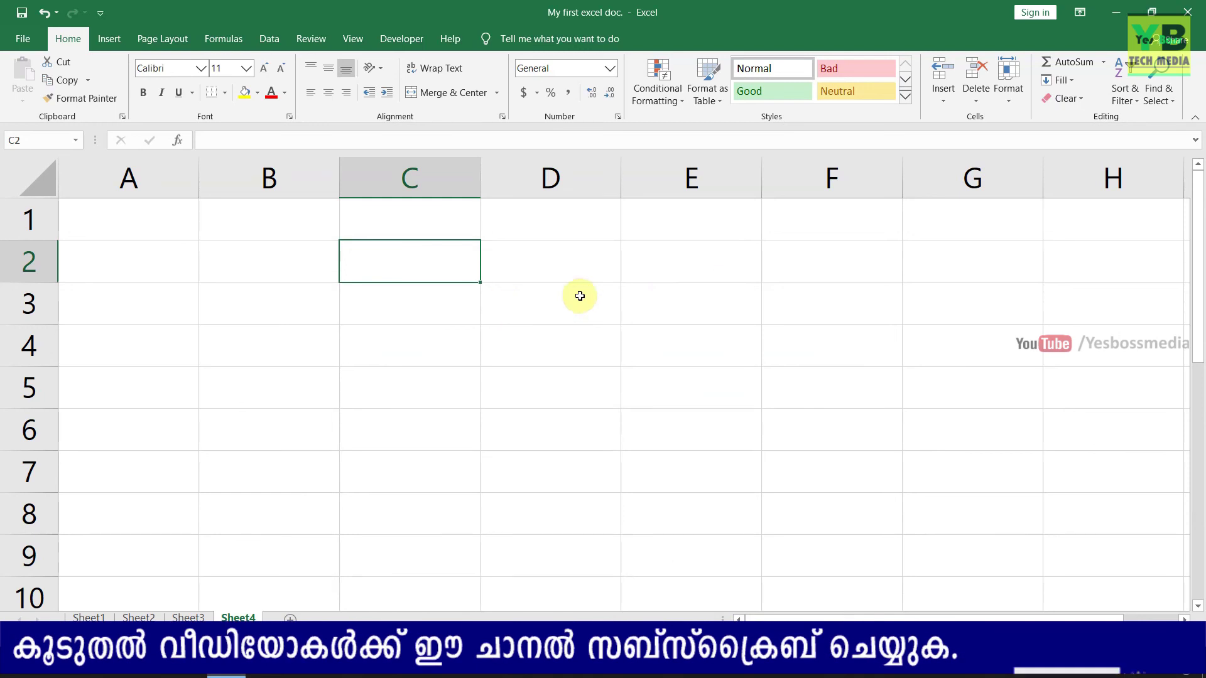
Enter 1.3 in C2 and apply the *1:30:55 PM time type so it reads 7:12:00 AM, then type 01:30:20.
text(1.3)
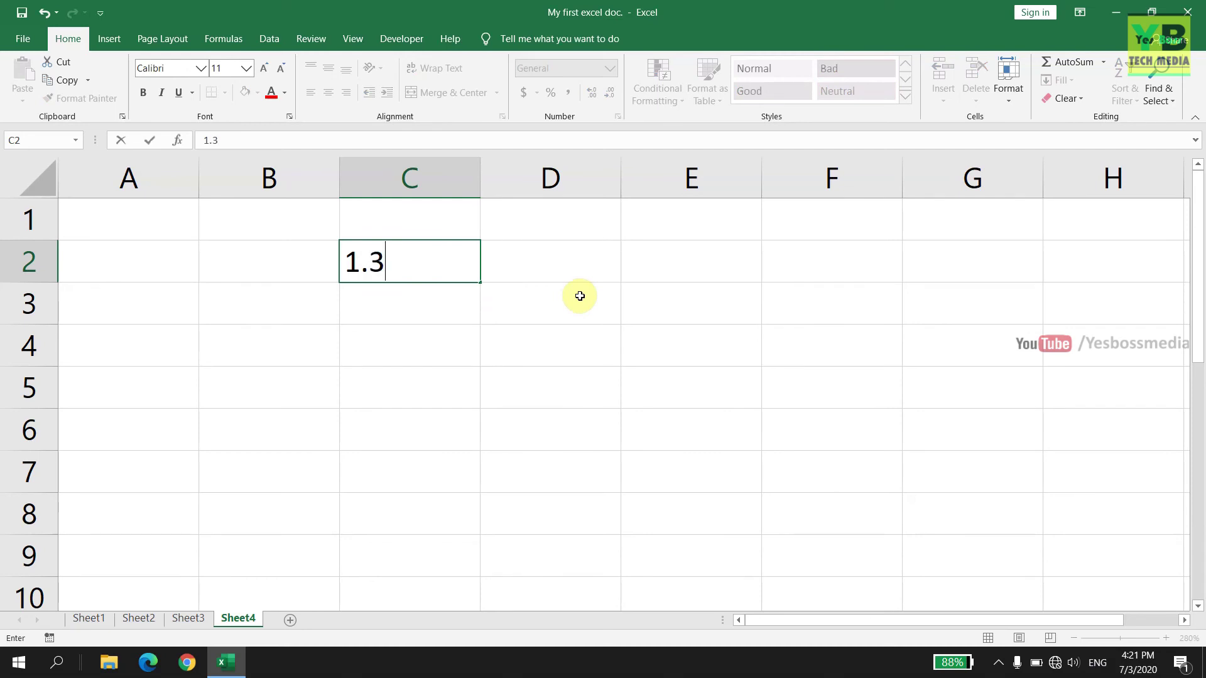
text(0)
key(Return)
click(458, 268)
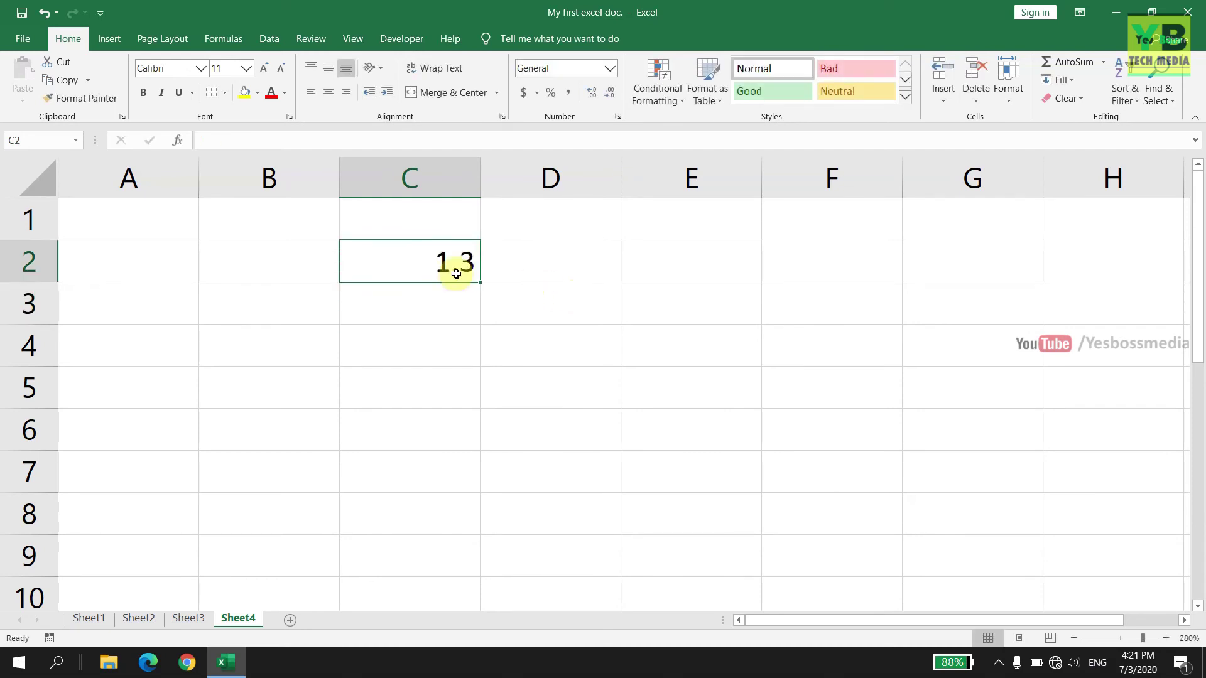
right_click(458, 270)
click(522, 563)
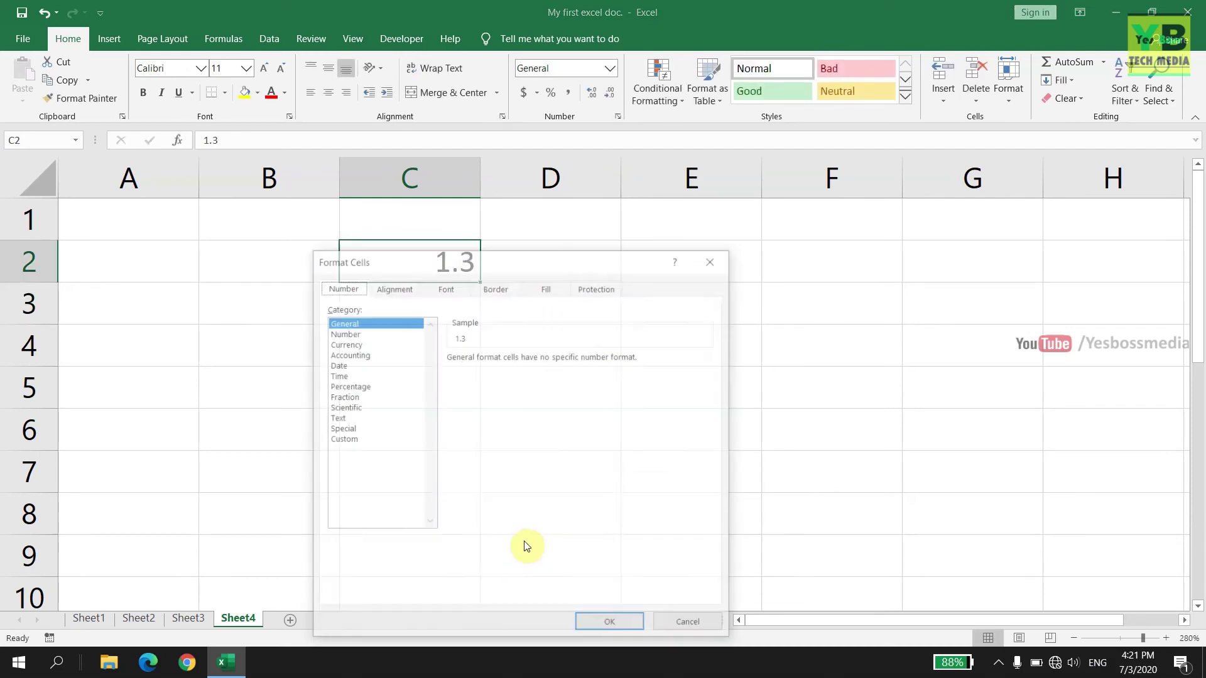
drag(529, 267, 848, 195)
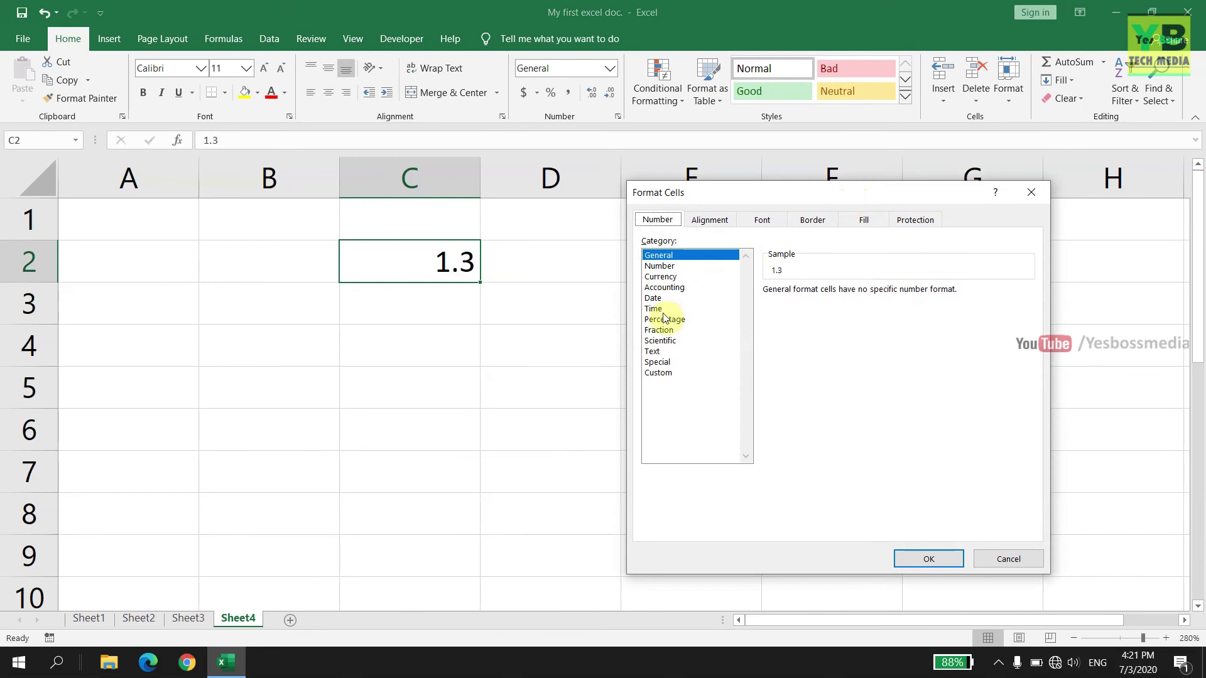
click(653, 309)
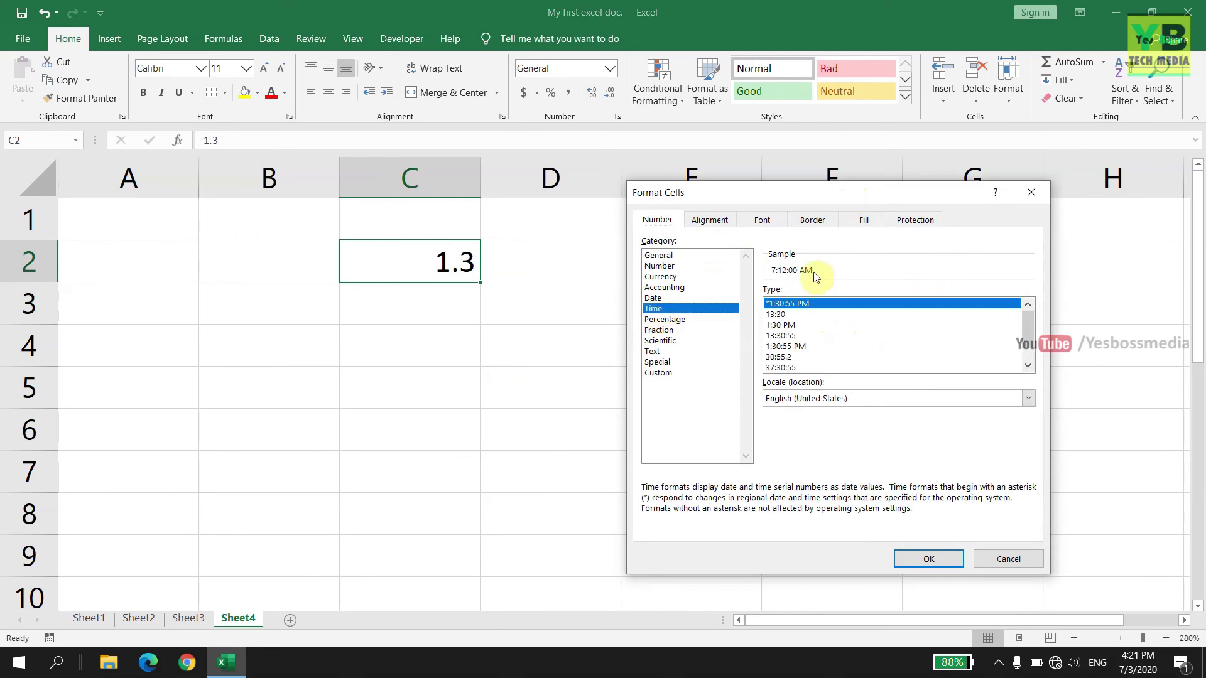
click(782, 316)
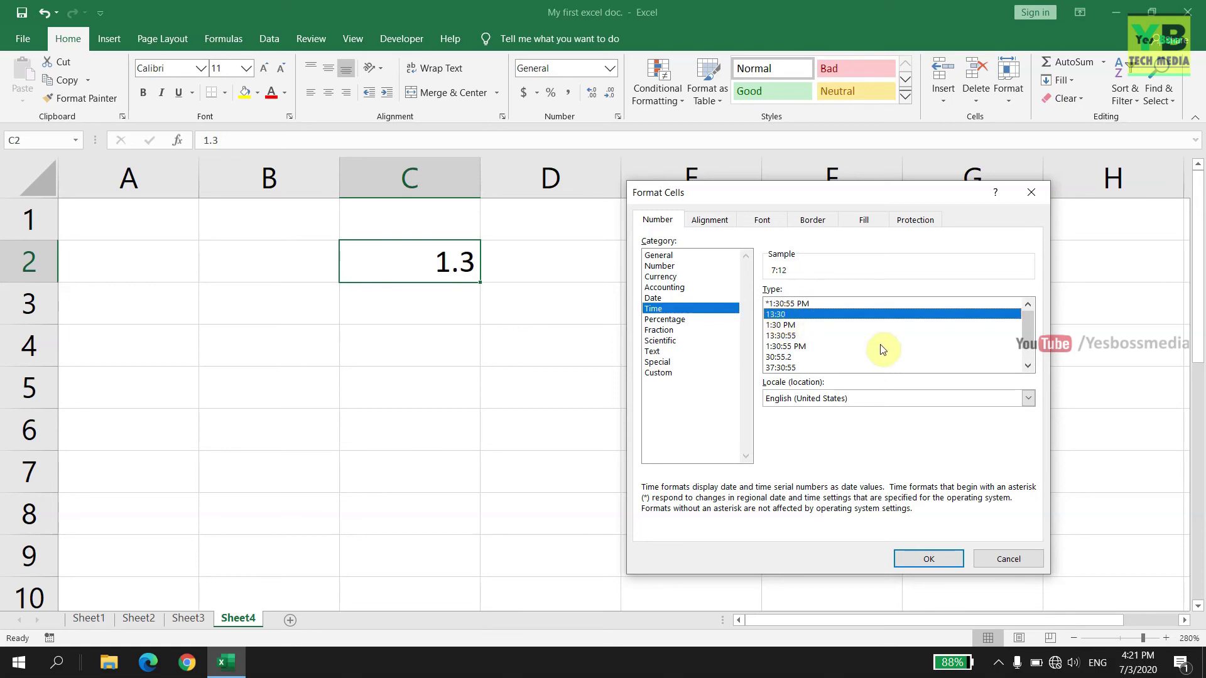
click(798, 304)
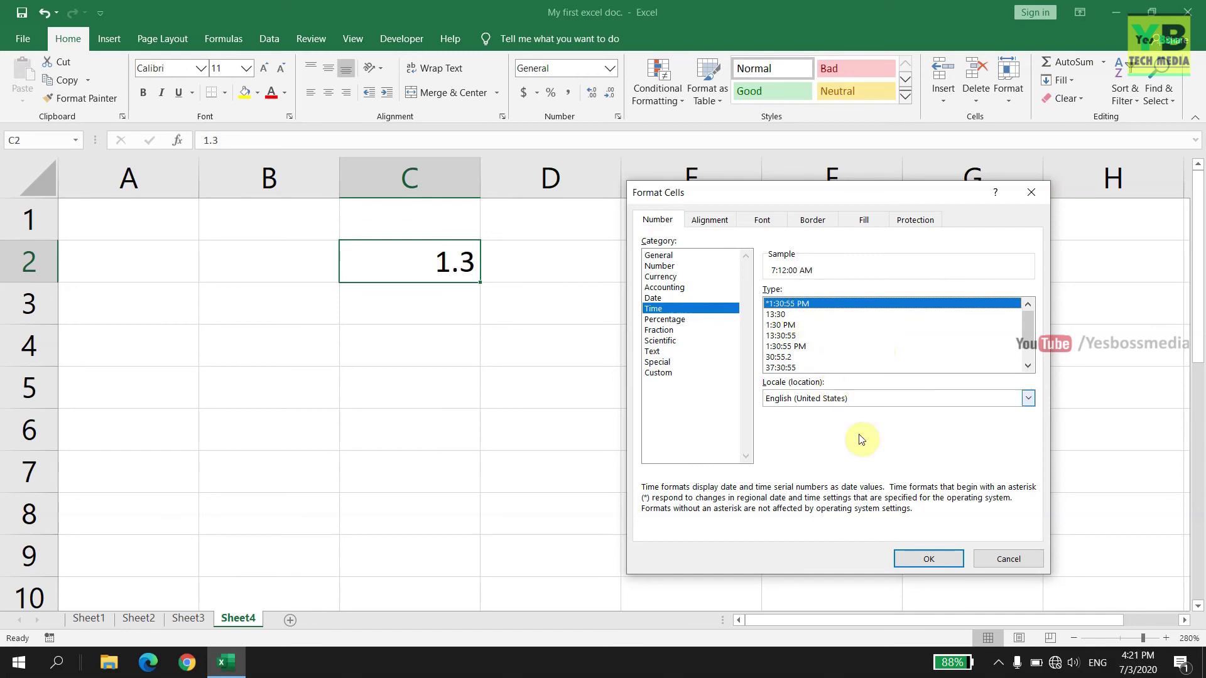
click(920, 559)
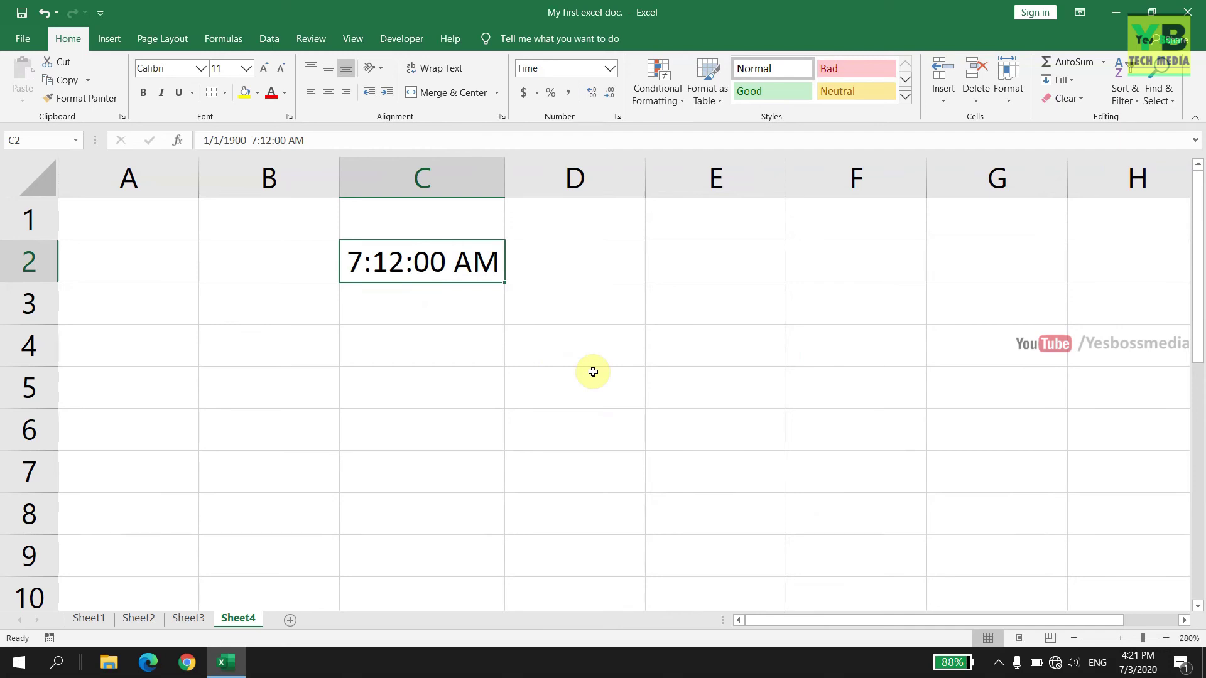
text(01)
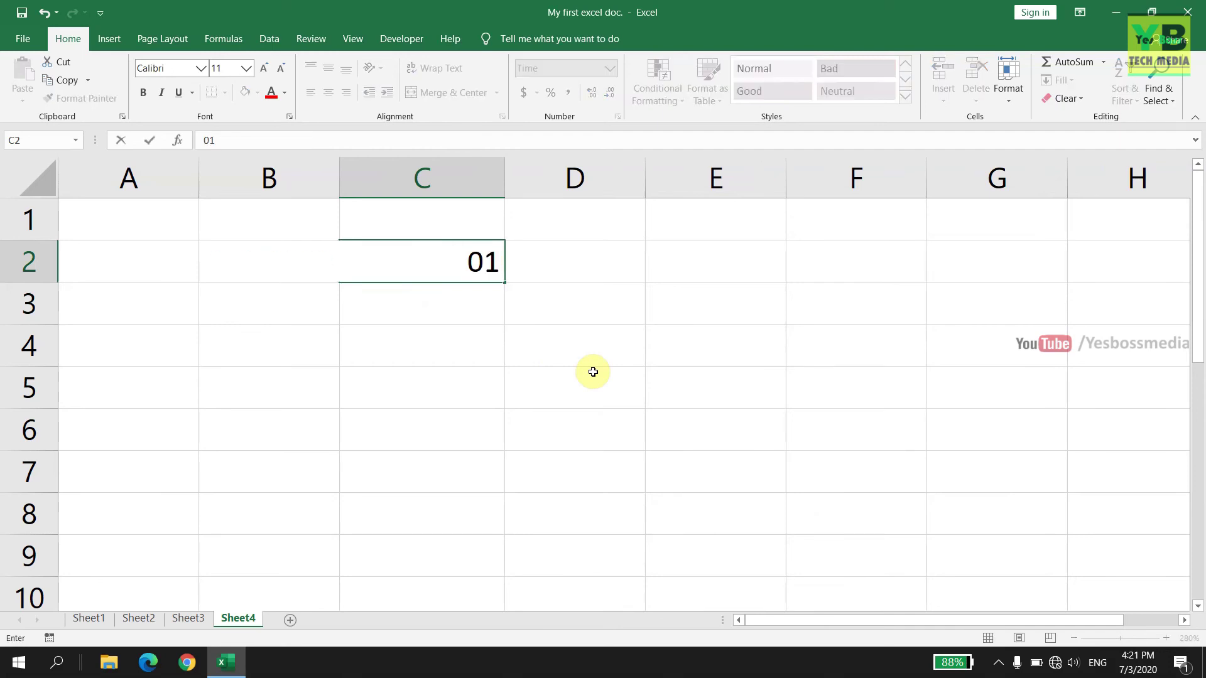
text(:30)
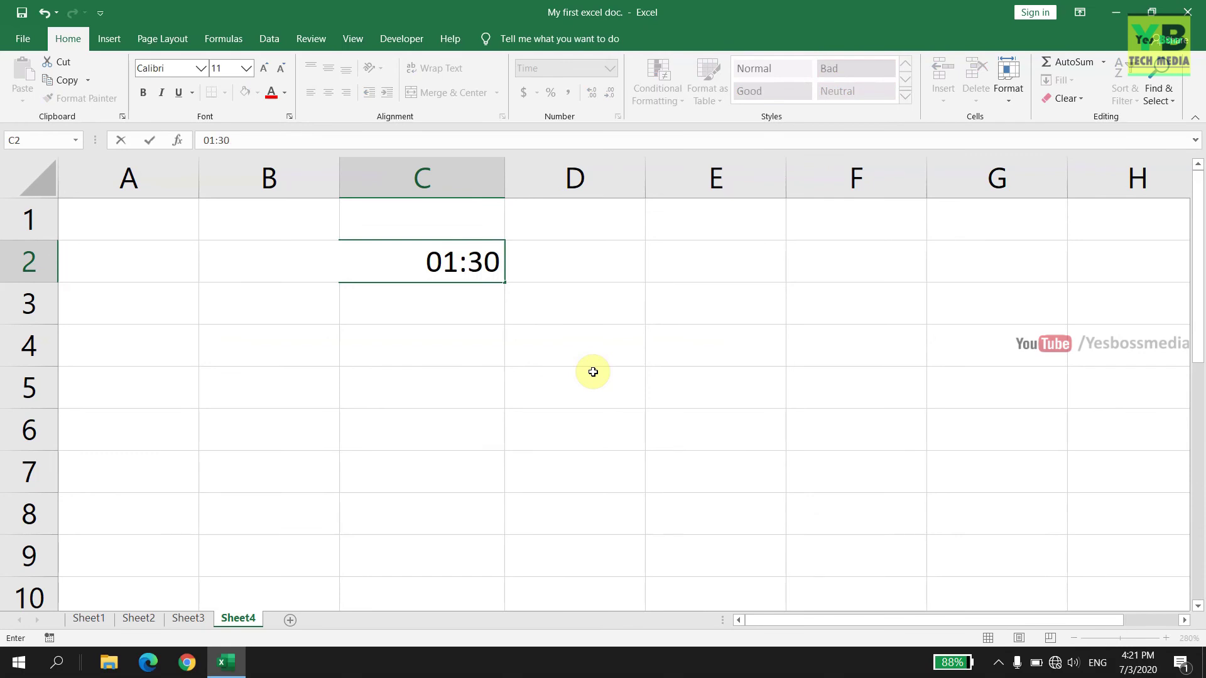
text(:20)
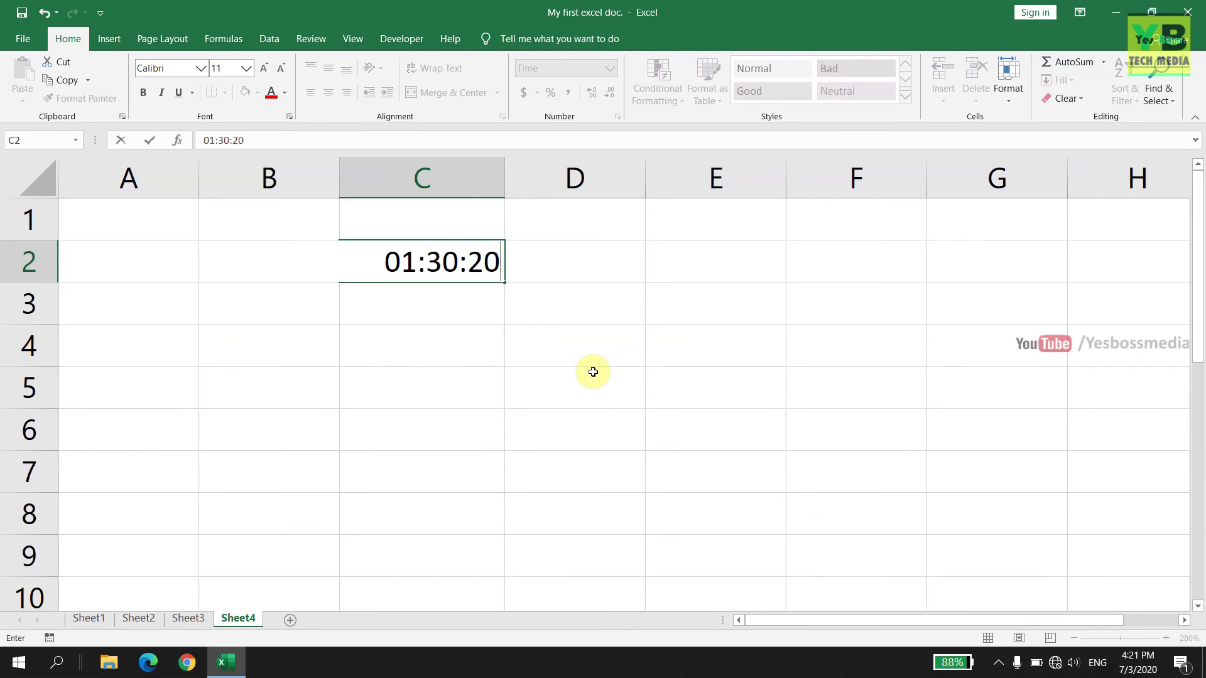
Enter 1:30:20 in C2, then replace it with 00:12:30.
key(Return)
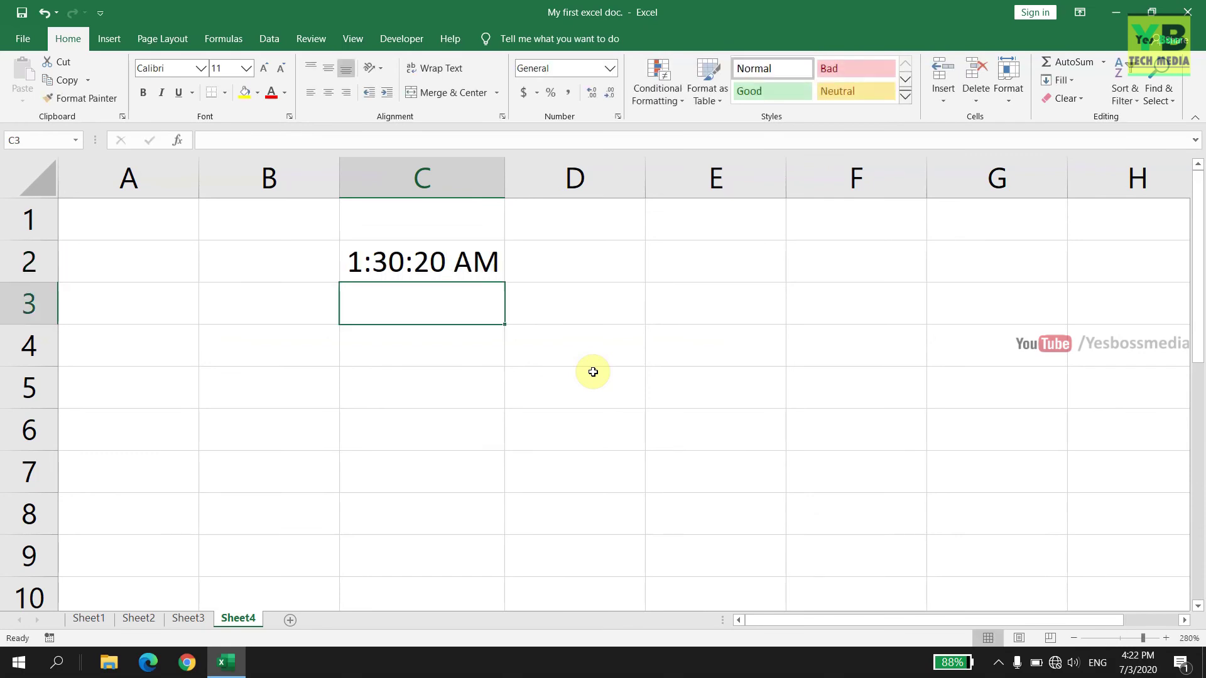
click(484, 261)
text(00:12:30)
key(Return)
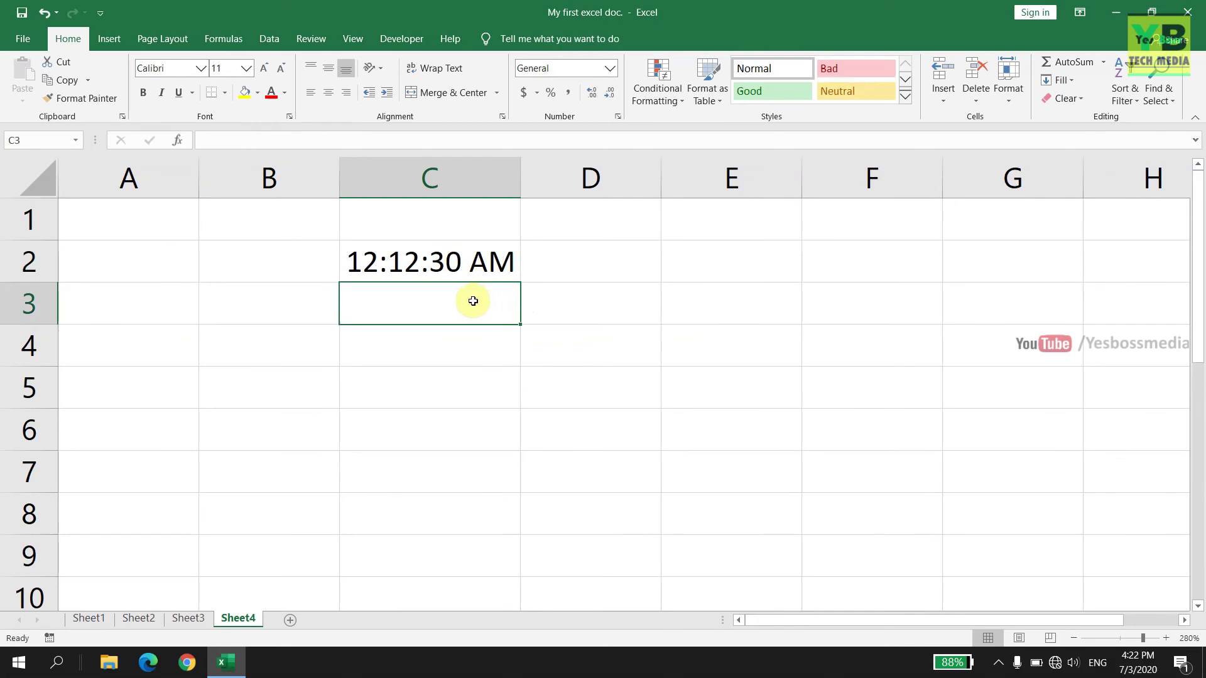
Give C3 the 1:30:55 PM time format and enter 12:30, shown as 12:30:00 PM.
right_click(480, 322)
click(535, 578)
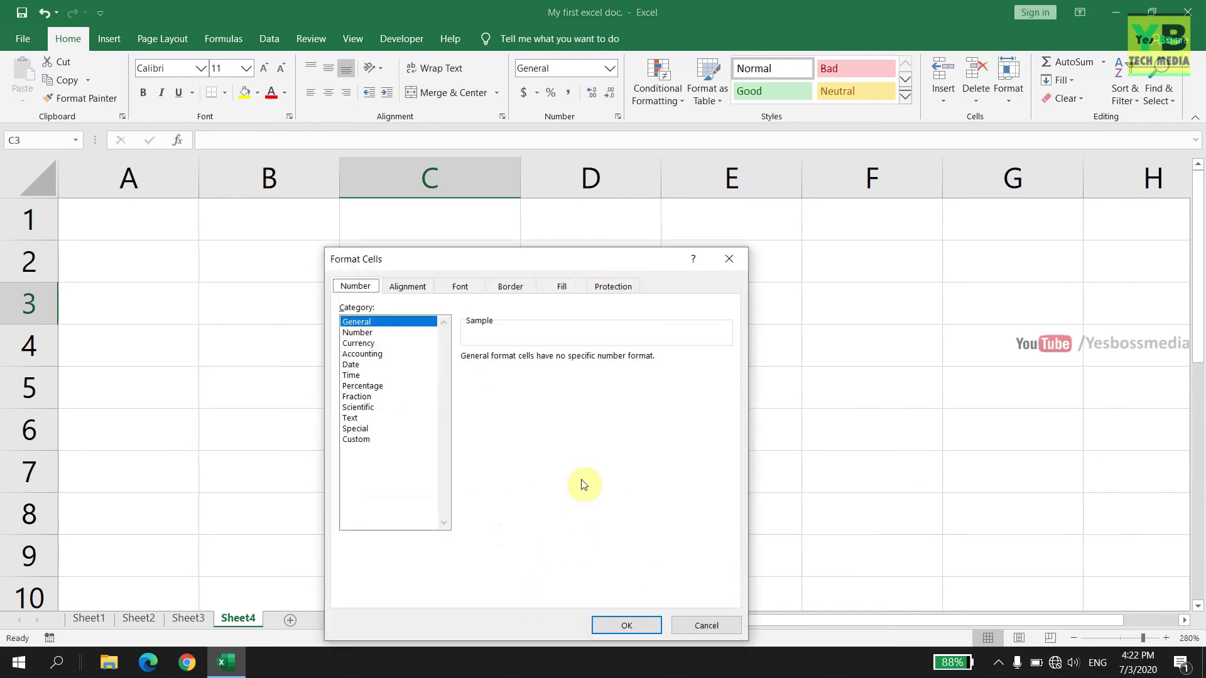
click(362, 365)
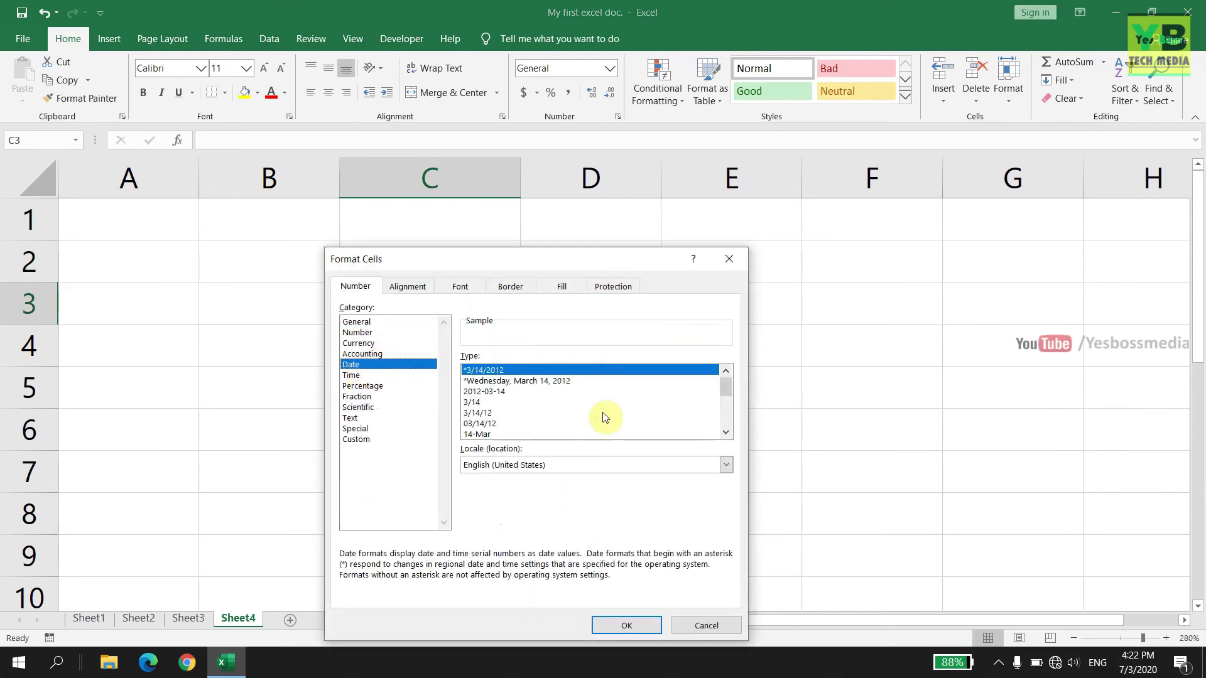
click(354, 375)
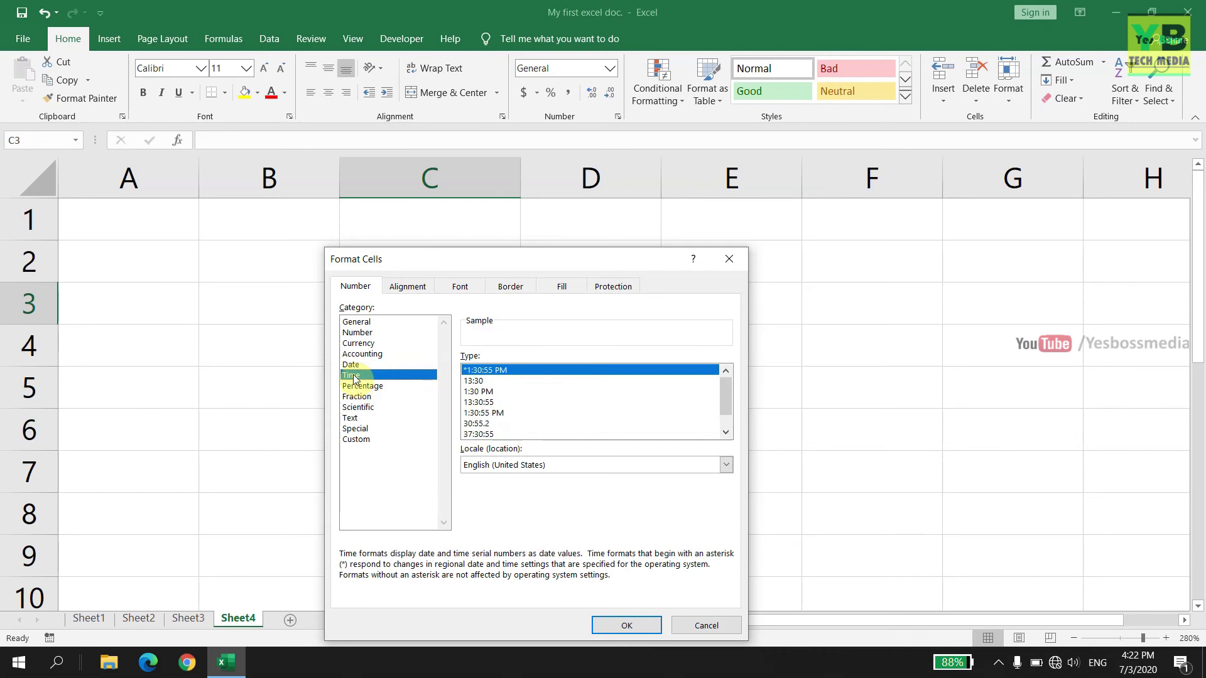
click(493, 412)
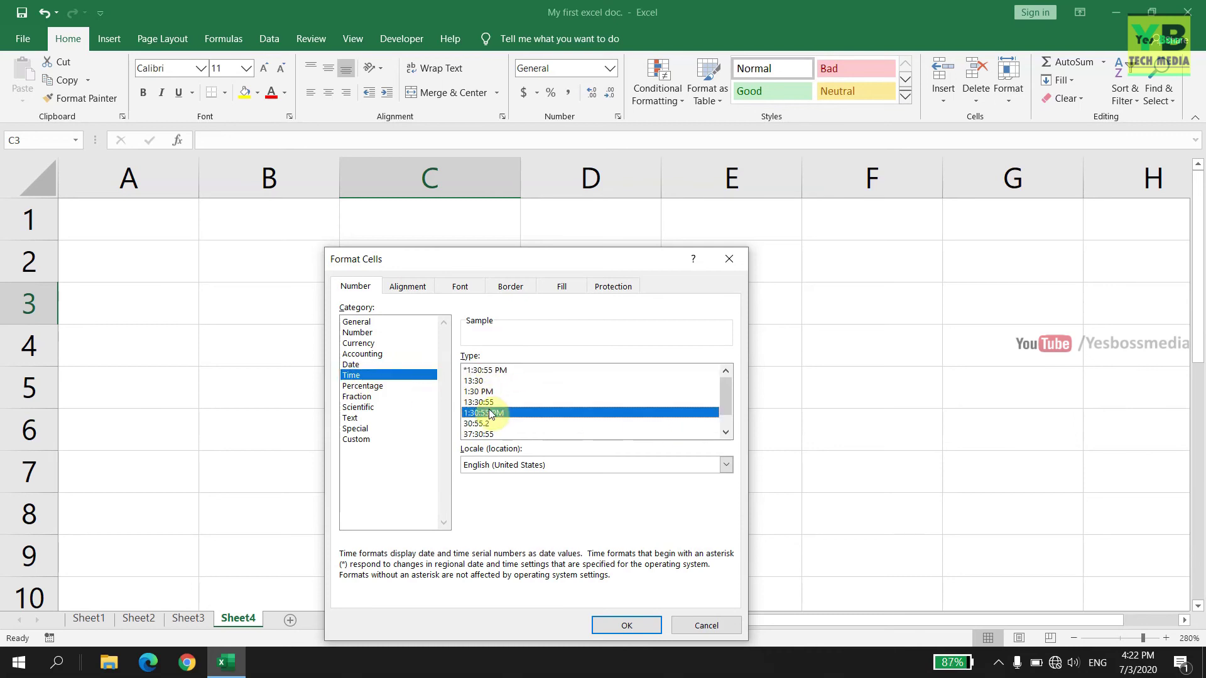
click(606, 631)
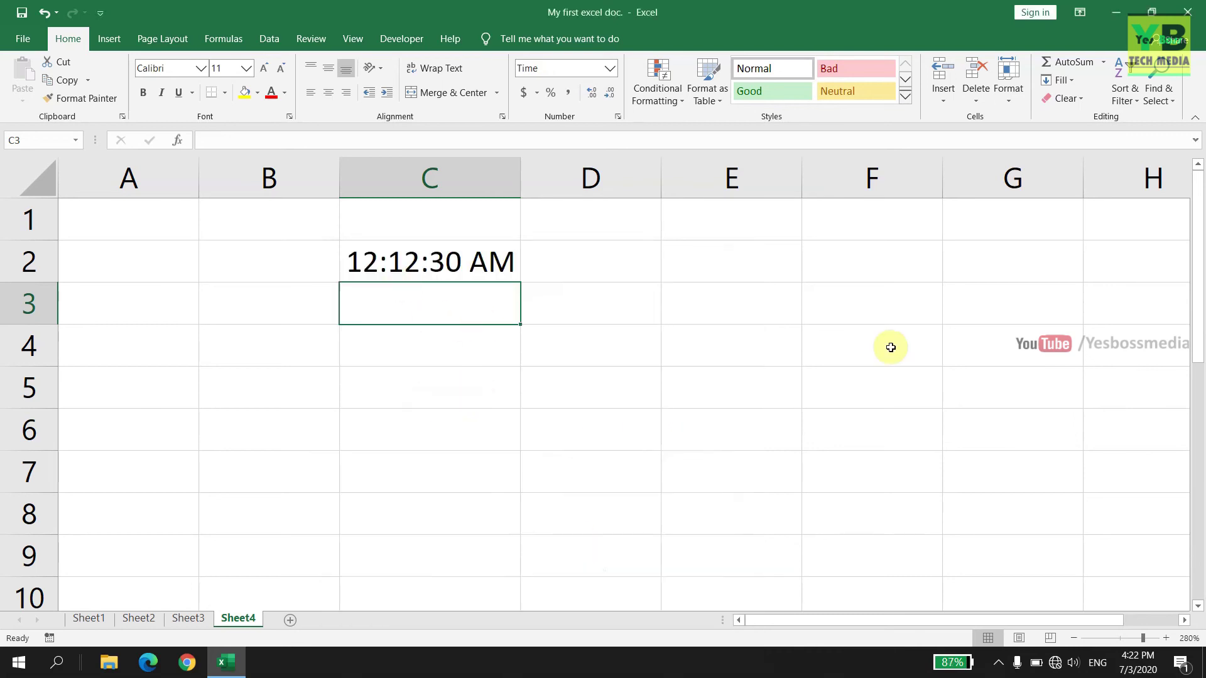
text(12:3)
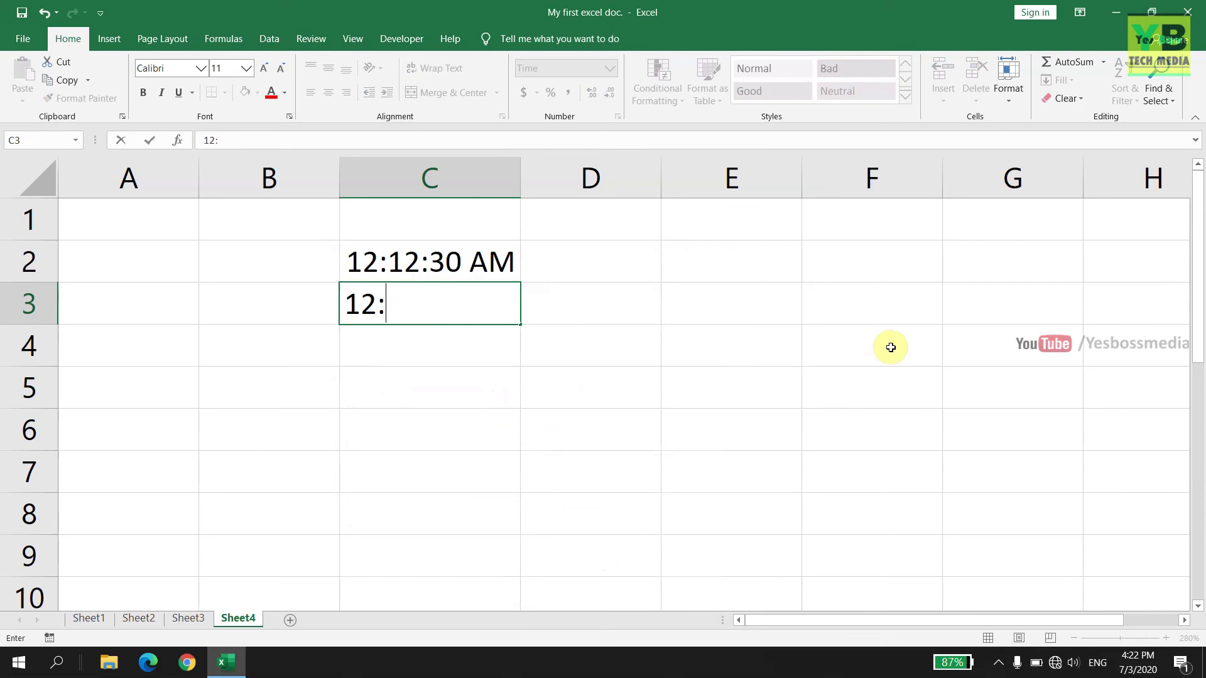
text(0)
key(Return)
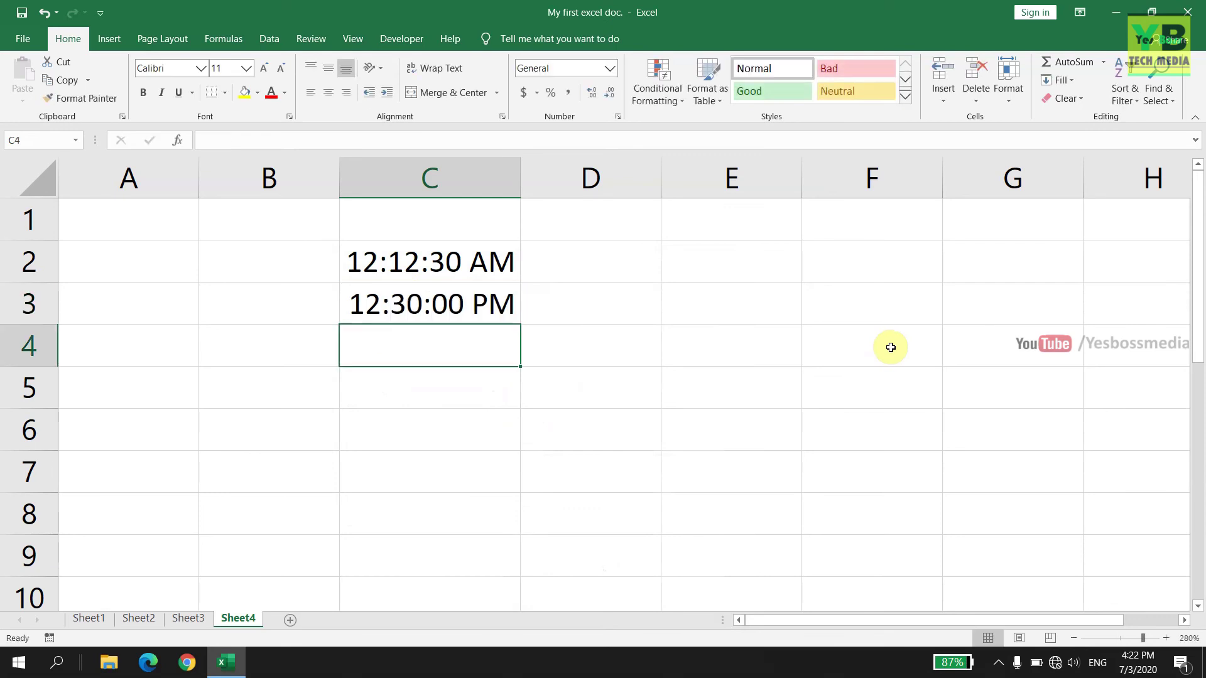
Replace C2's time with 10:30.
click(479, 302)
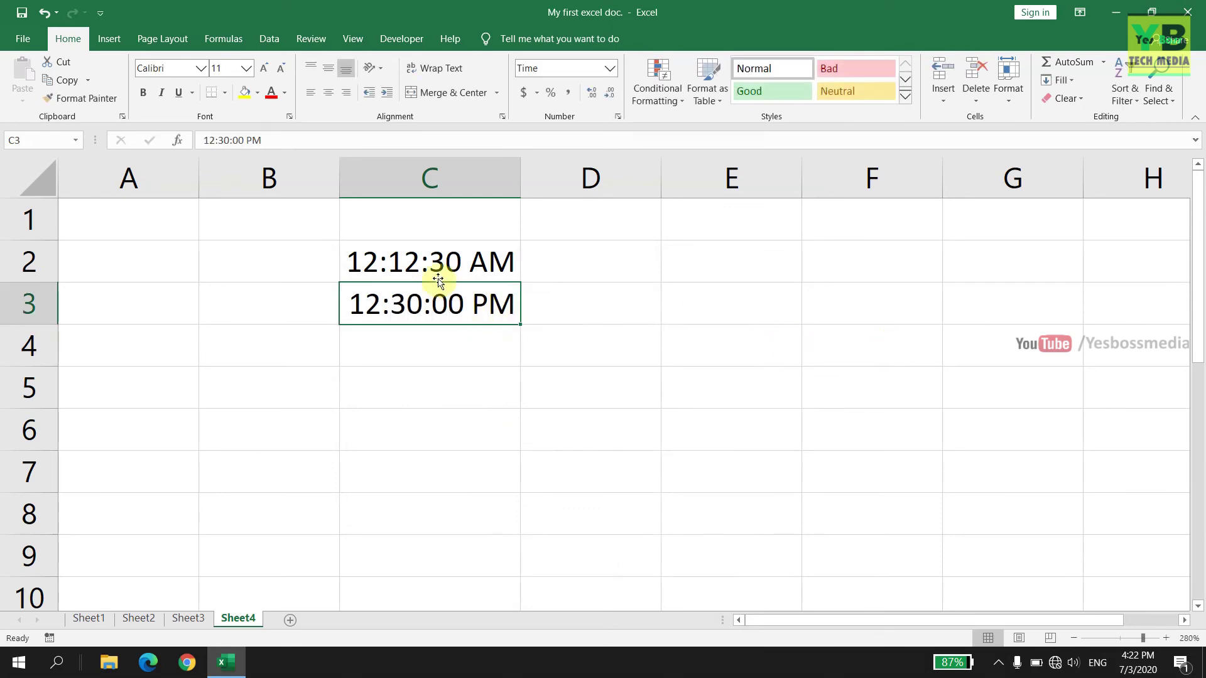
click(427, 259)
text(1)
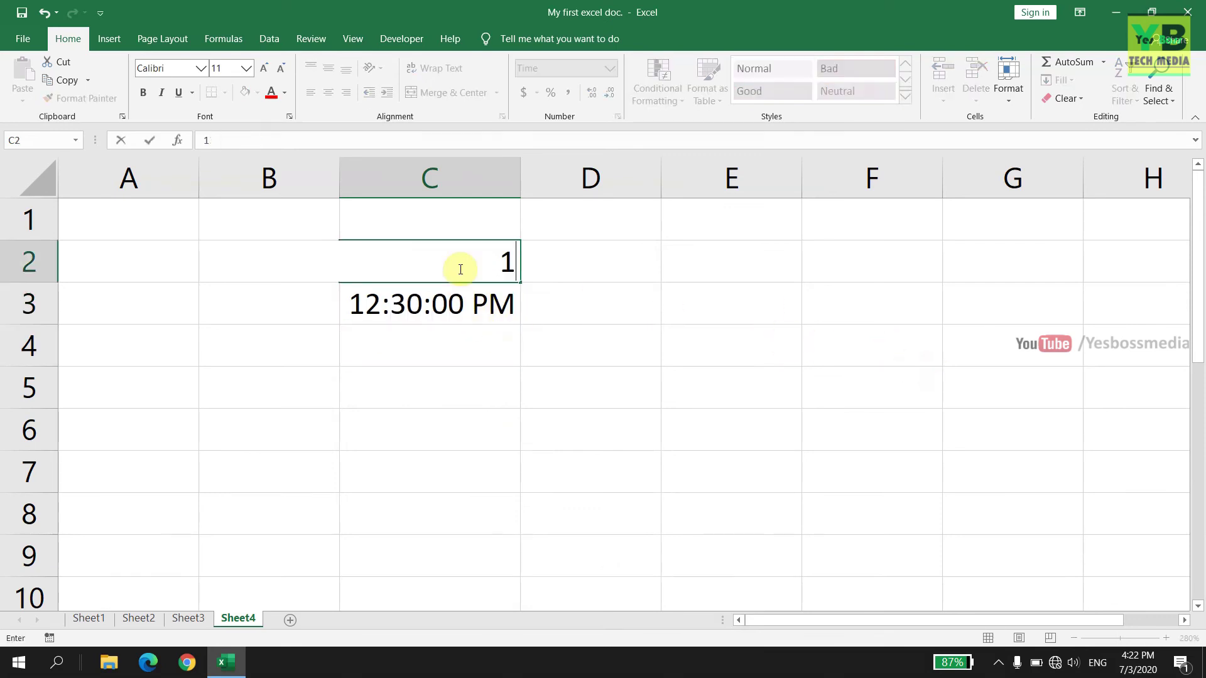
text(0:3)
text(0)
key(Return)
Review the Time format types for C2 in Format Cells, then return to the sheet.
click(459, 269)
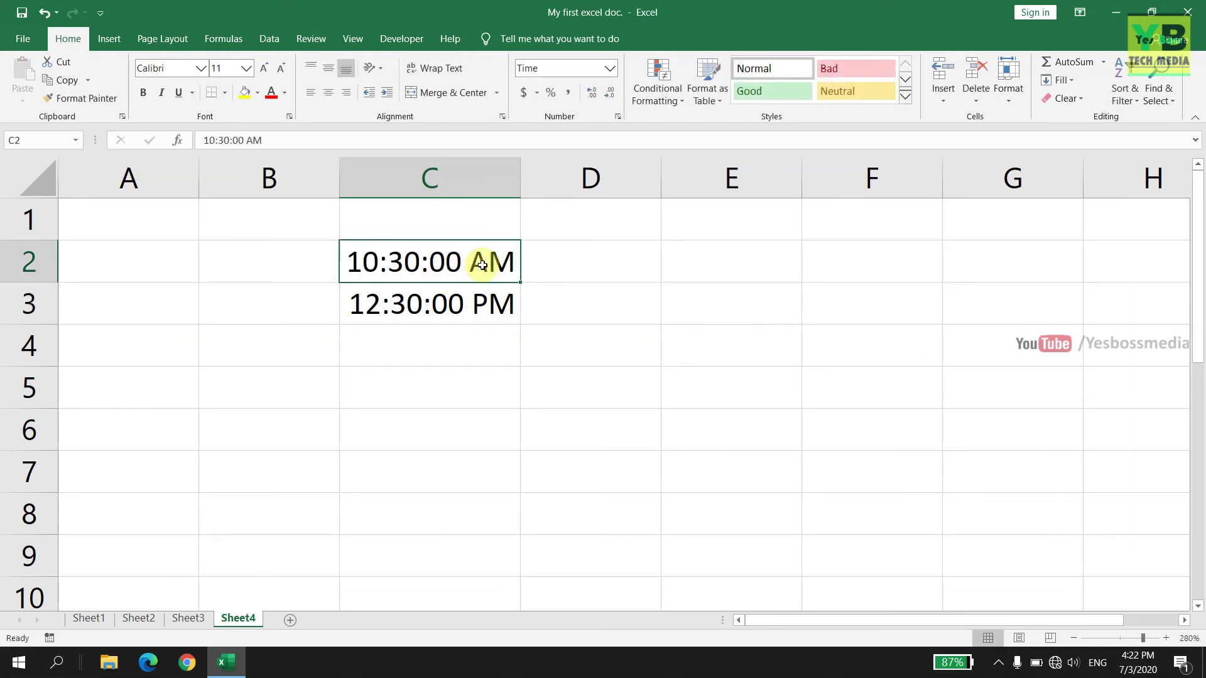
right_click(473, 264)
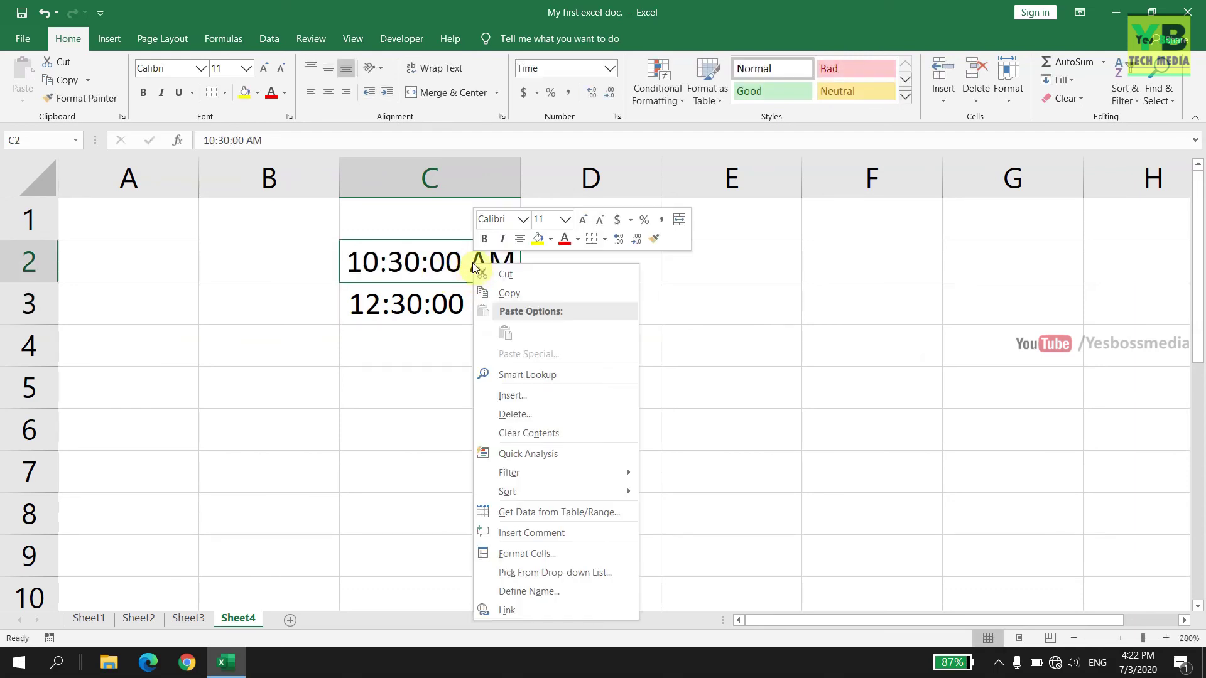
click(540, 554)
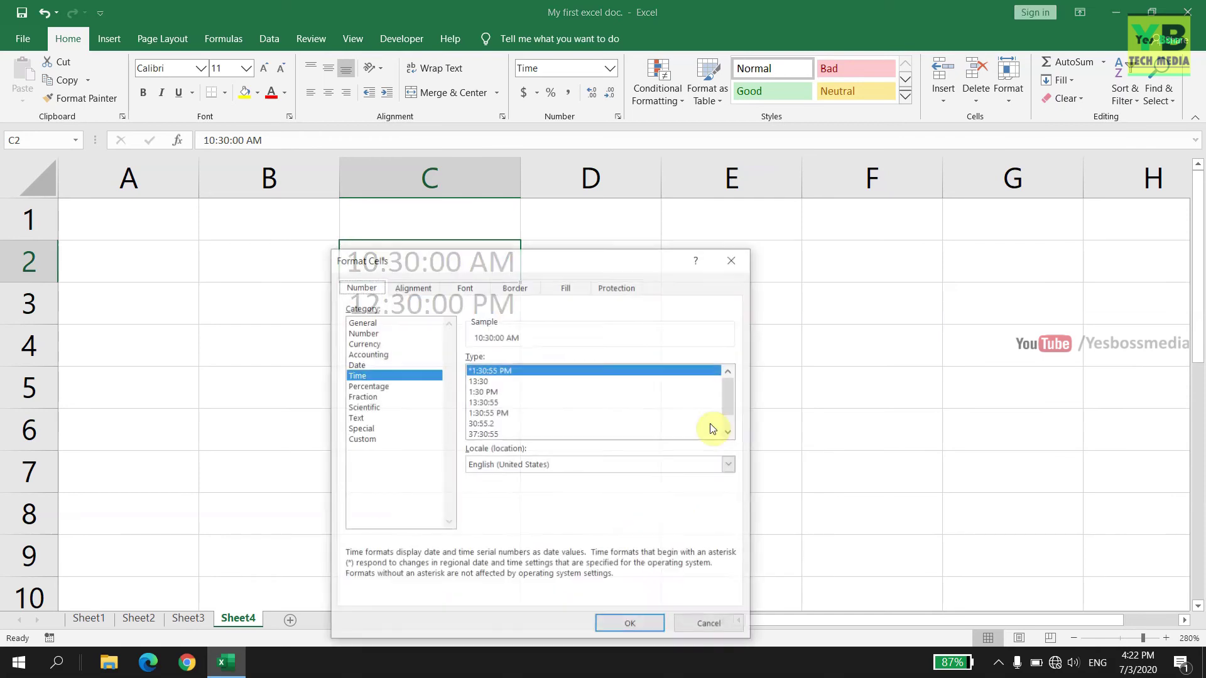
drag(616, 211, 909, 211)
scroll(801, 364, down, 1)
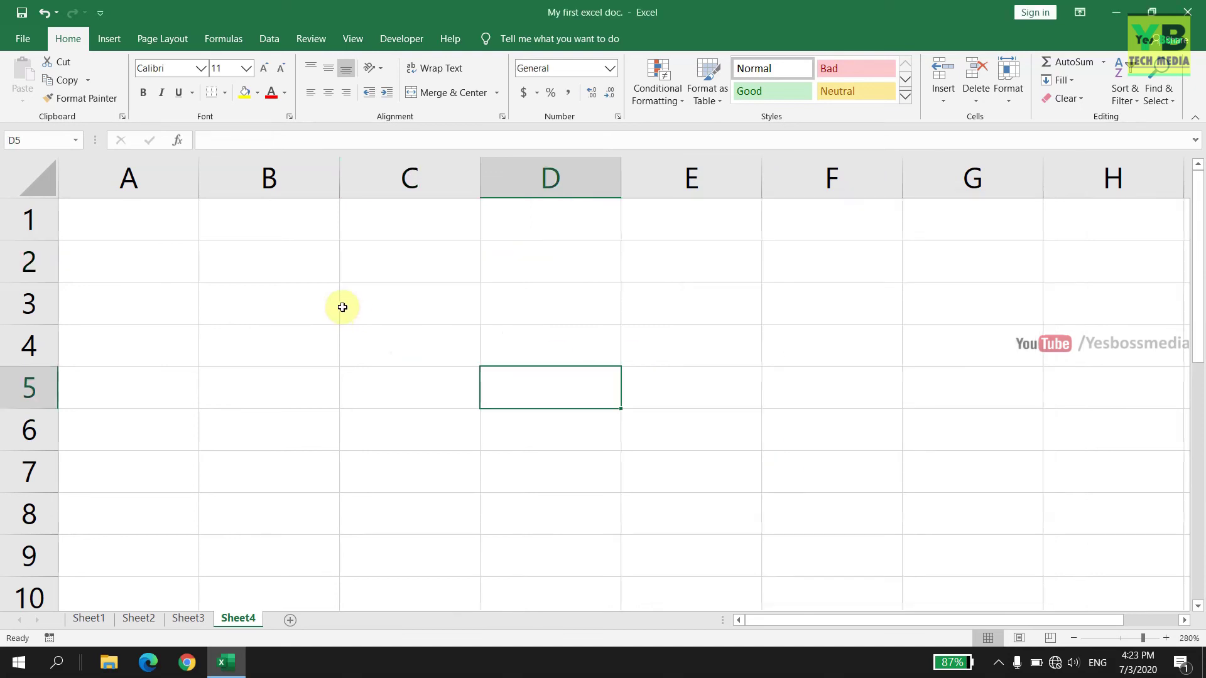
click(390, 268)
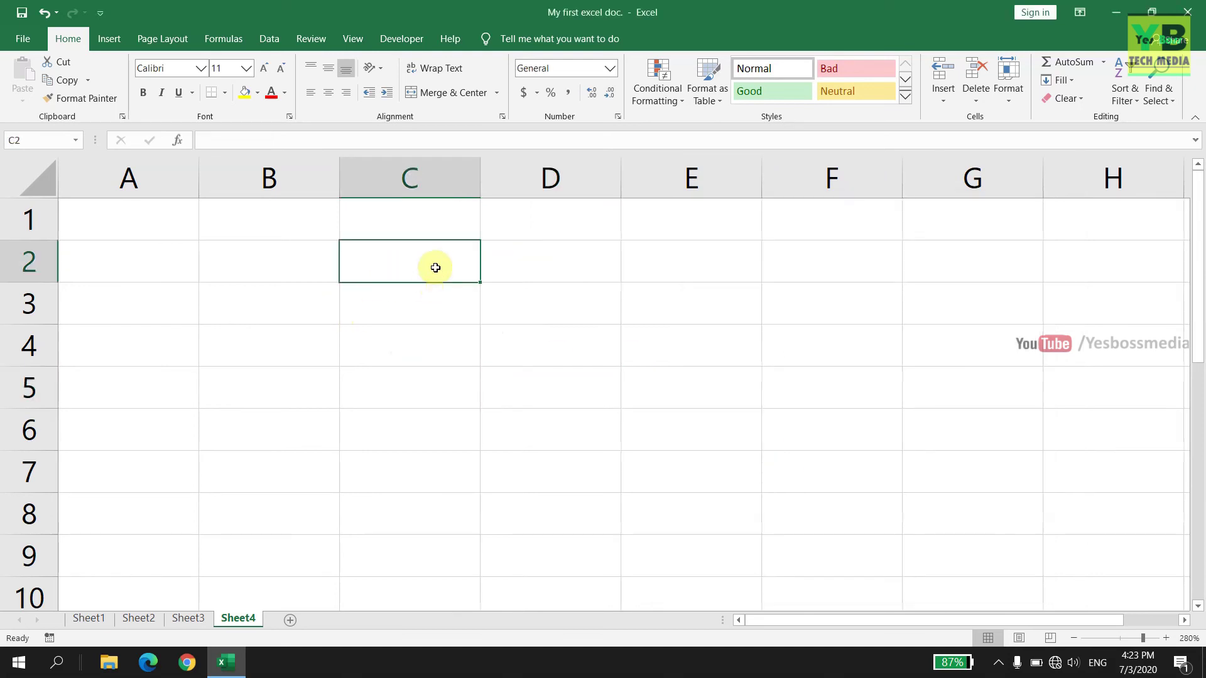
click(422, 314)
click(418, 264)
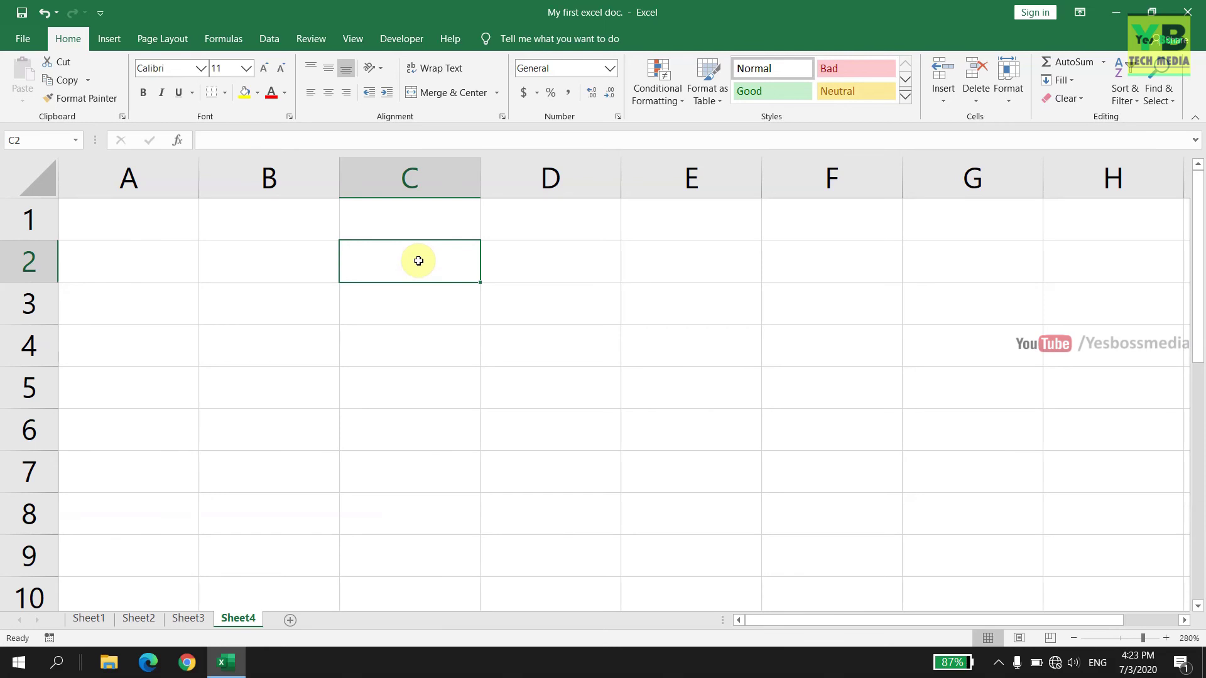
Apply the Percentage format with 2 decimal places to C2.
right_click(417, 264)
click(492, 552)
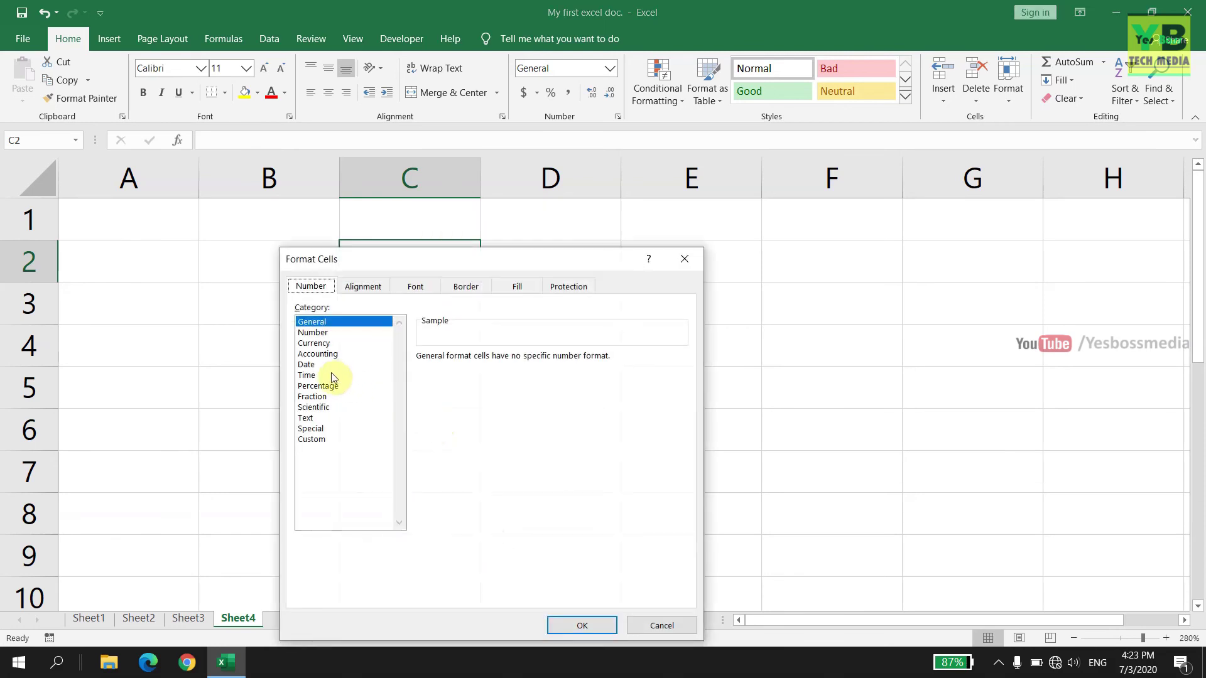
click(319, 386)
drag(552, 265, 818, 273)
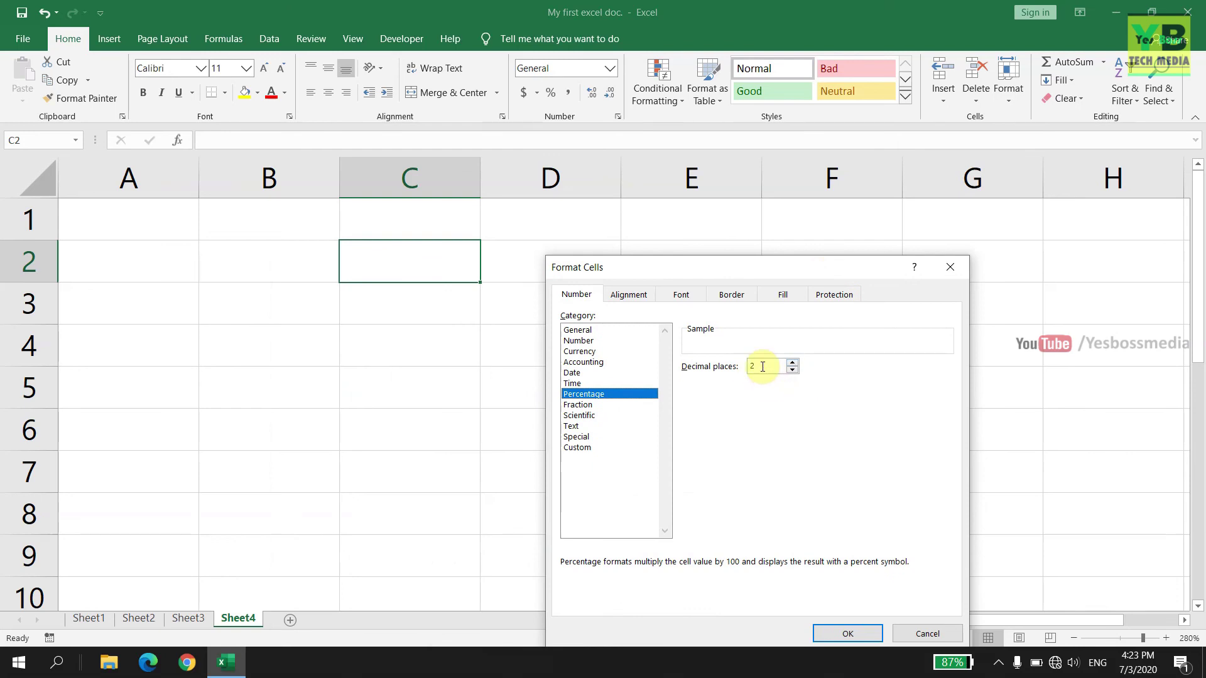
click(848, 634)
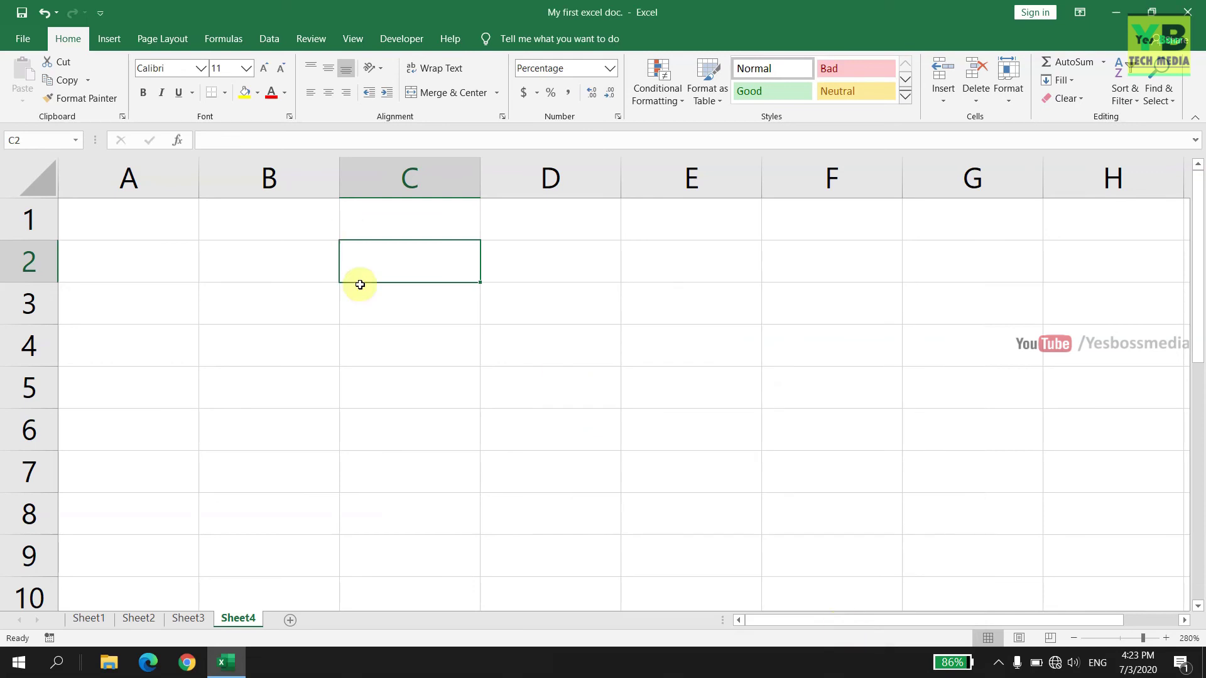
Enter 10 in C2 (10.00%), then replace it with 12.5 to show 12.50%.
click(388, 292)
click(395, 264)
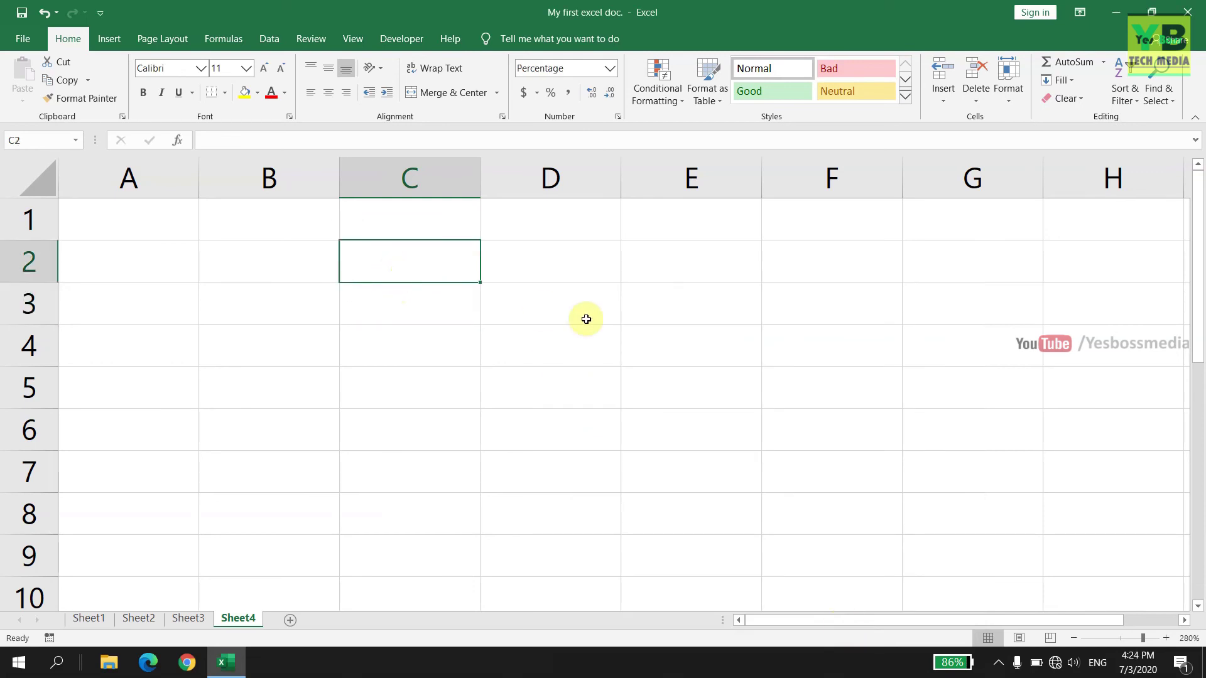
text(10)
key(Return)
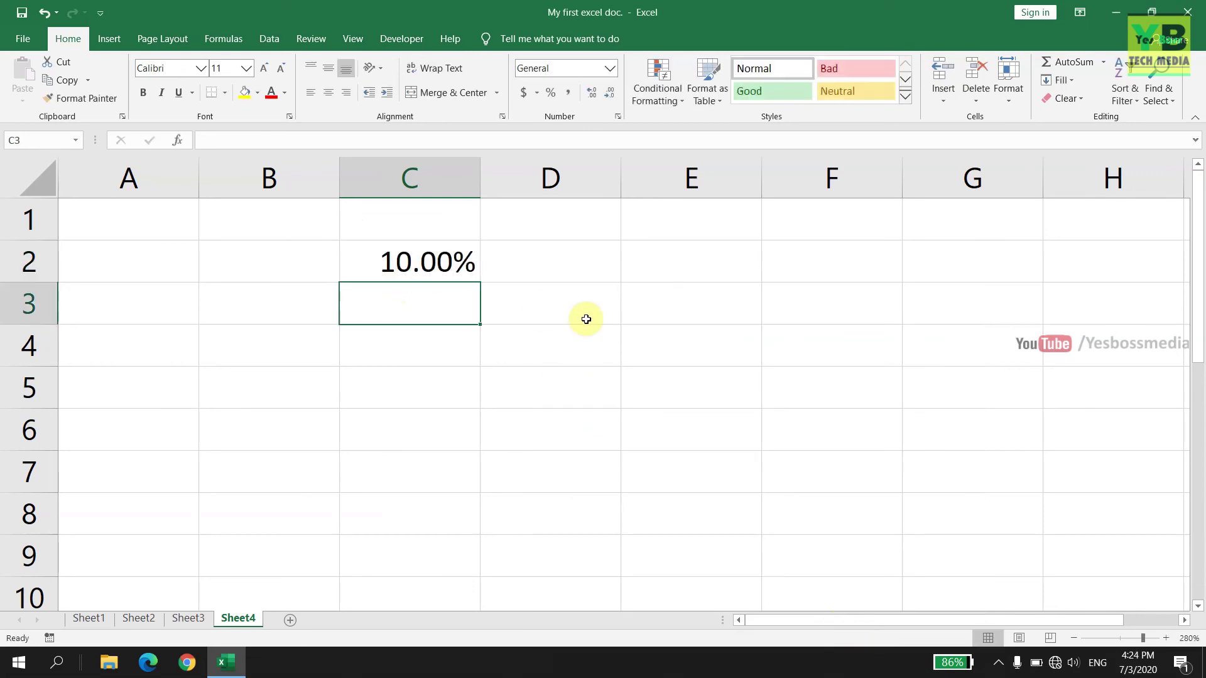
click(427, 256)
text(12)
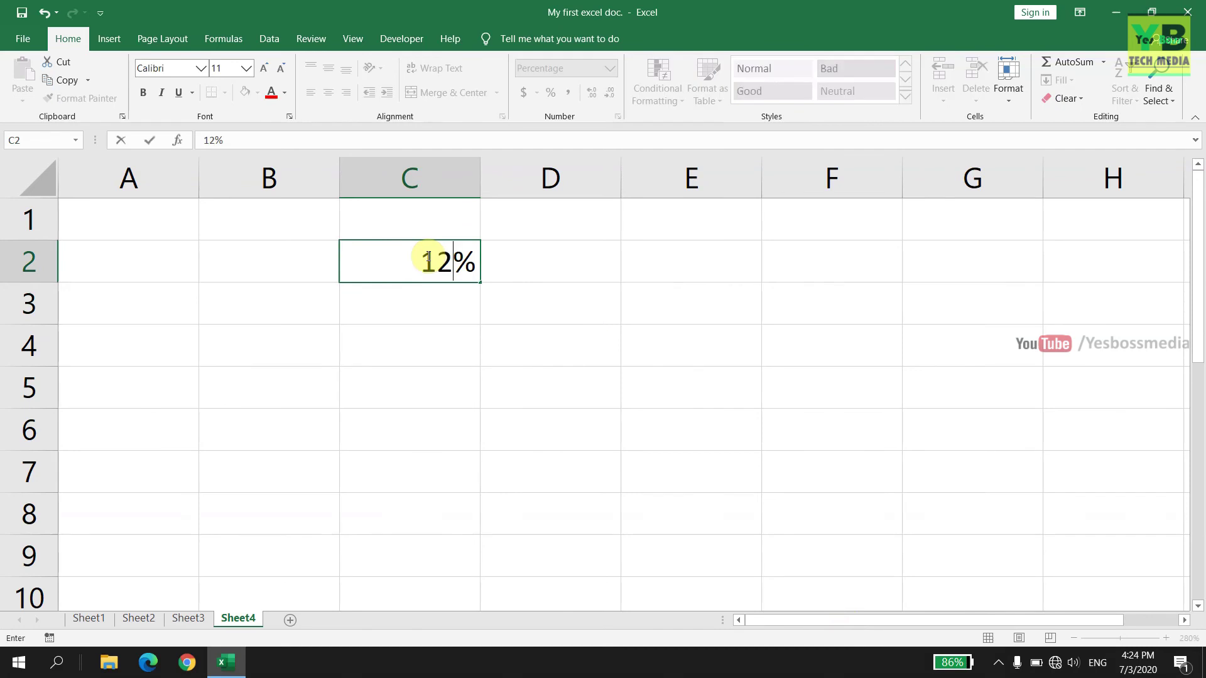
text(.5)
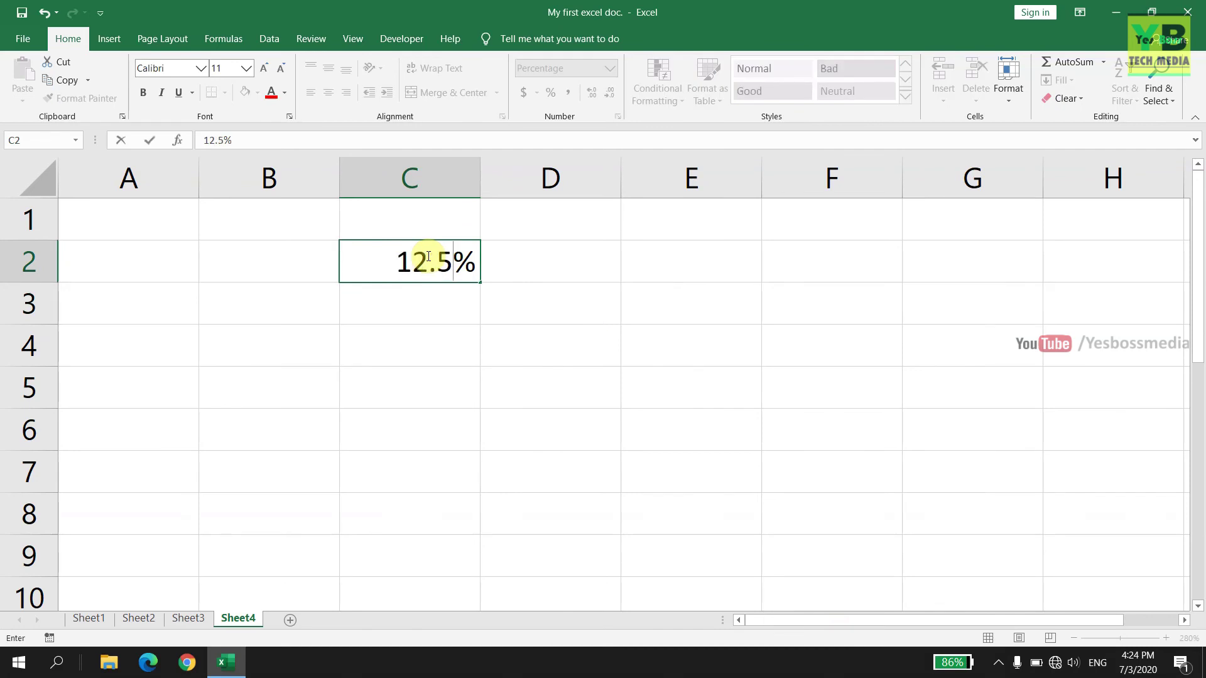
key(Return)
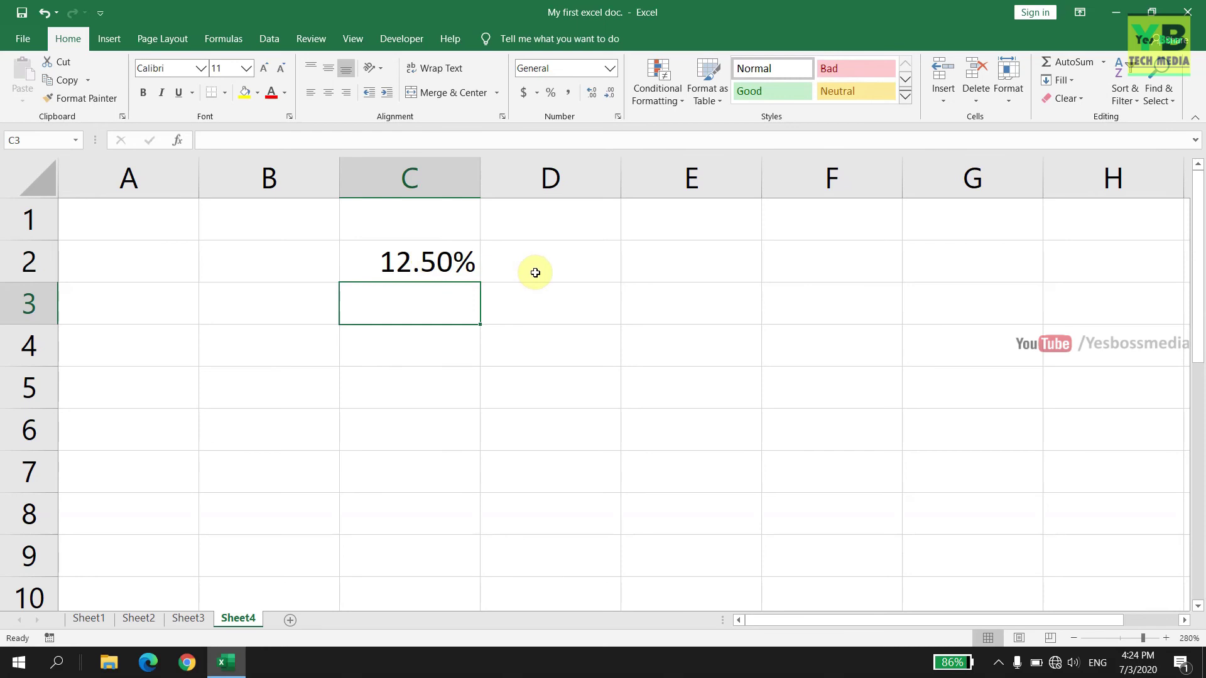
Enter 12 in C3 and apply the Percentage format, which displays 1200.00%.
click(450, 261)
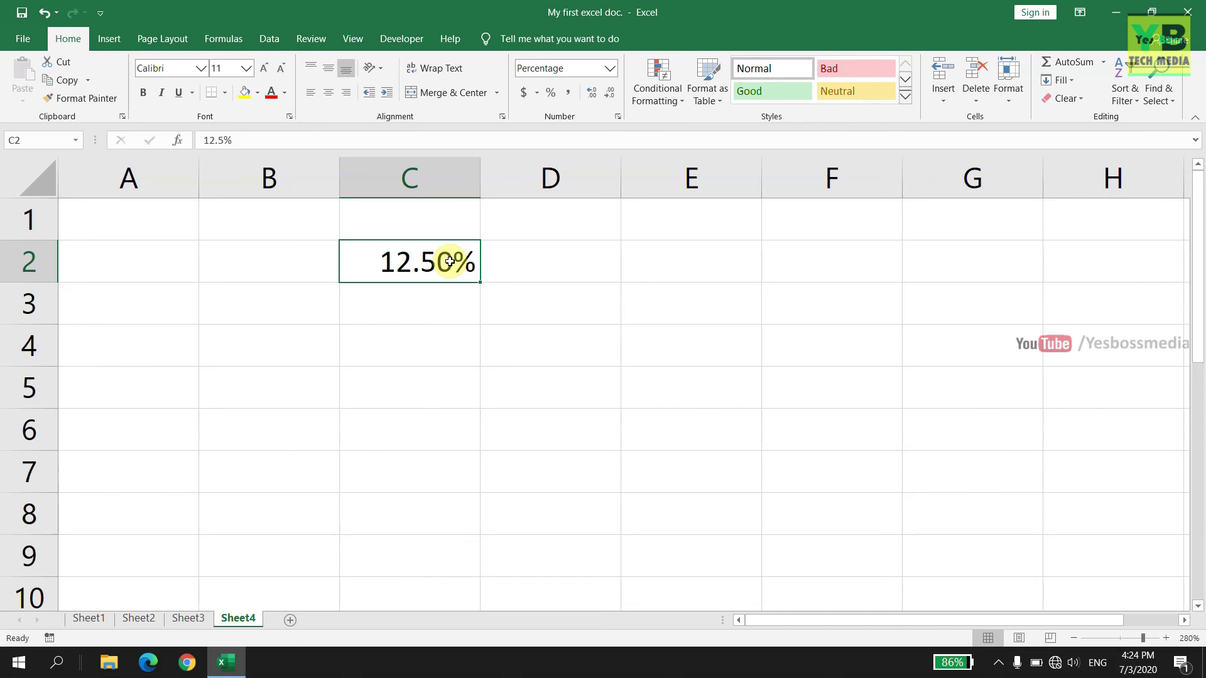
click(449, 302)
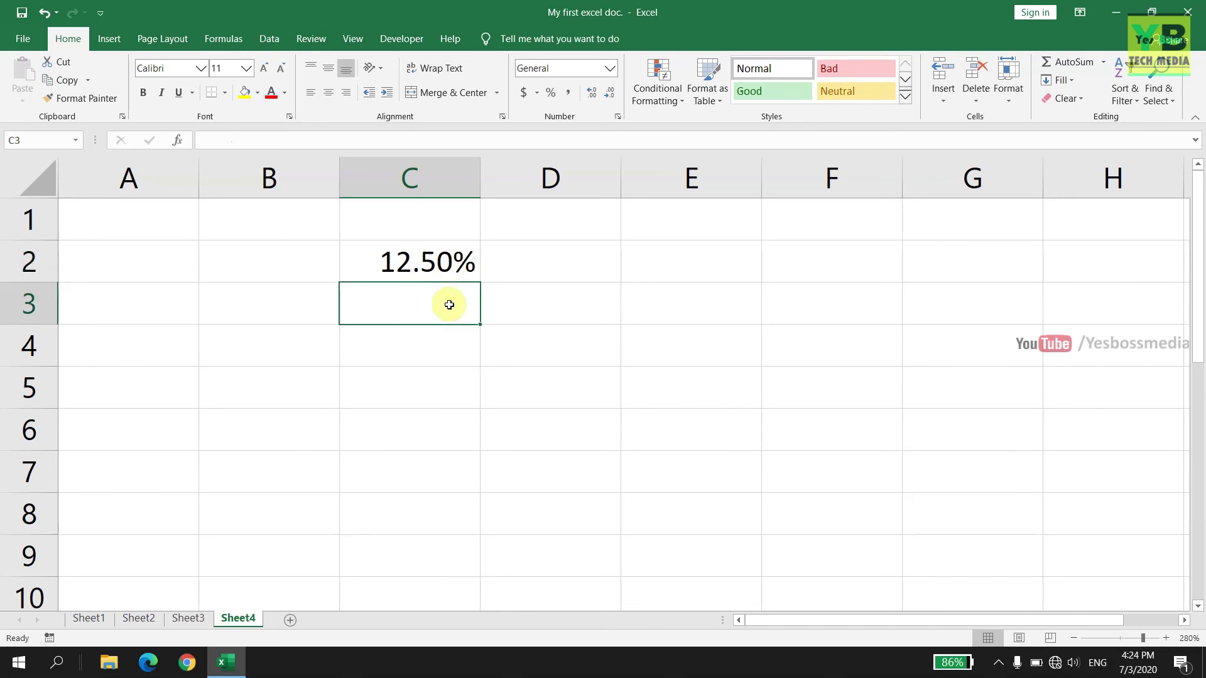
text(12)
key(Return)
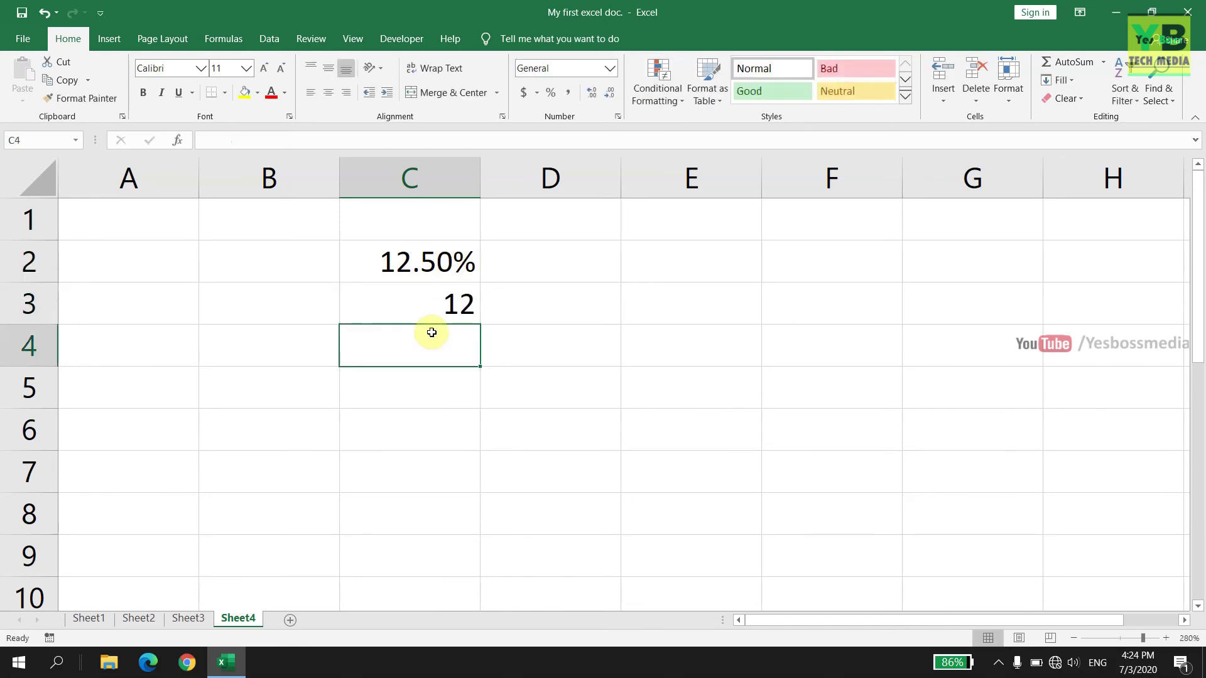
click(467, 307)
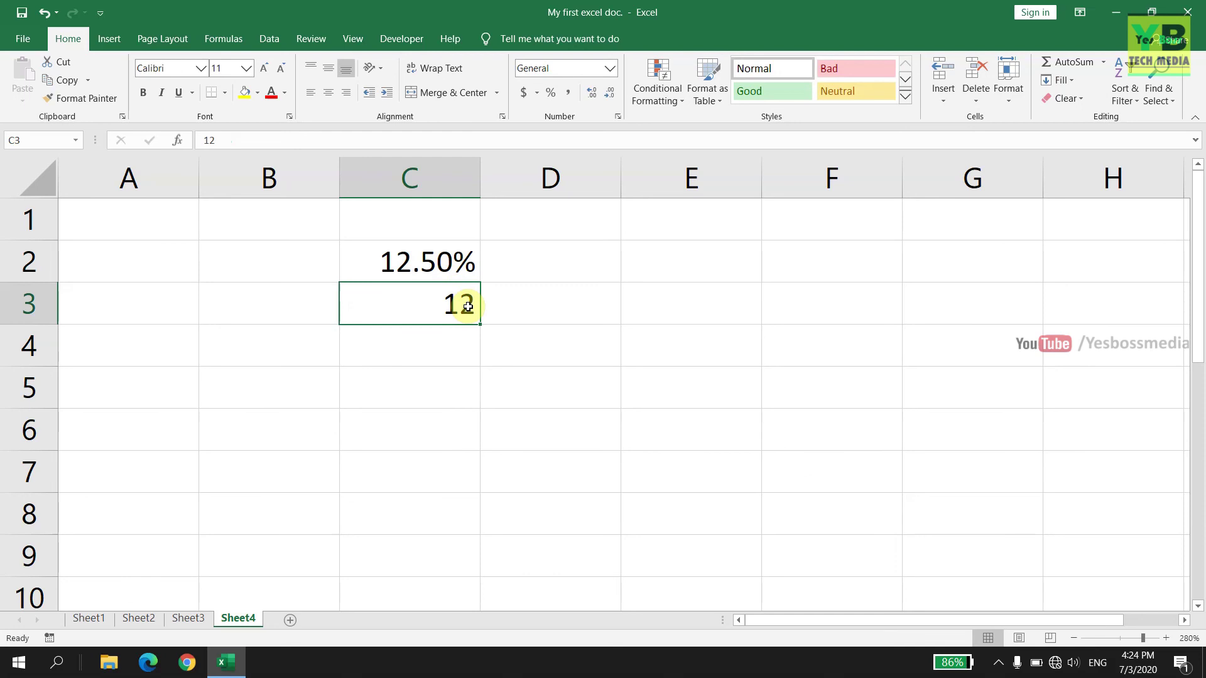
right_click(467, 306)
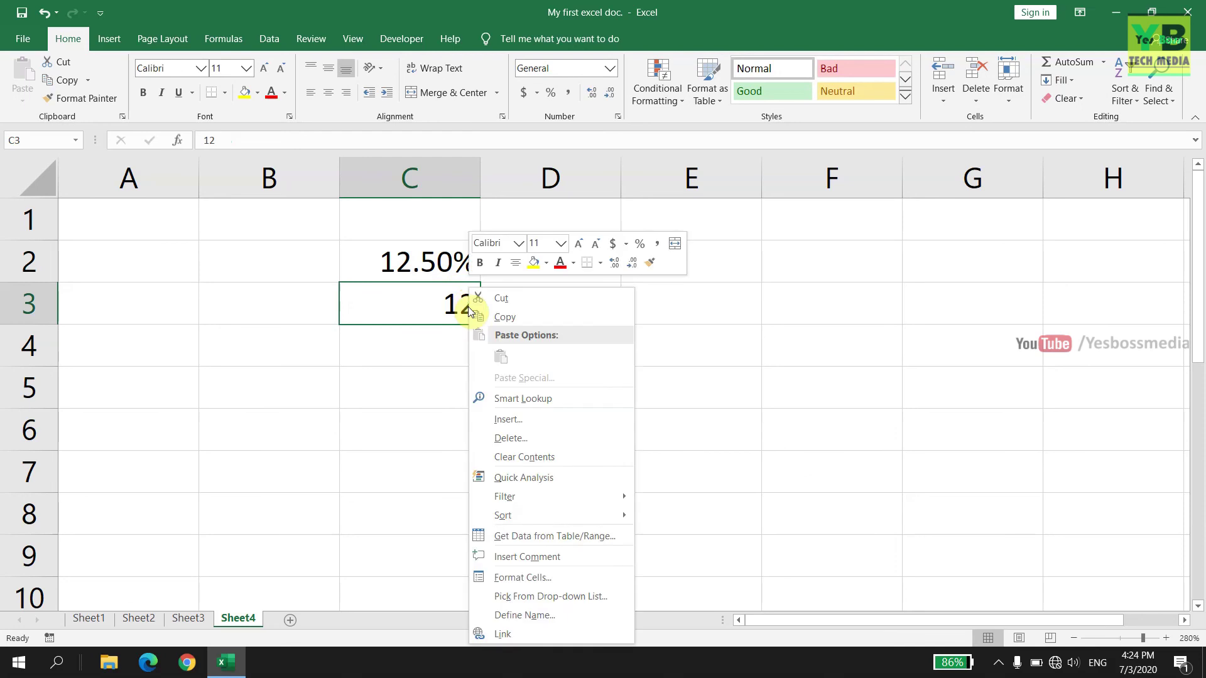
click(555, 579)
click(383, 385)
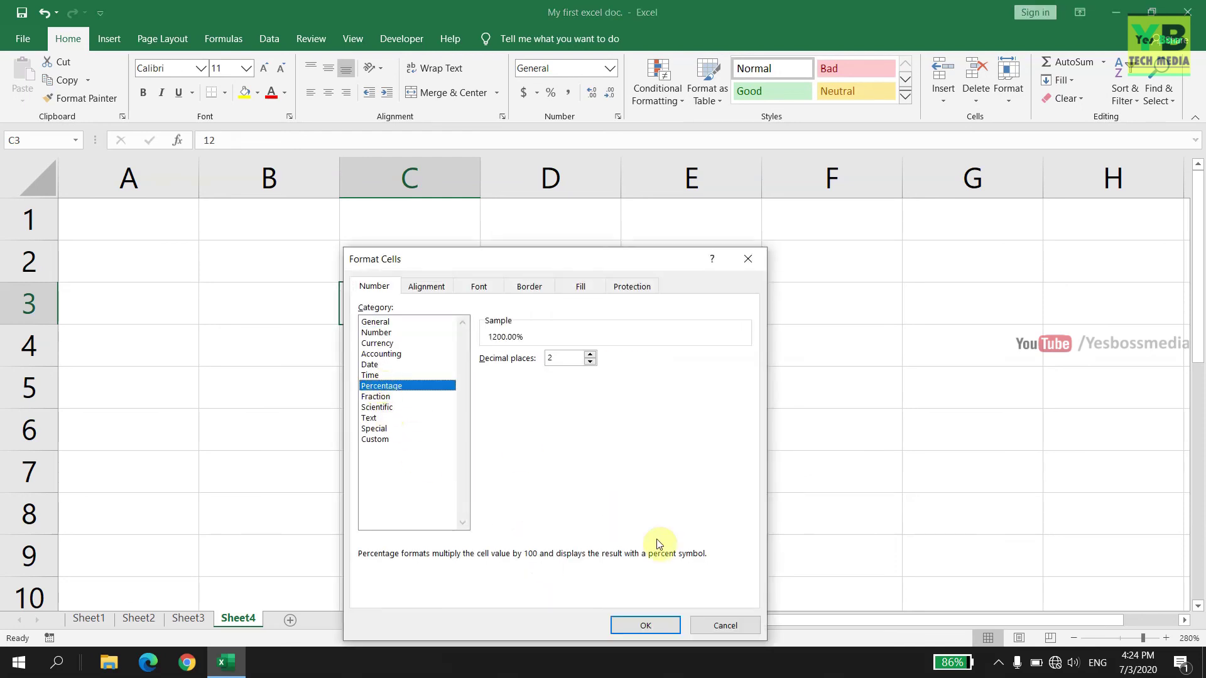
click(660, 631)
Re-enter C3 as 12% so it shows 12.00%.
click(407, 380)
click(402, 306)
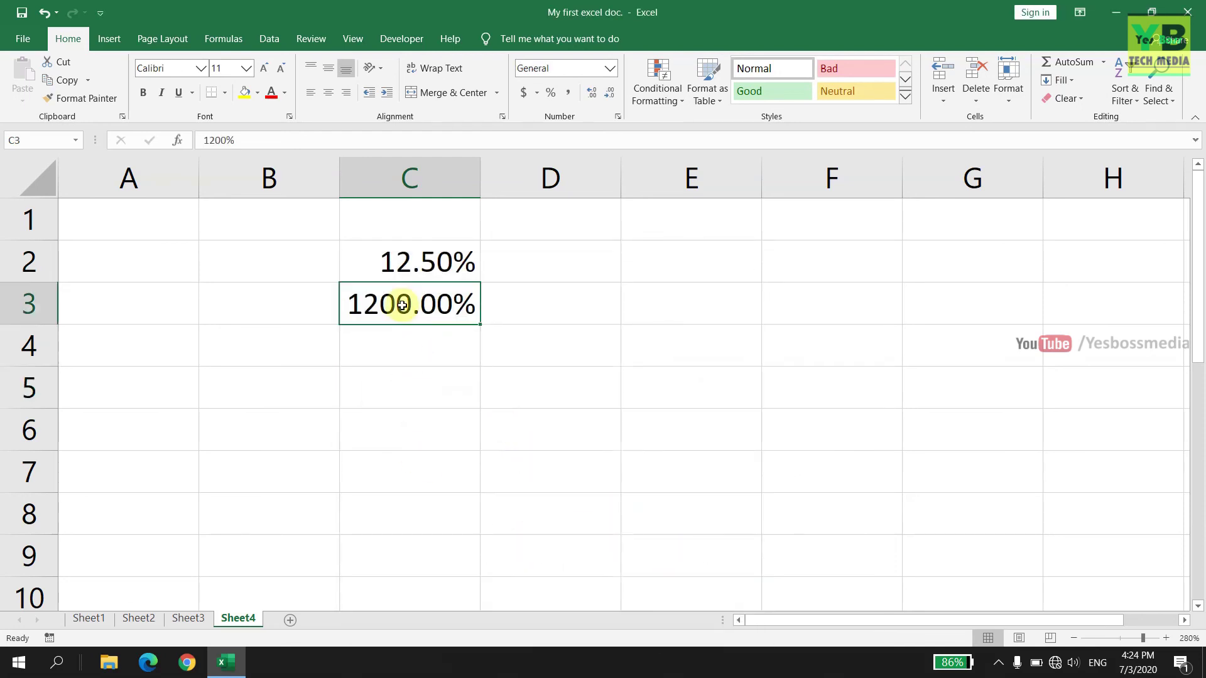
text(12%)
key(Return)
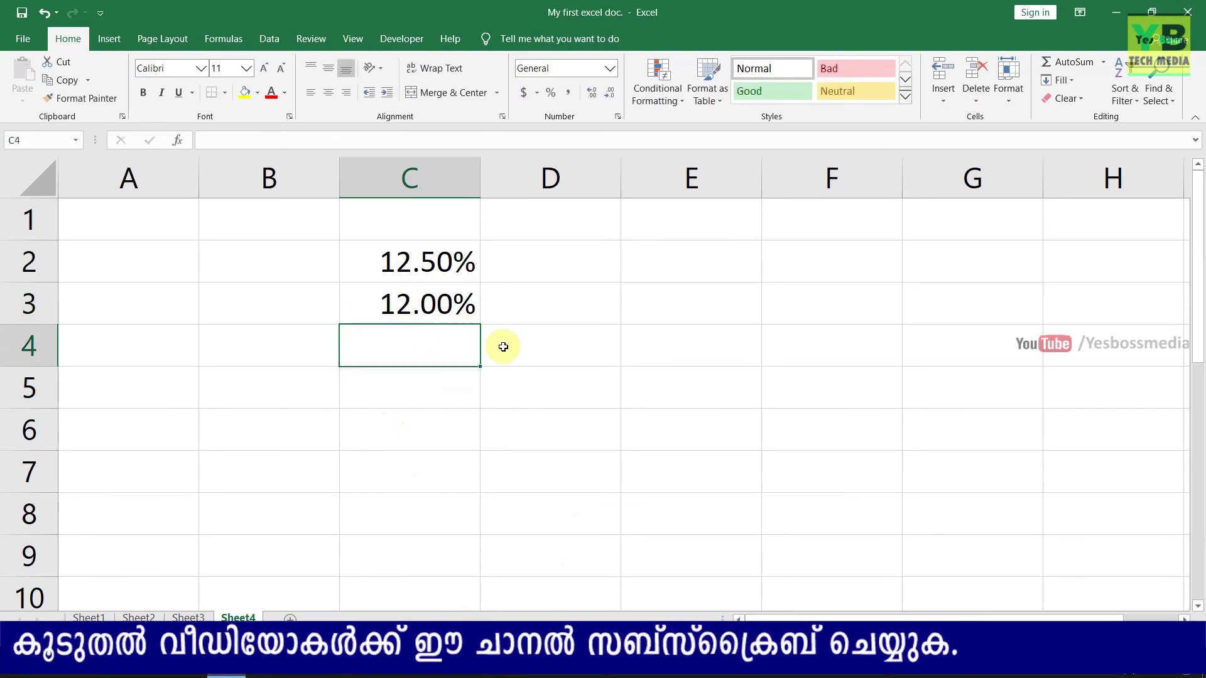
Apply the Percentage format to the empty range D2:G9.
mouse_move(600, 254)
mouse_down()
mouse_move(866, 428)
mouse_move(921, 544)
mouse_up()
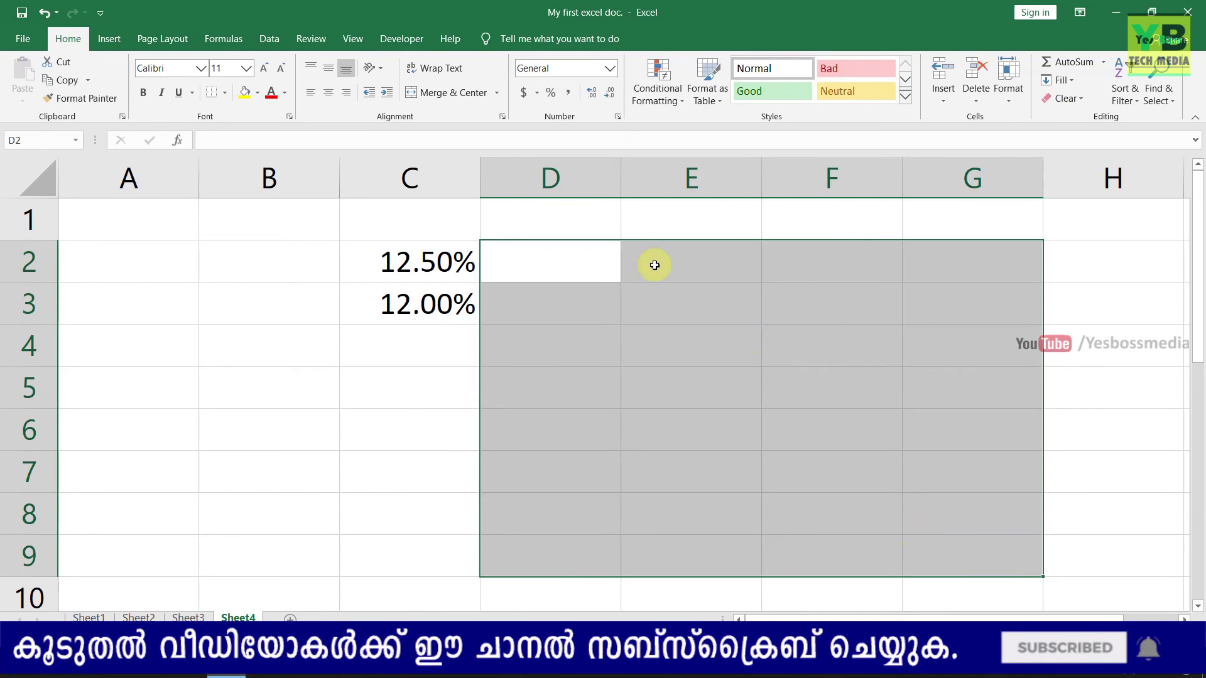
right_click(610, 265)
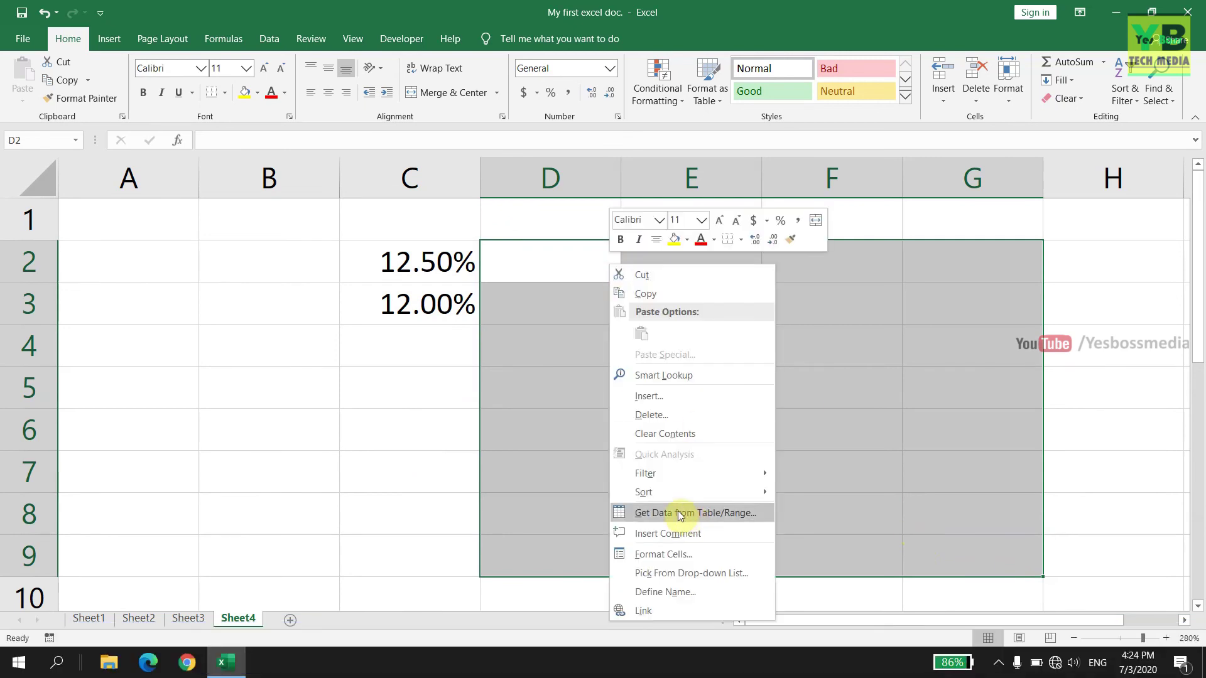
click(666, 553)
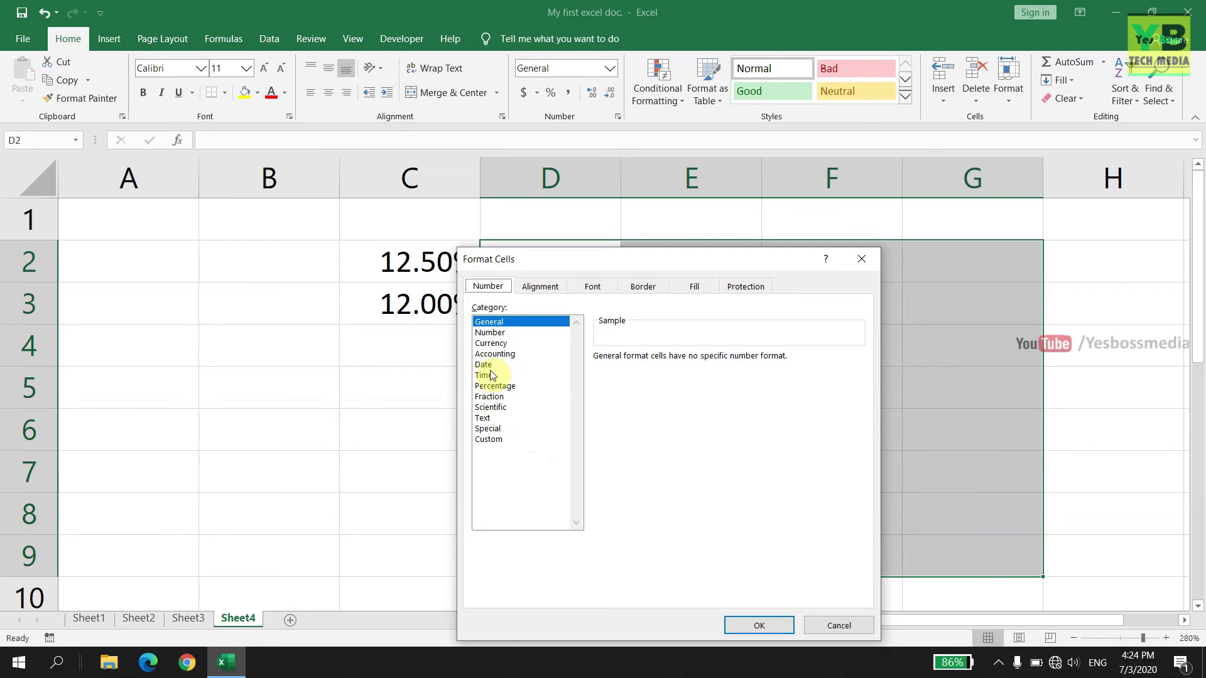
click(495, 386)
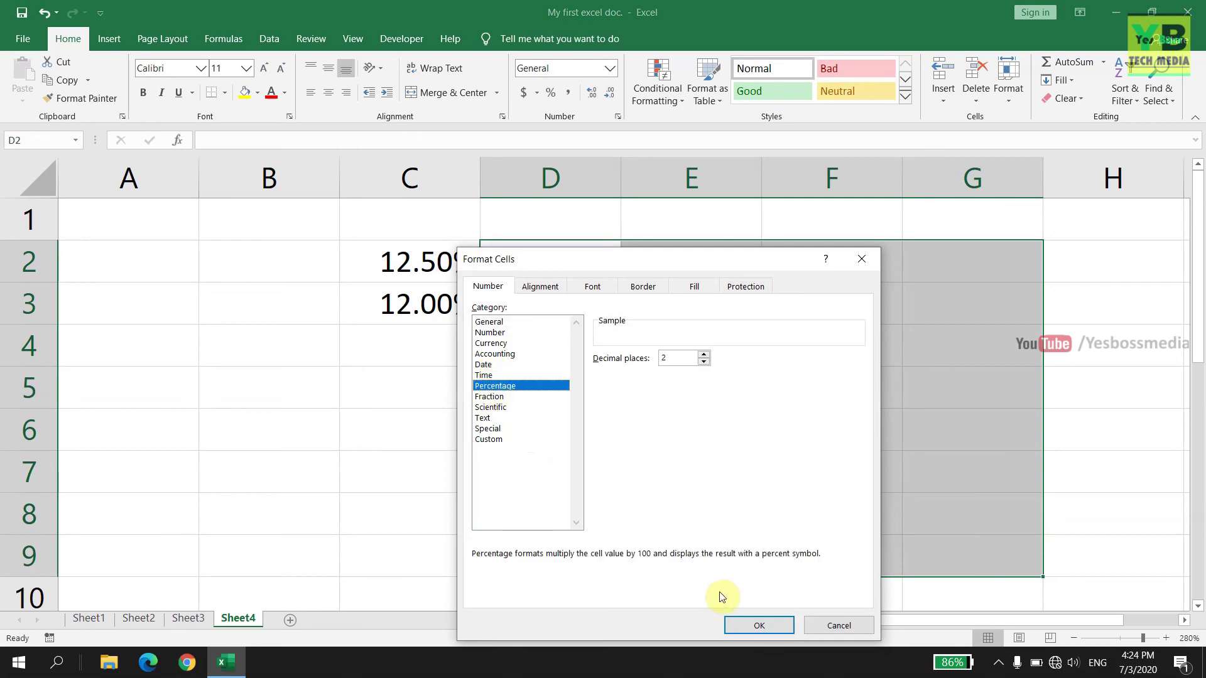
click(760, 625)
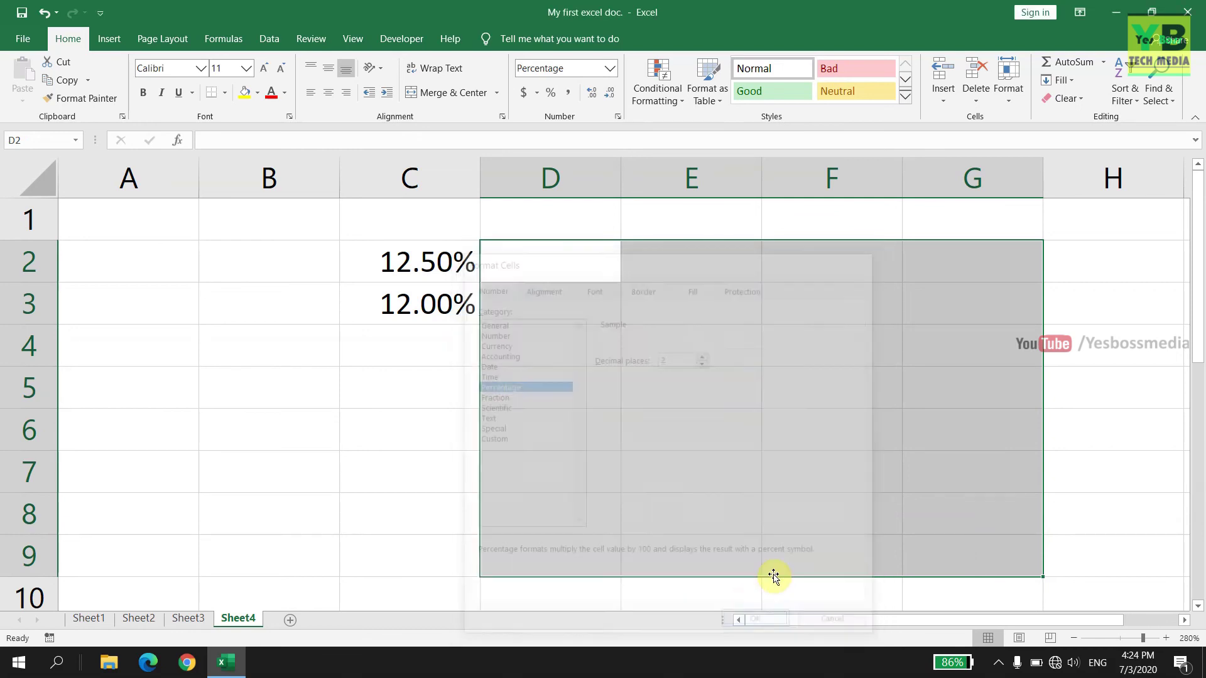
Fill E5, E6 and E7 with 2, 3 and 4, shown as 2.00%, 3.00% and 4.00%.
click(750, 385)
text(2)
key(Return)
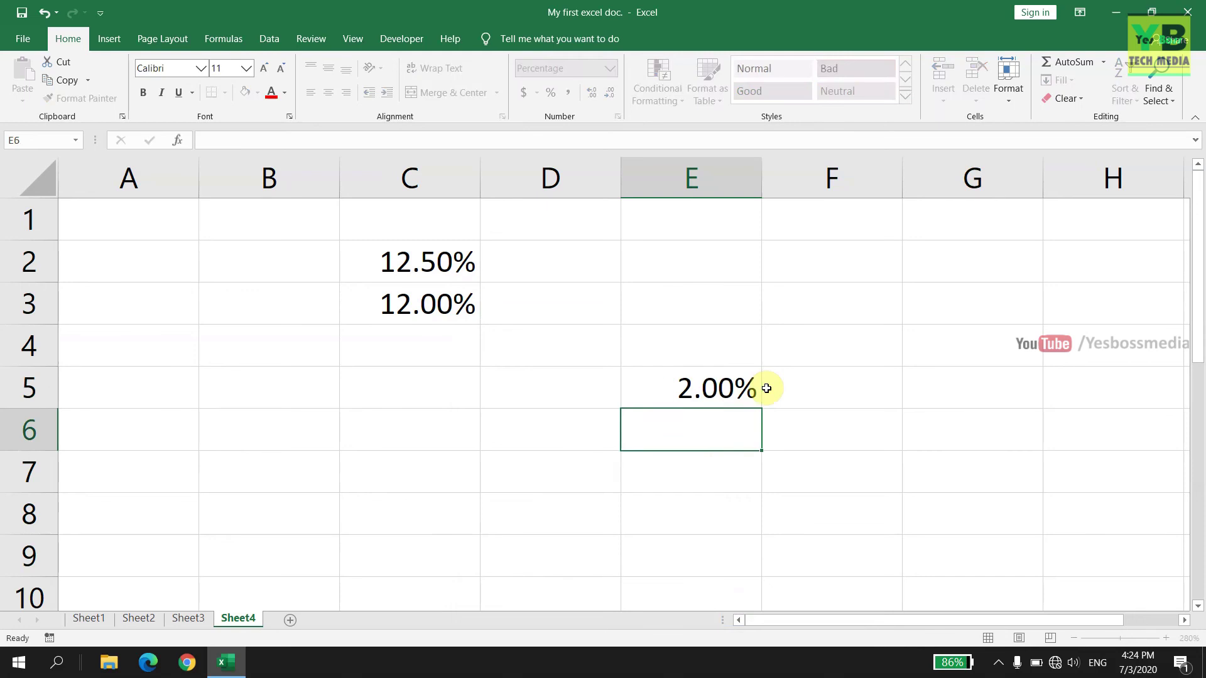
text(3)
key(Return)
text(4)
key(Return)
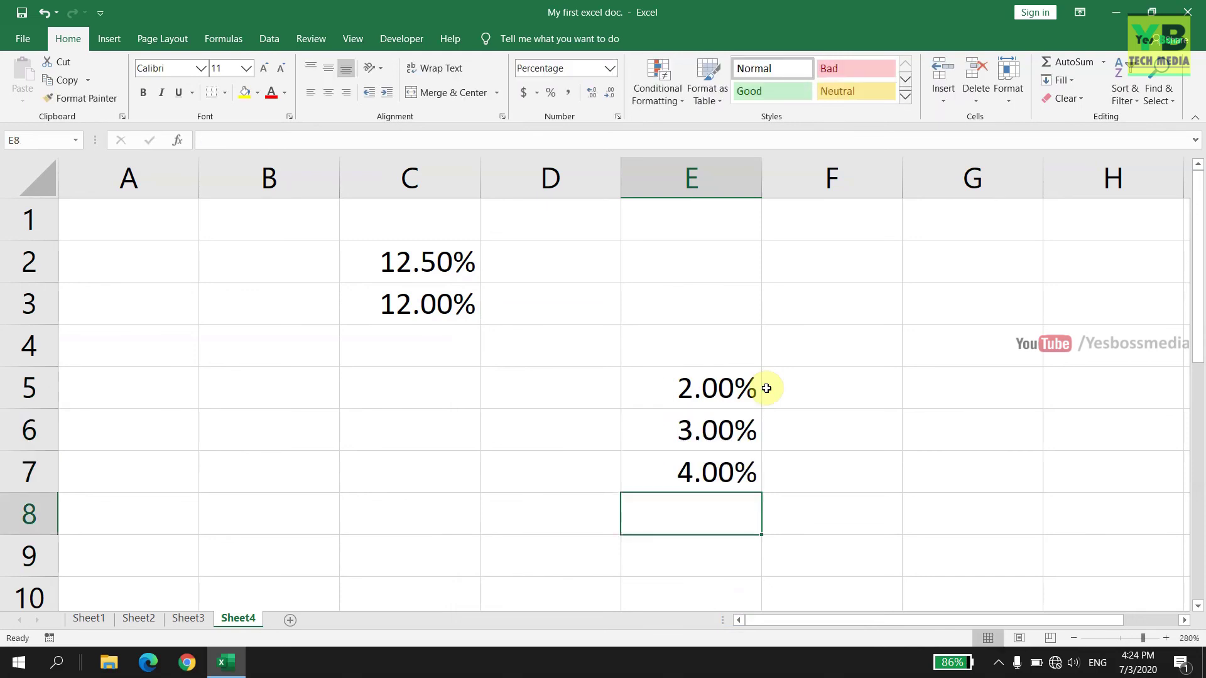
Give C2 the Fraction format 'Up to one digit (1/4)'.
right_click(399, 258)
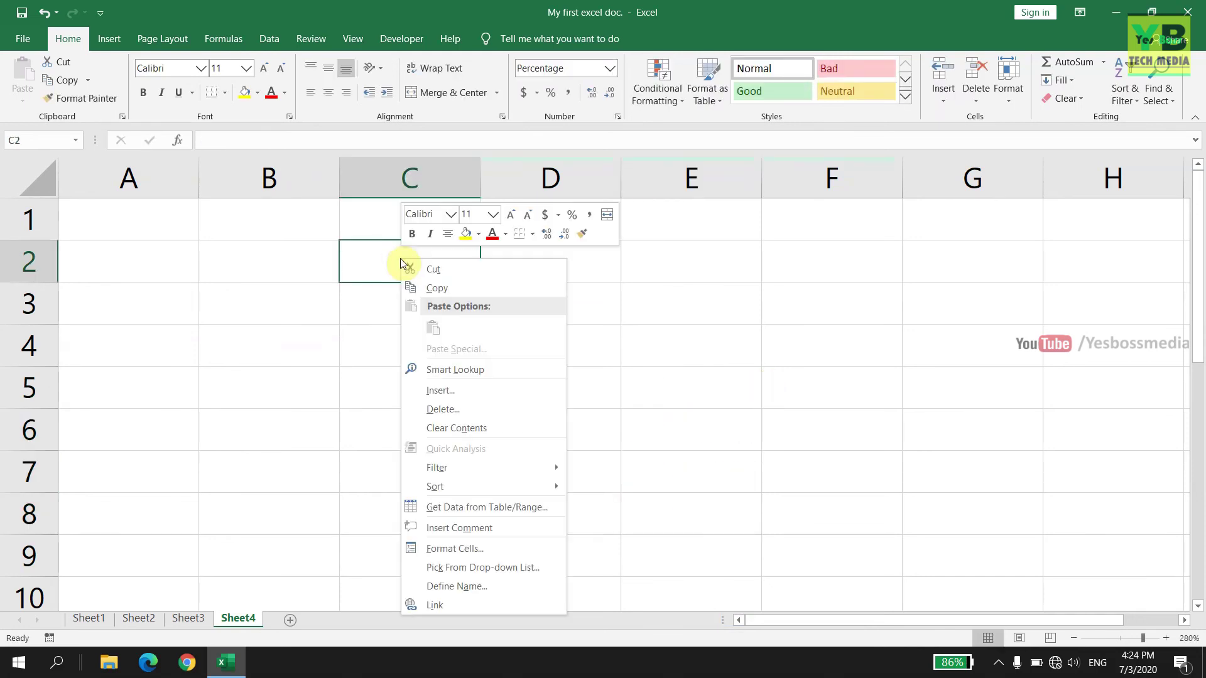
click(468, 548)
click(294, 396)
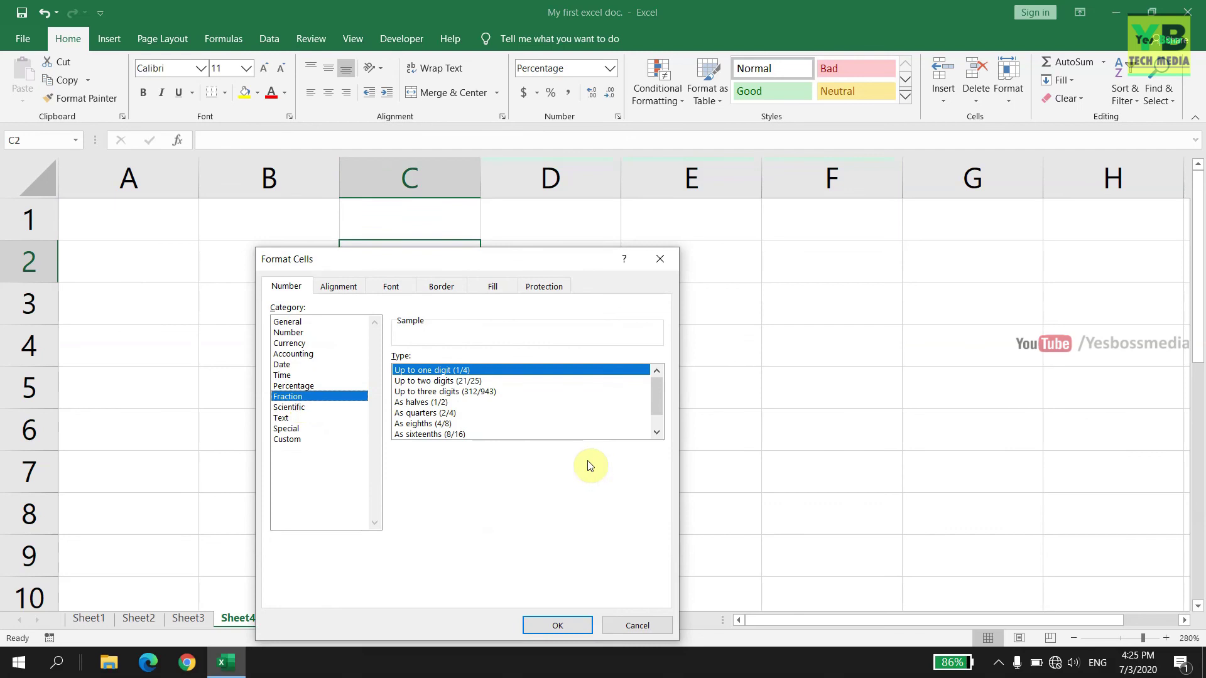
drag(500, 258, 851, 242)
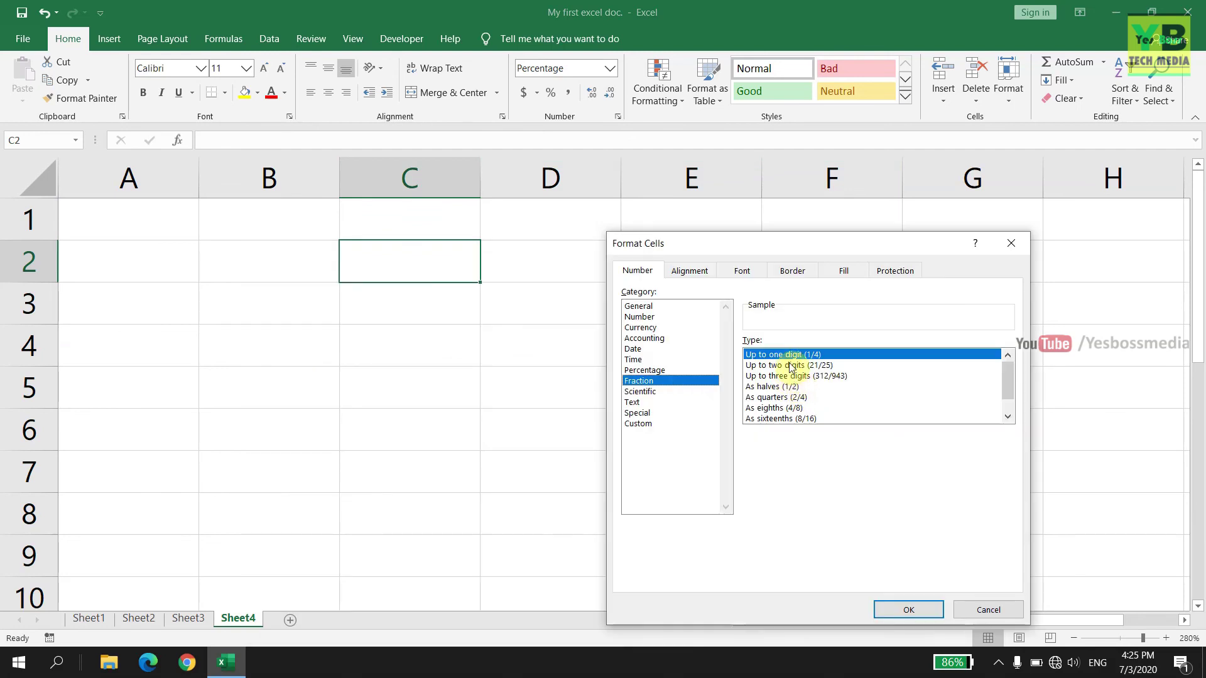
click(1008, 416)
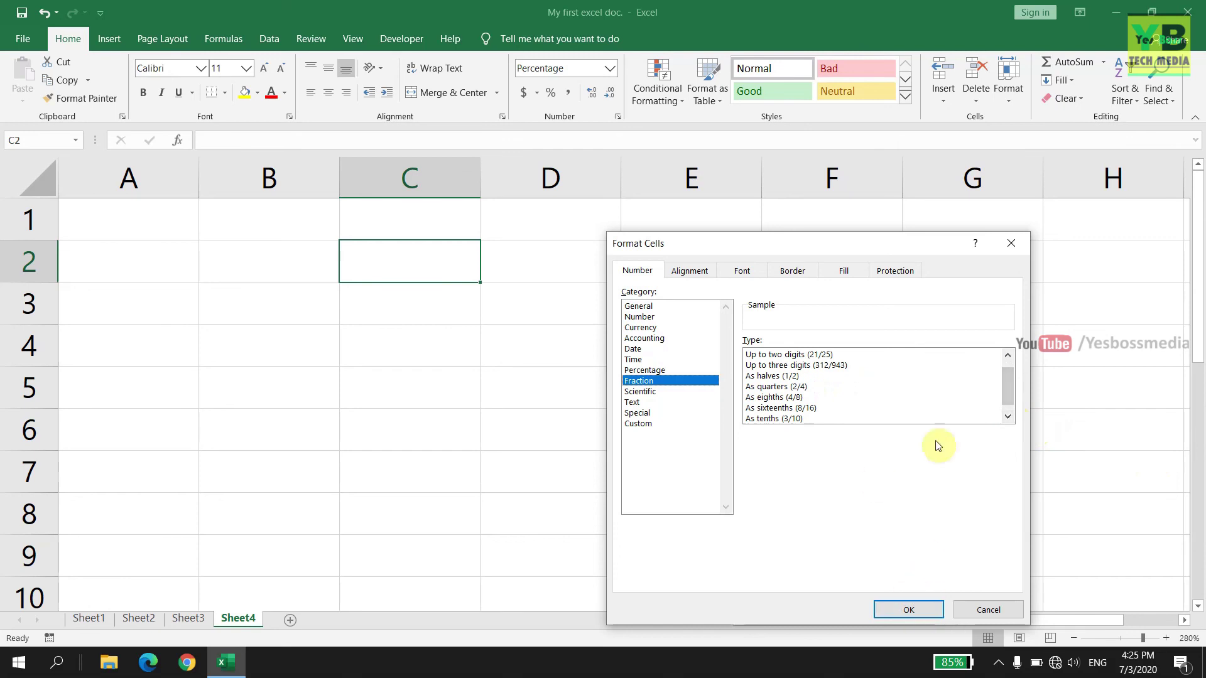
click(1008, 355)
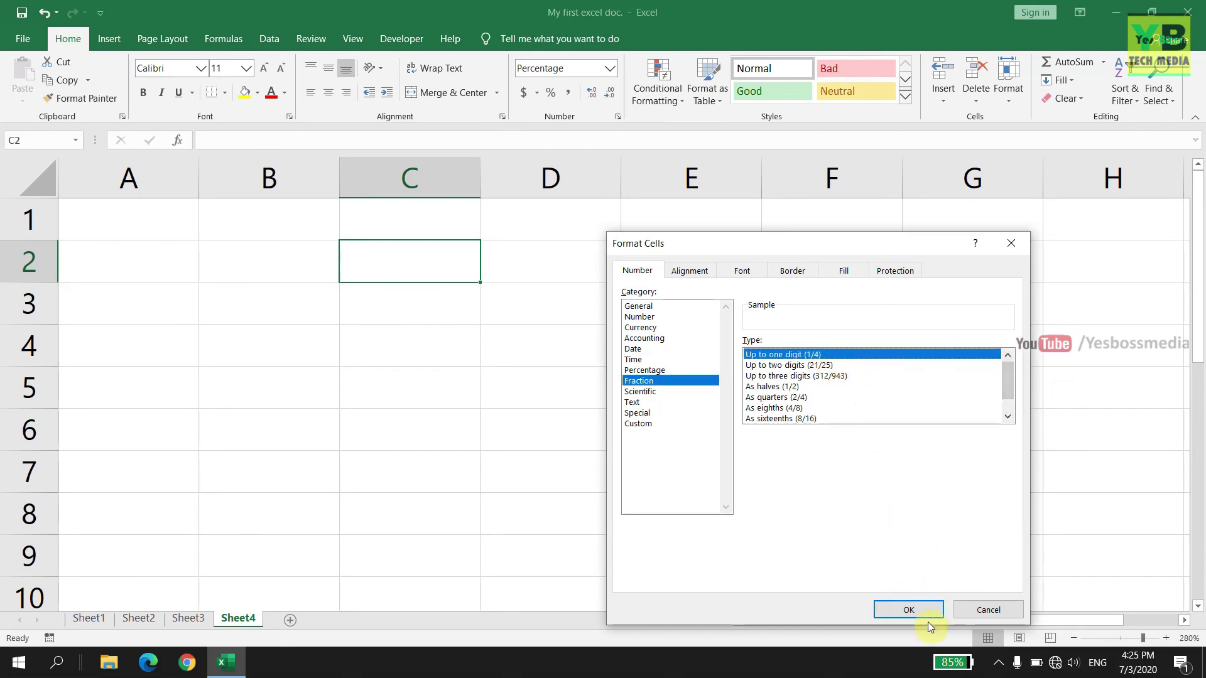
click(908, 610)
key(Return)
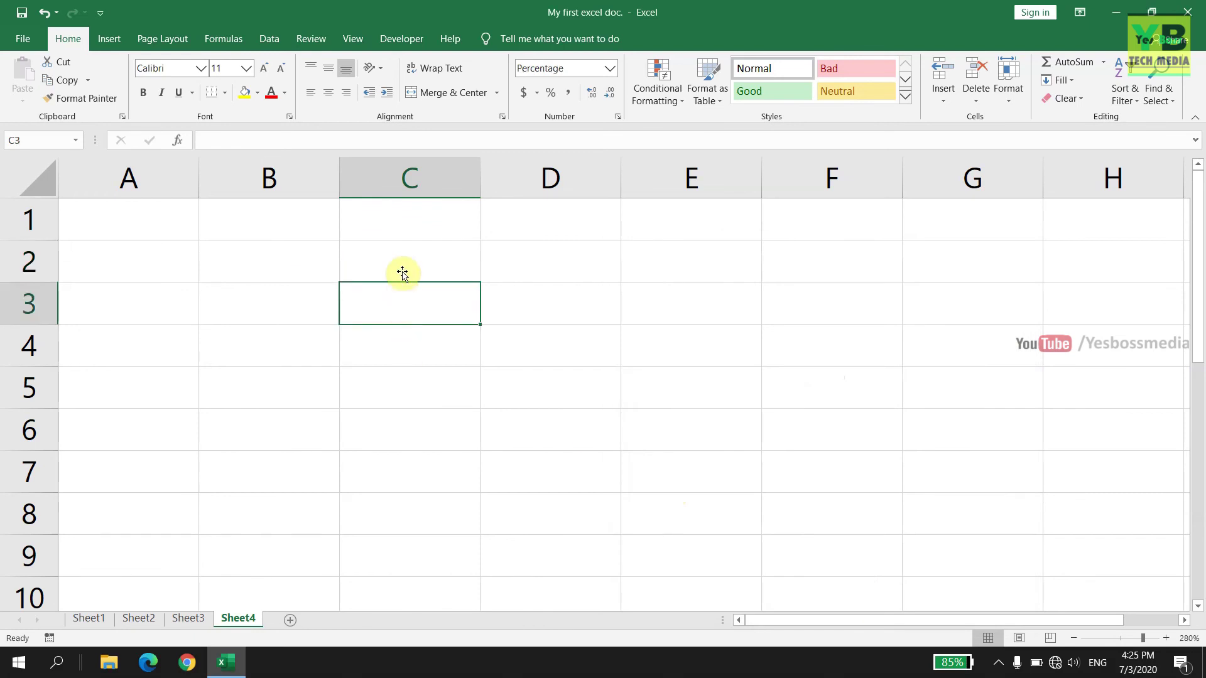
click(401, 266)
Enter 1/4, then 1.4, then 1.5 in C2 and check the fraction display.
text(1/)
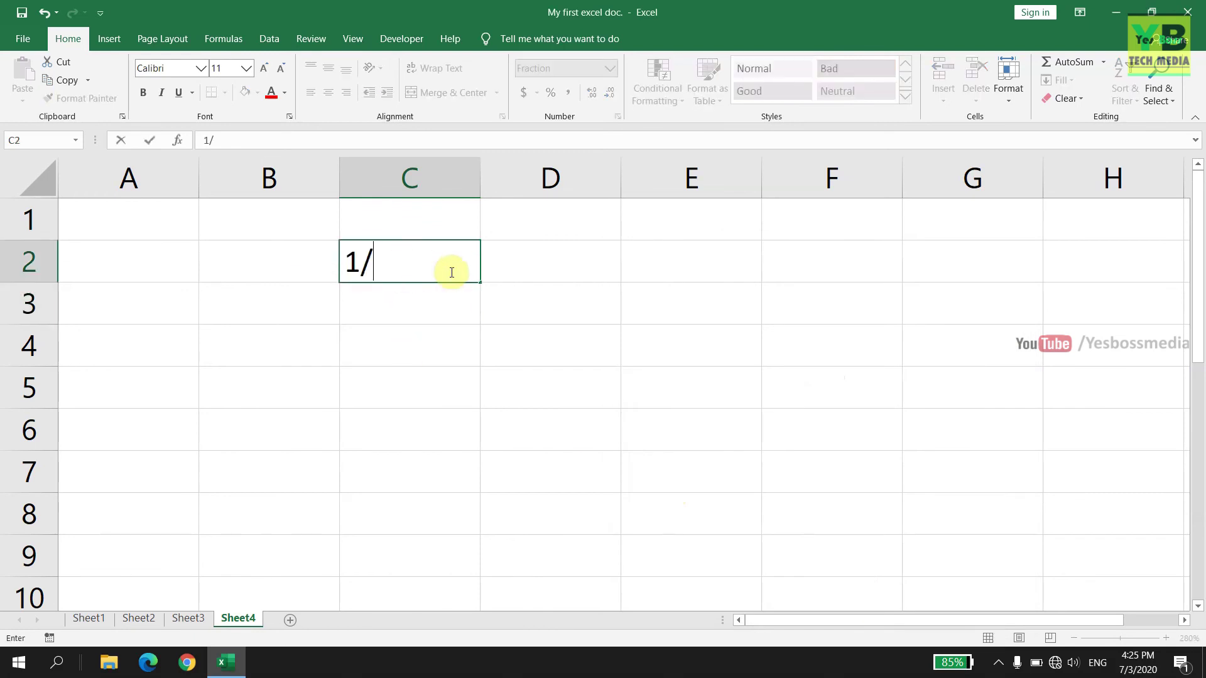
text(4)
key(Return)
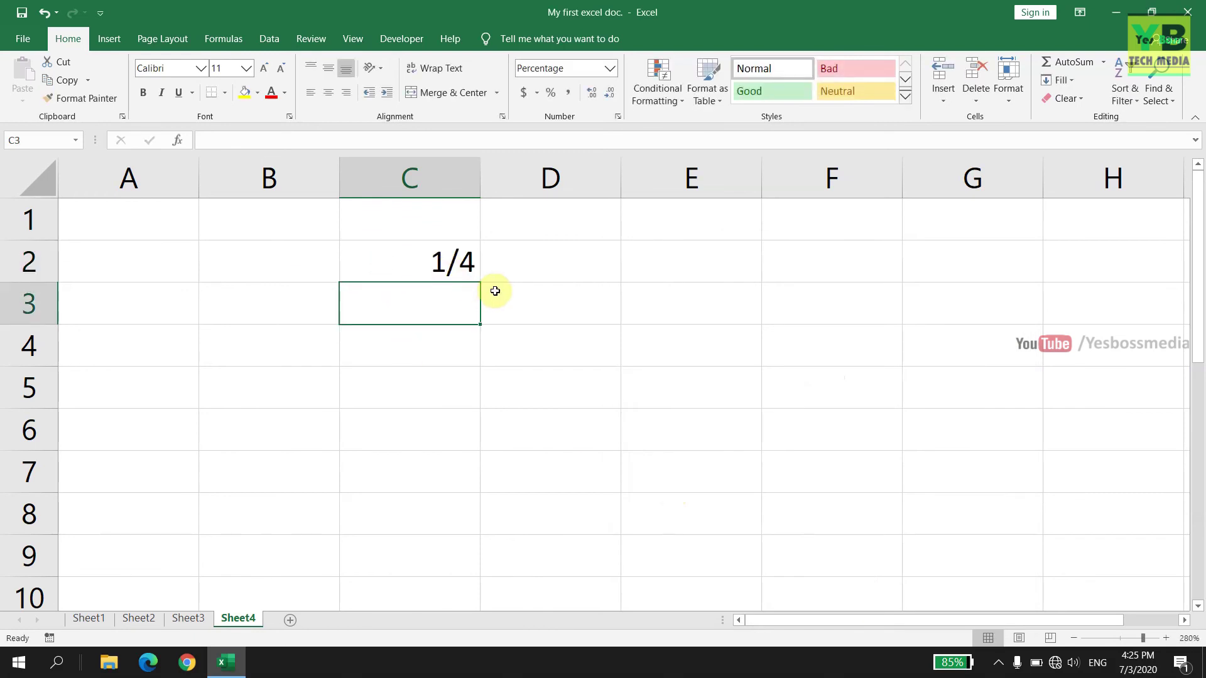
click(458, 261)
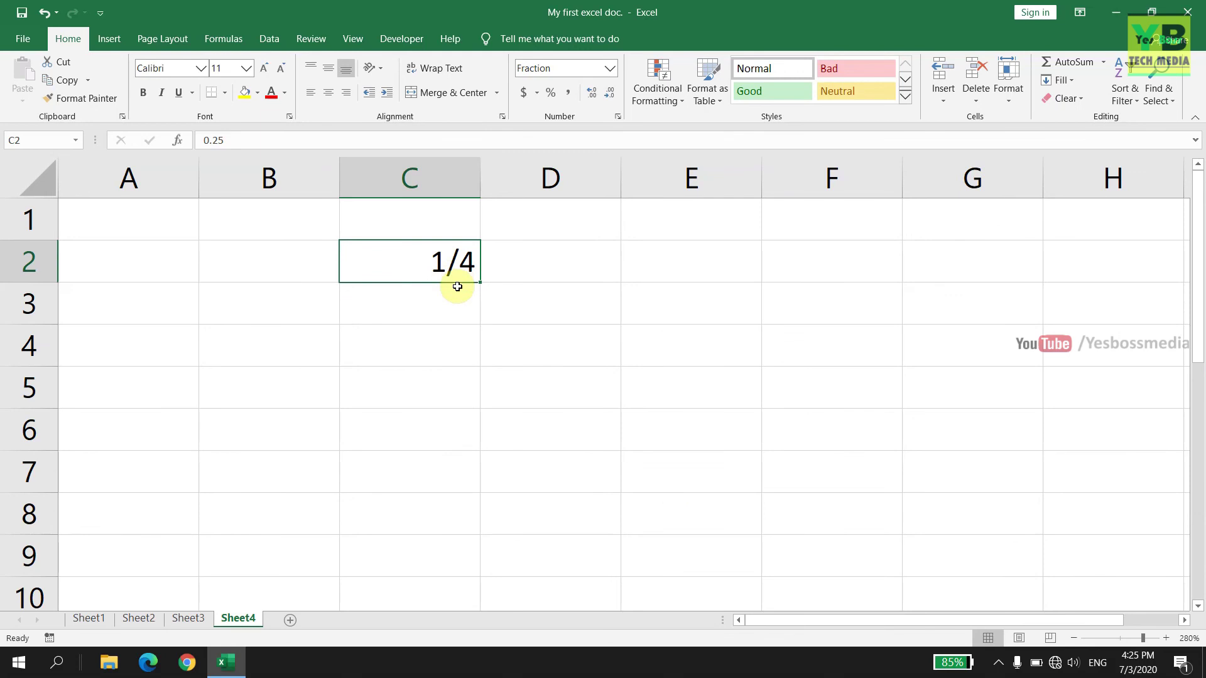
text(1.4)
key(Return)
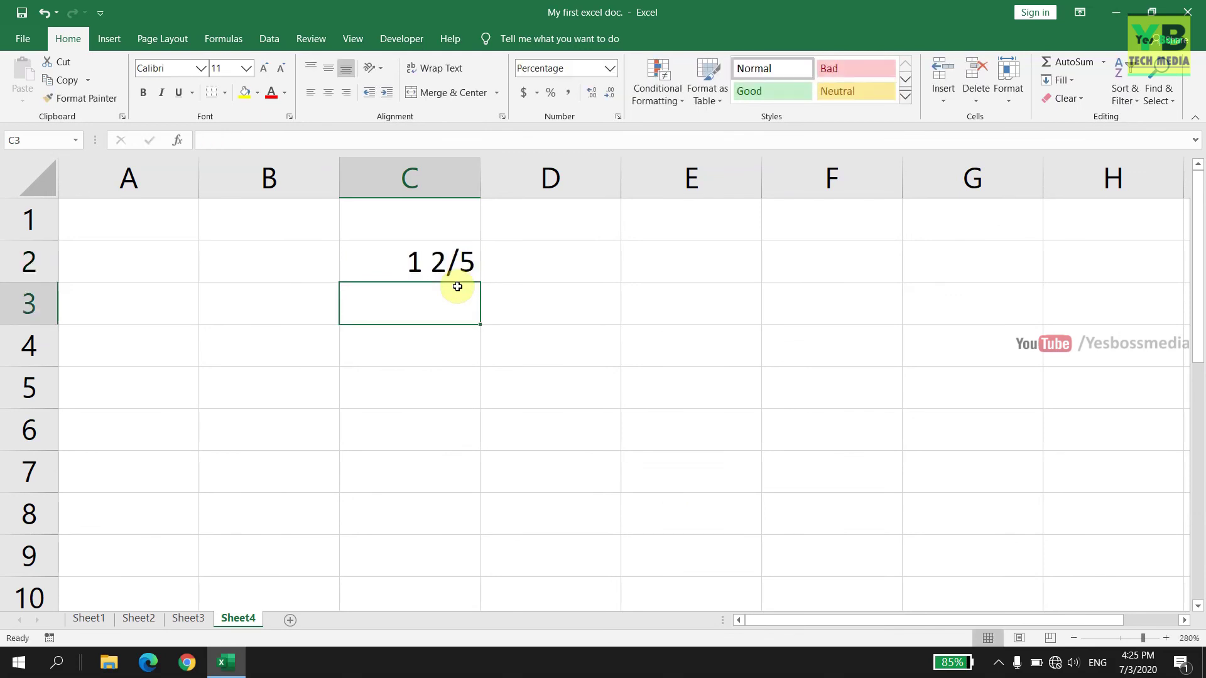
click(412, 264)
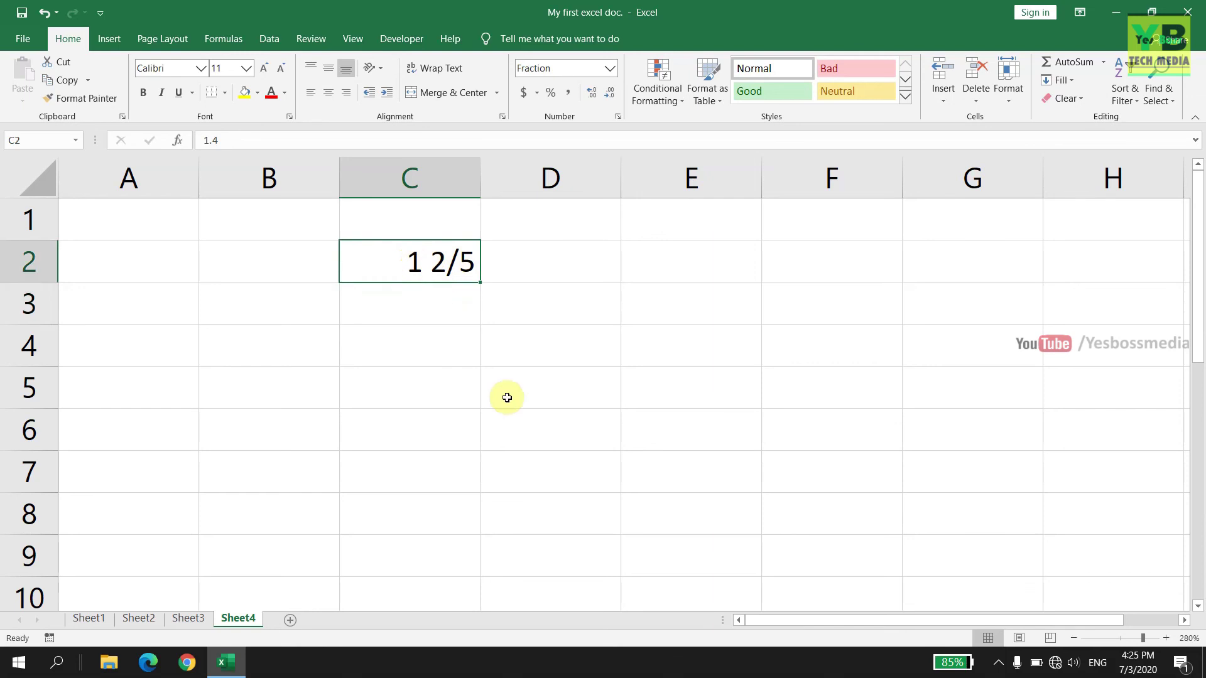
text(1.5)
key(Return)
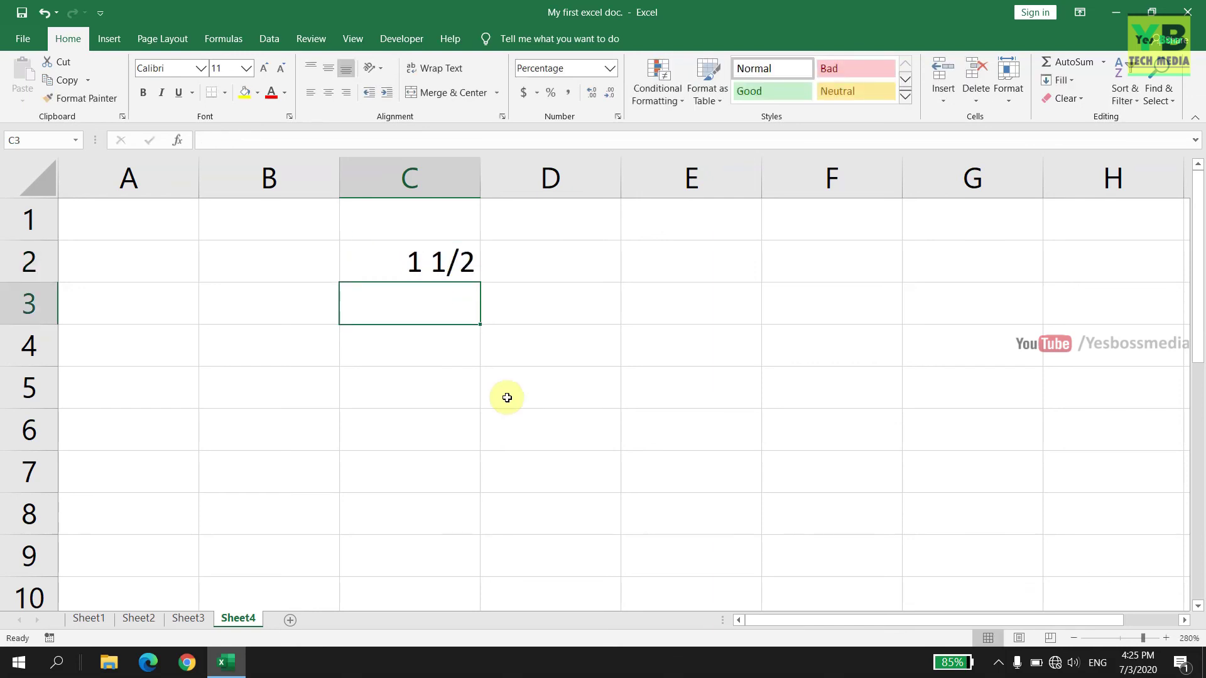
Enter 2.5 (shown as 2 1/2), then 1.75 (shown as 1 3/4) in C2.
click(450, 265)
text(2)
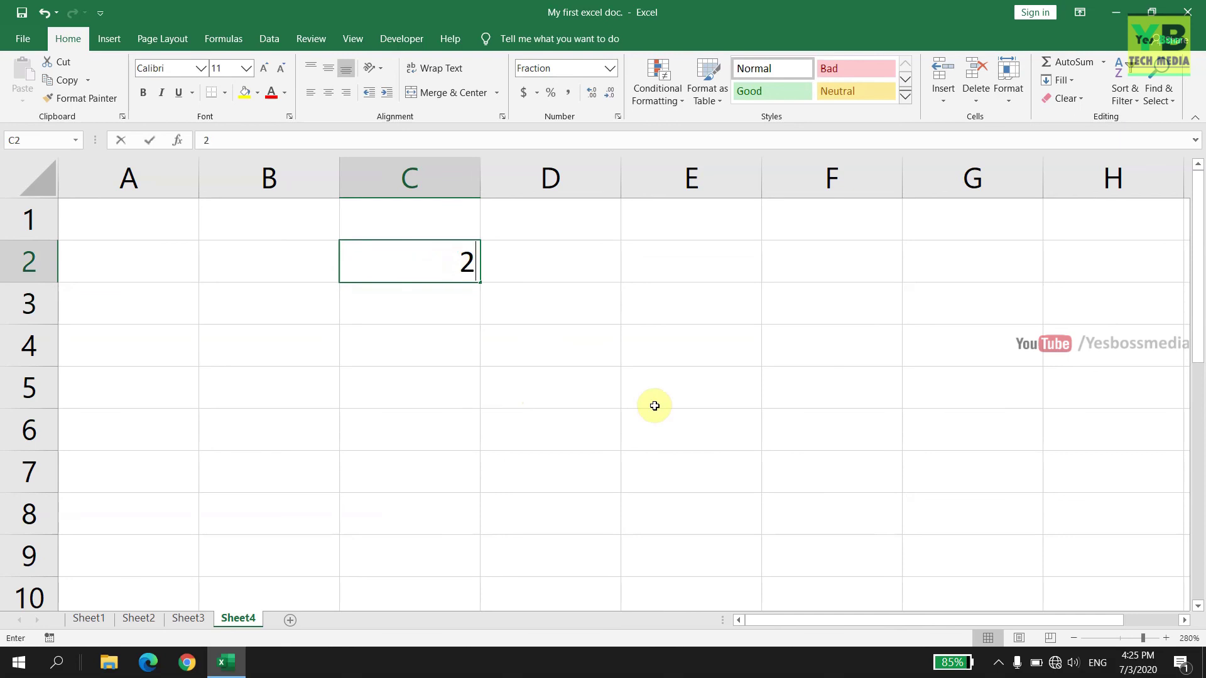
text(.)
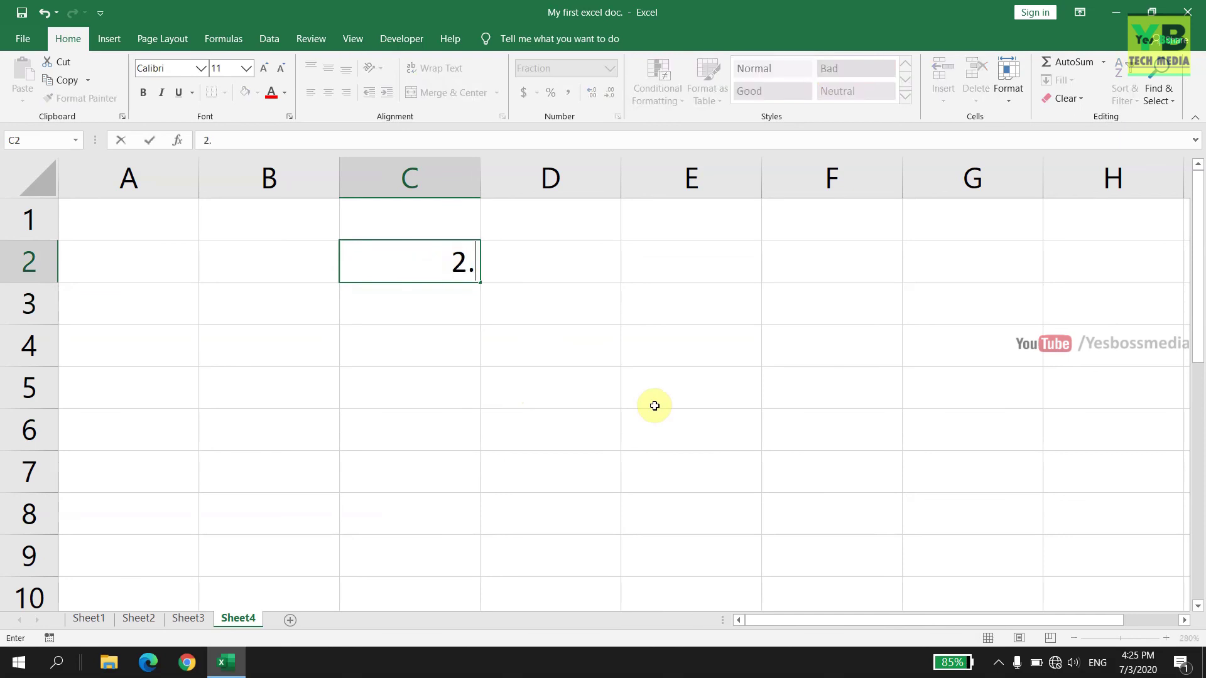
text(5)
key(Return)
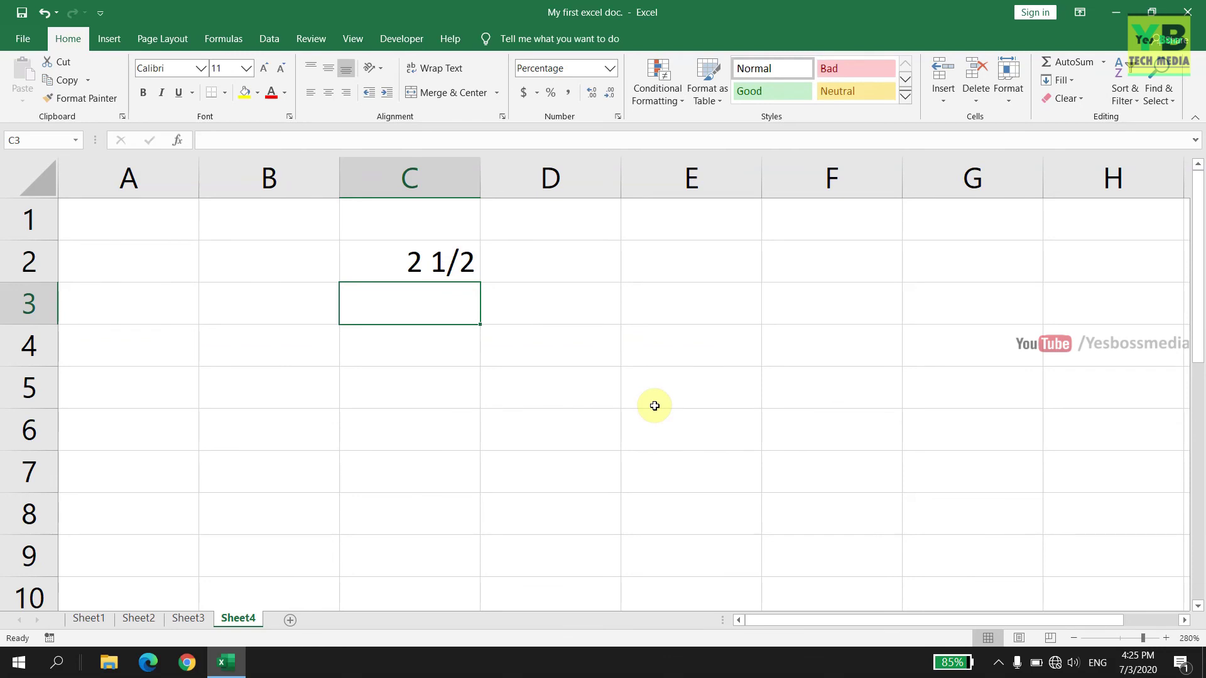
click(462, 267)
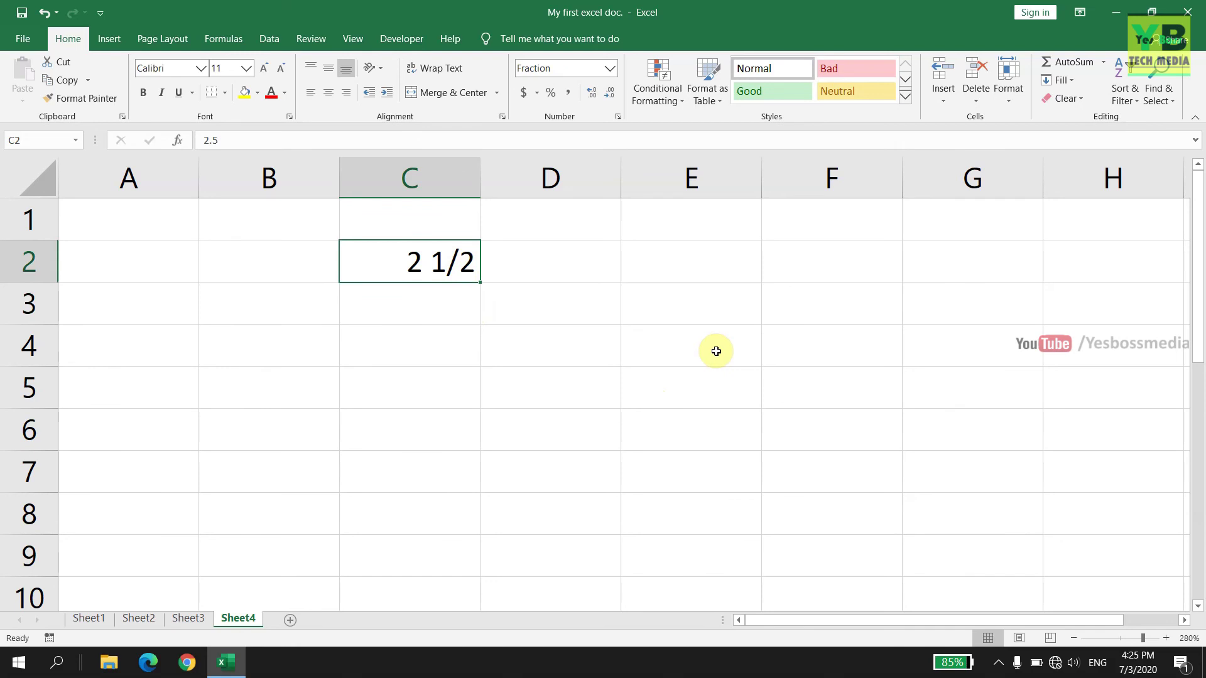
text(1.75)
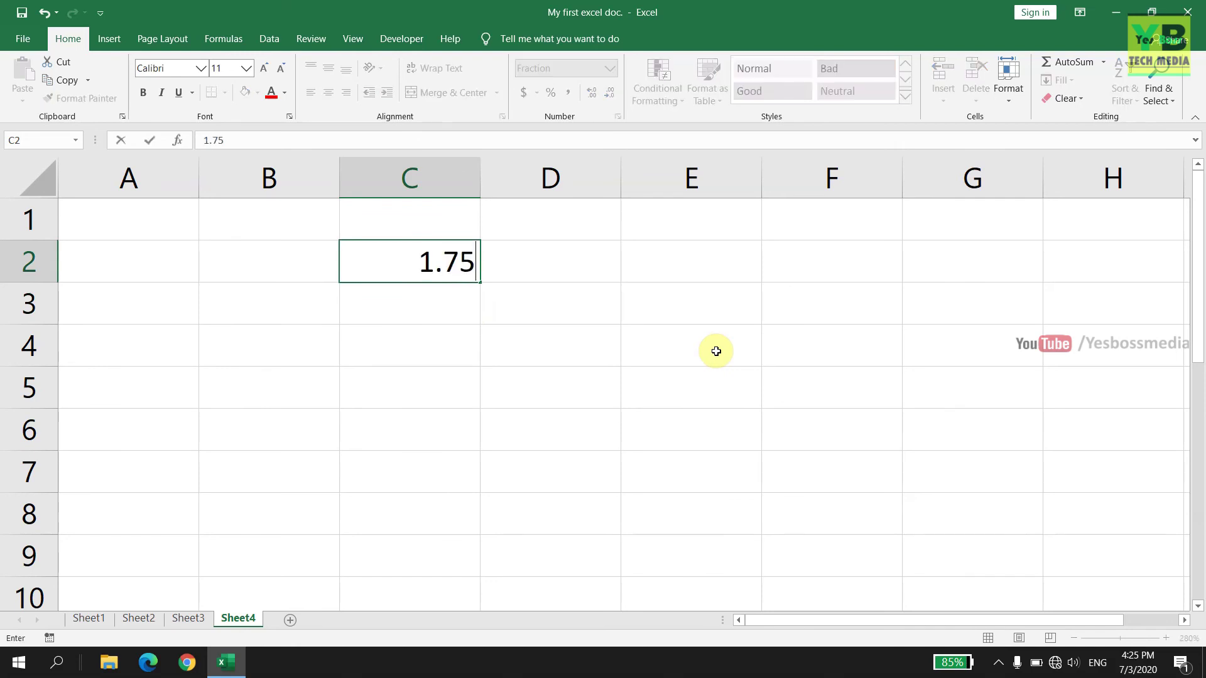
key(Return)
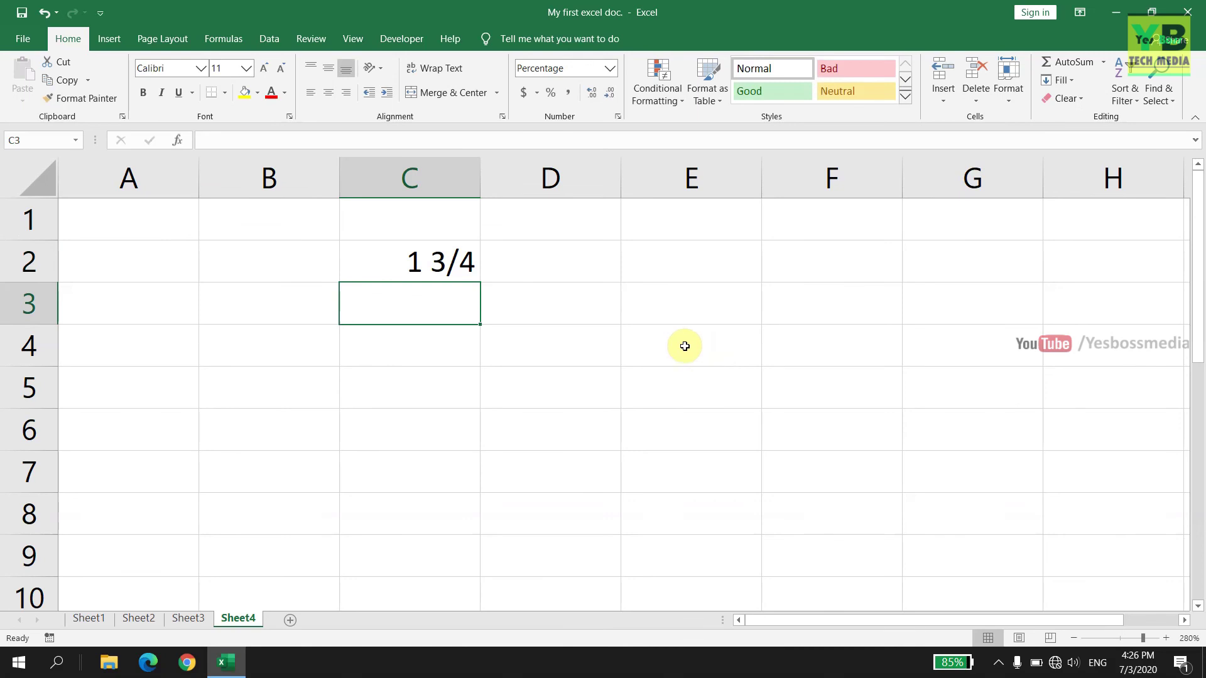
click(461, 269)
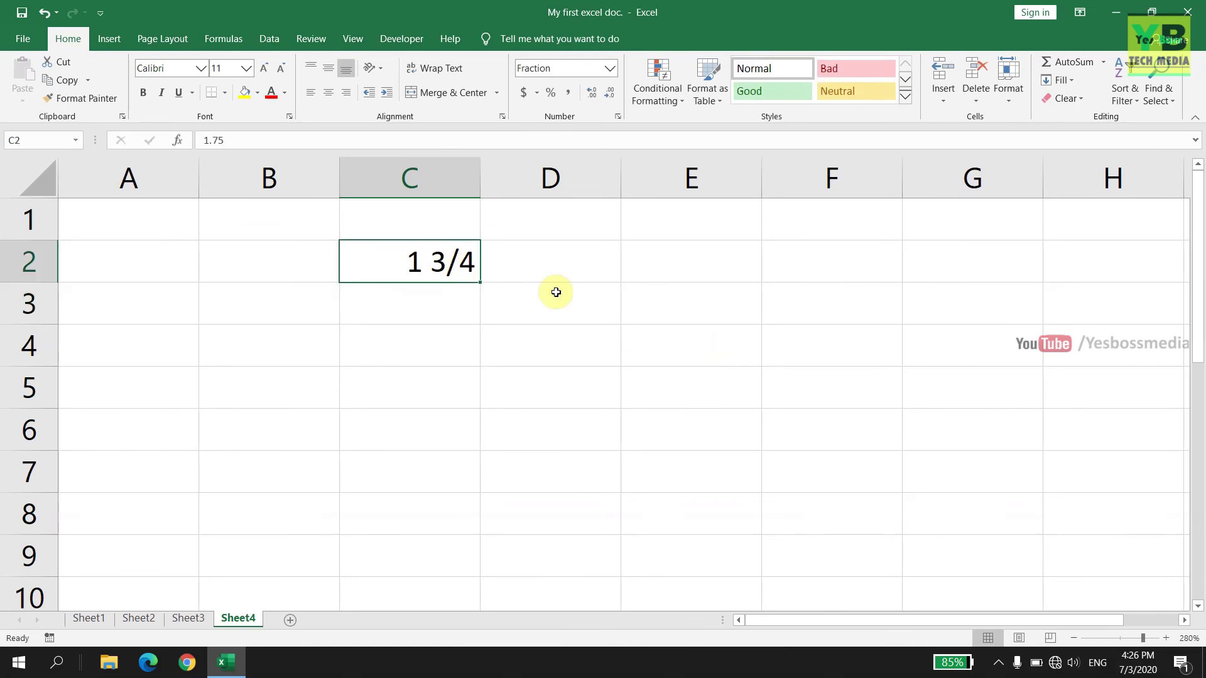
Clear column C's contents and give C2 the Scientific format with 2 decimals.
click(428, 177)
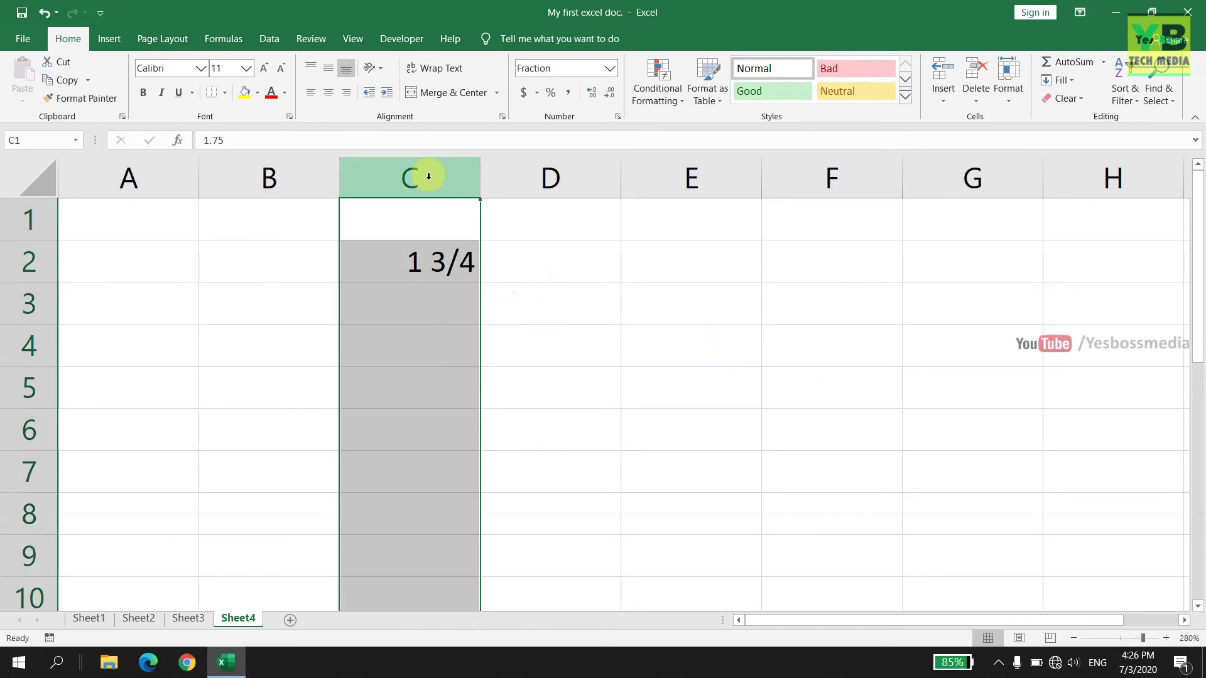
right_click(429, 176)
click(485, 326)
click(390, 262)
right_click(393, 262)
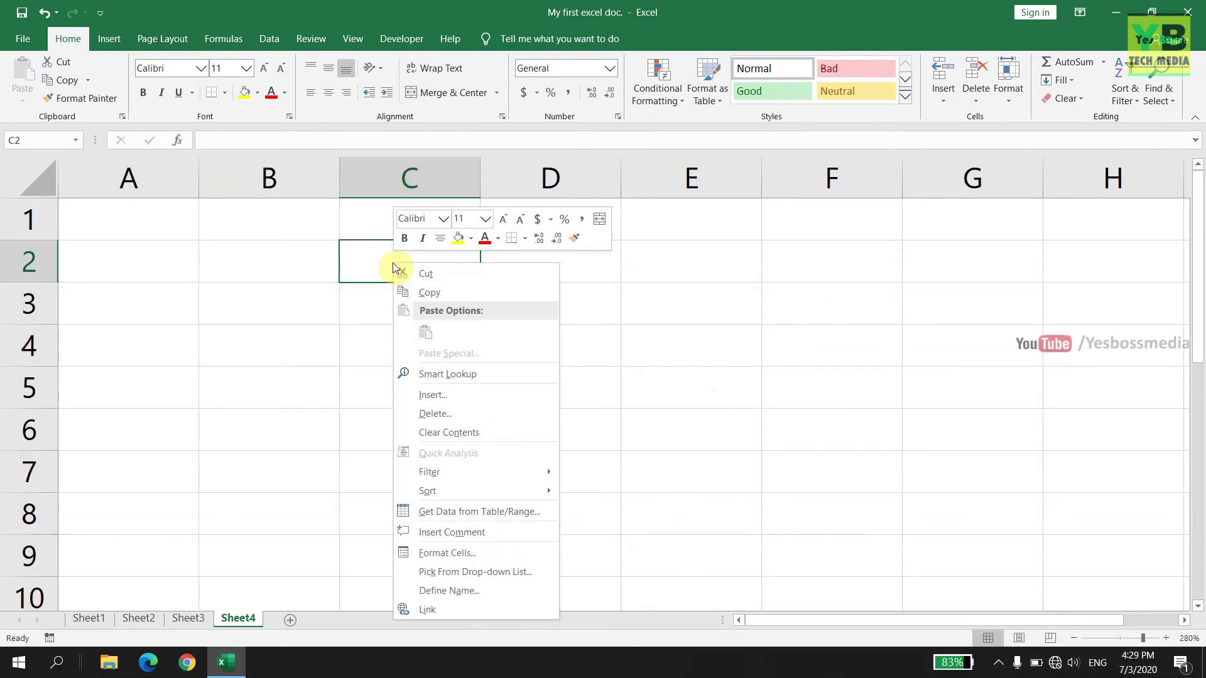
click(456, 555)
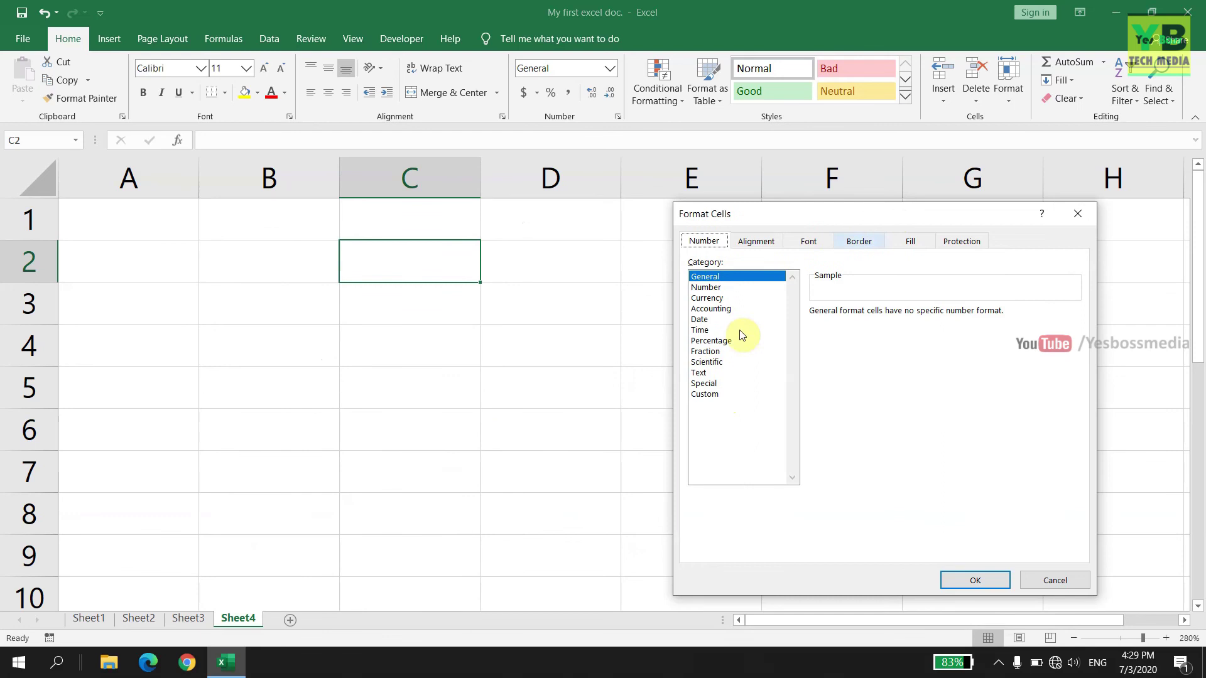
click(712, 365)
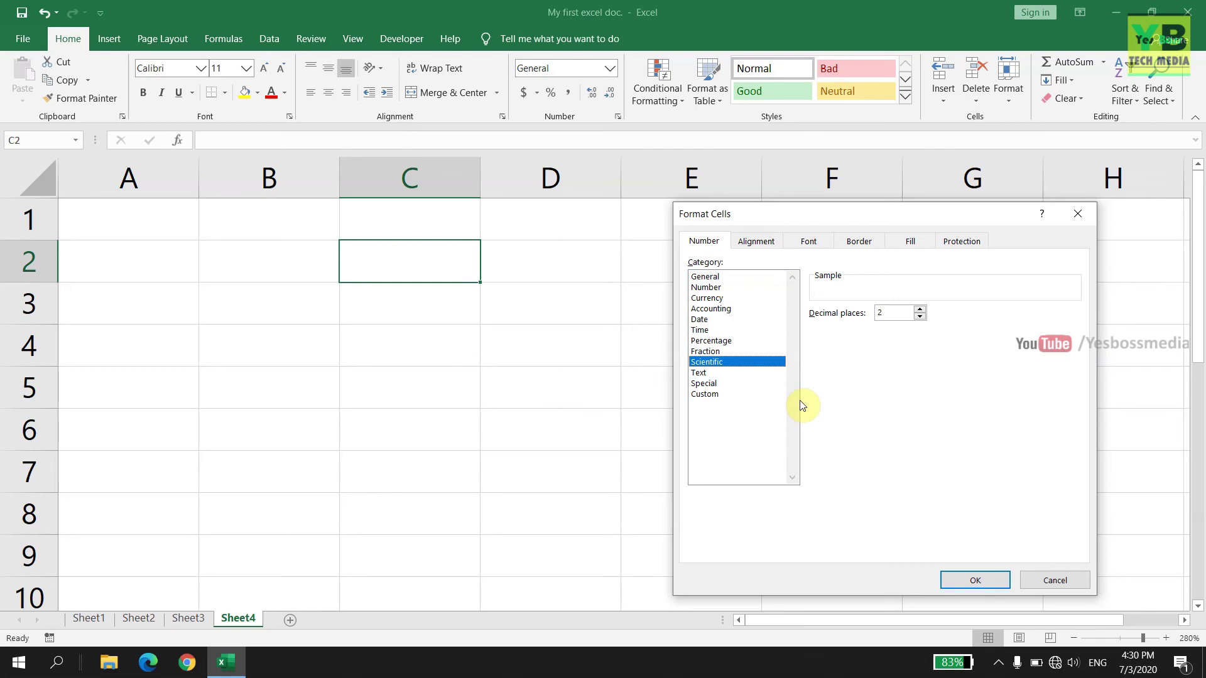
click(977, 580)
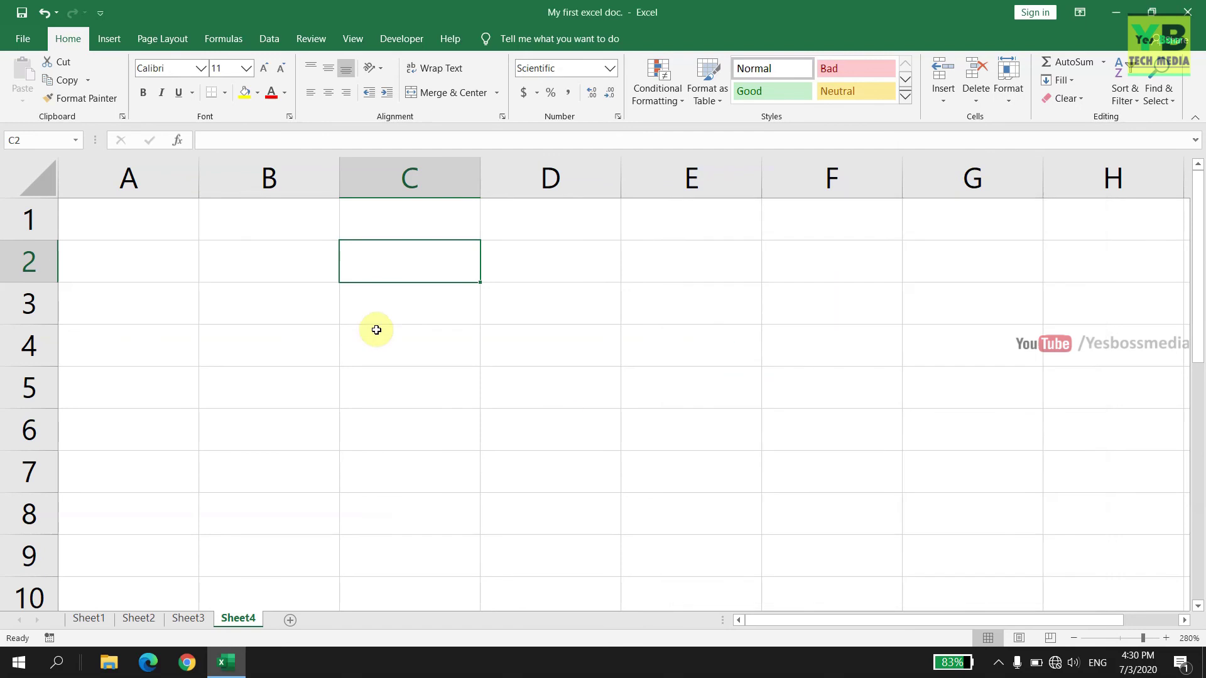
click(377, 328)
click(389, 261)
text(10)
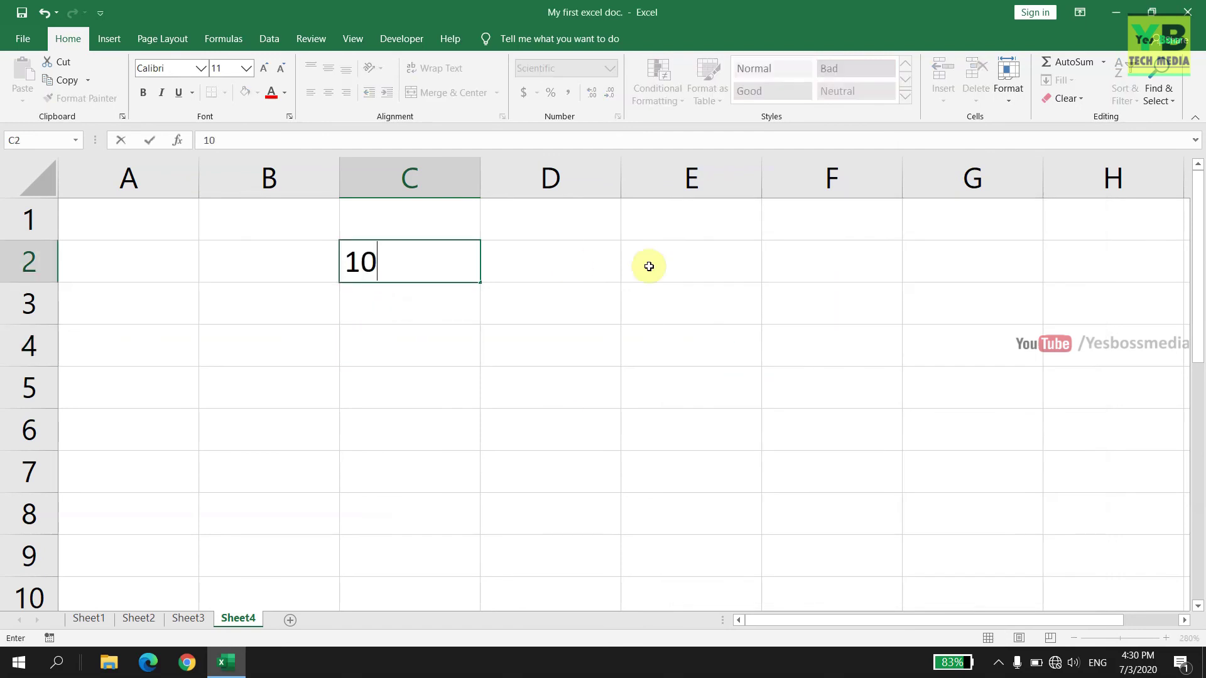
key(Return)
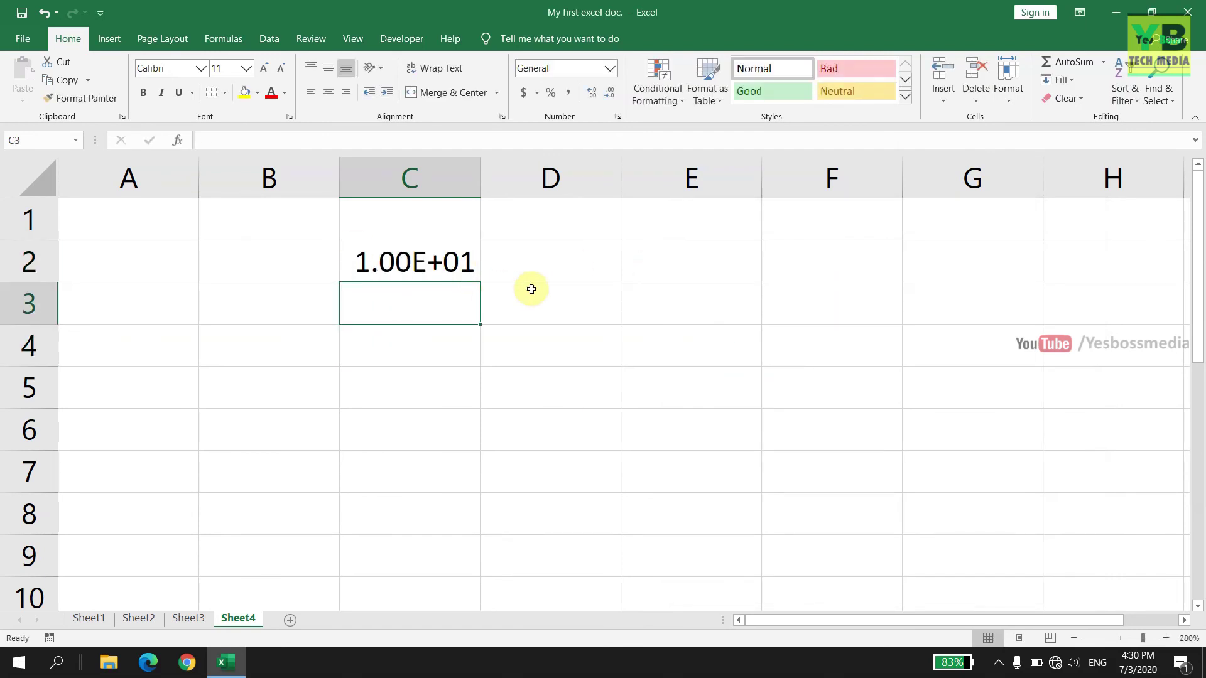
click(536, 288)
click(463, 262)
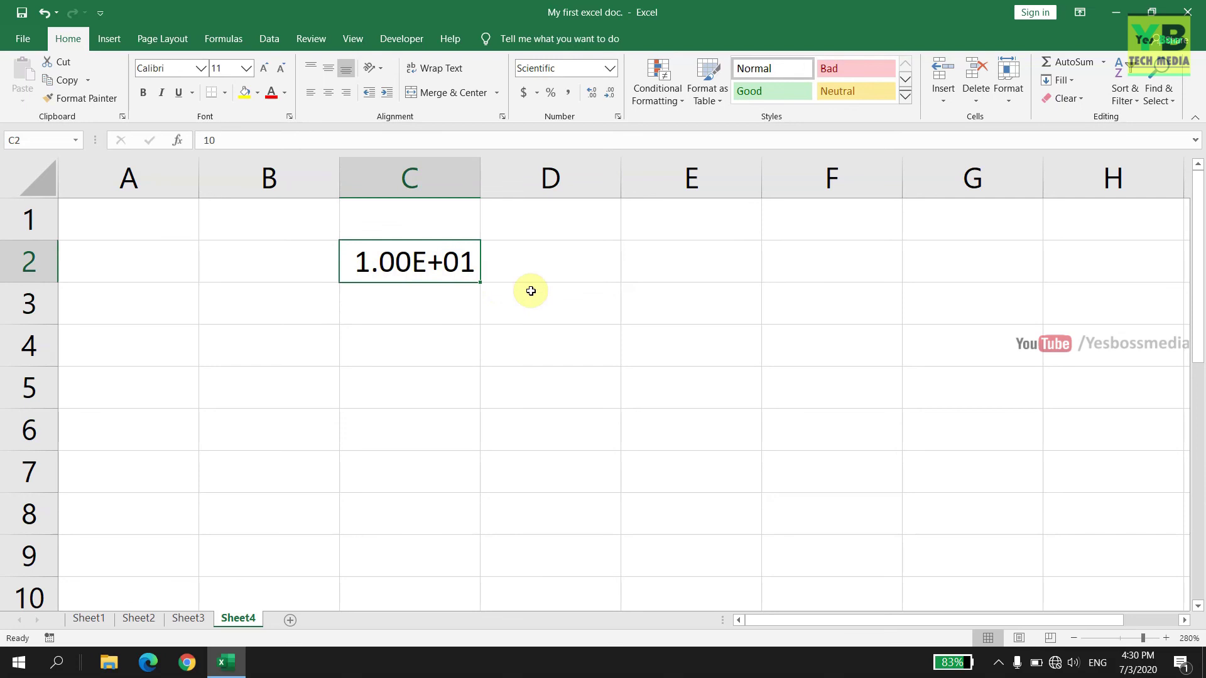
text(1.00E+0)
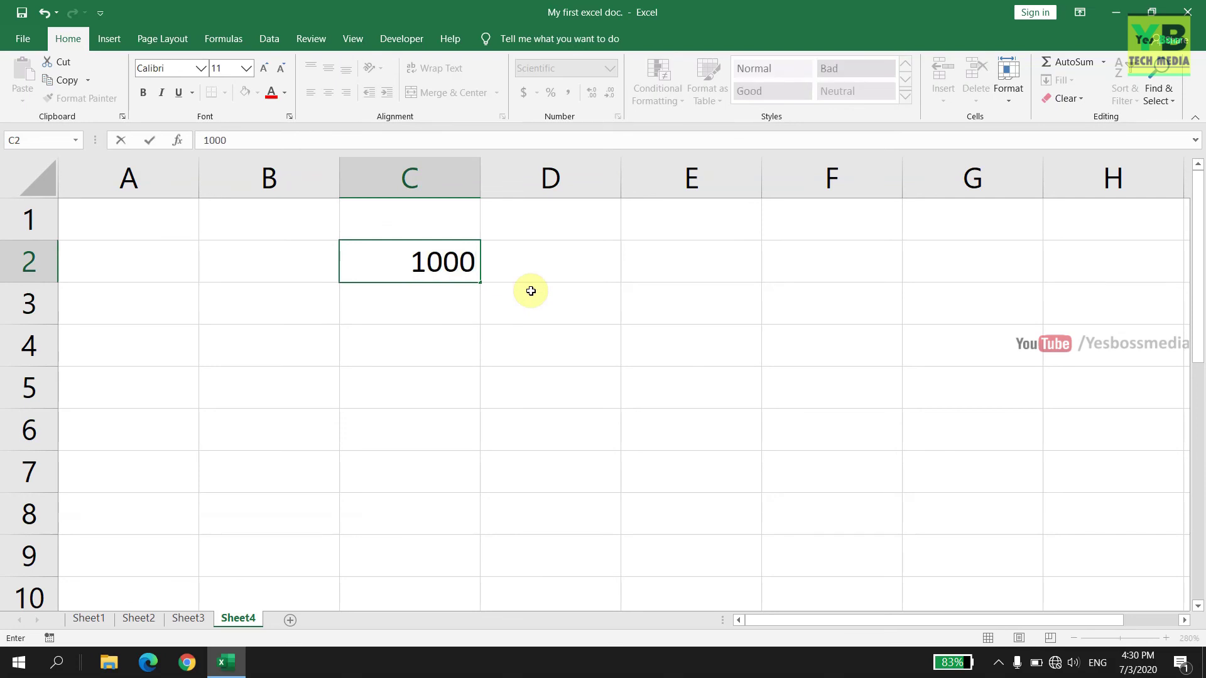
key(Return)
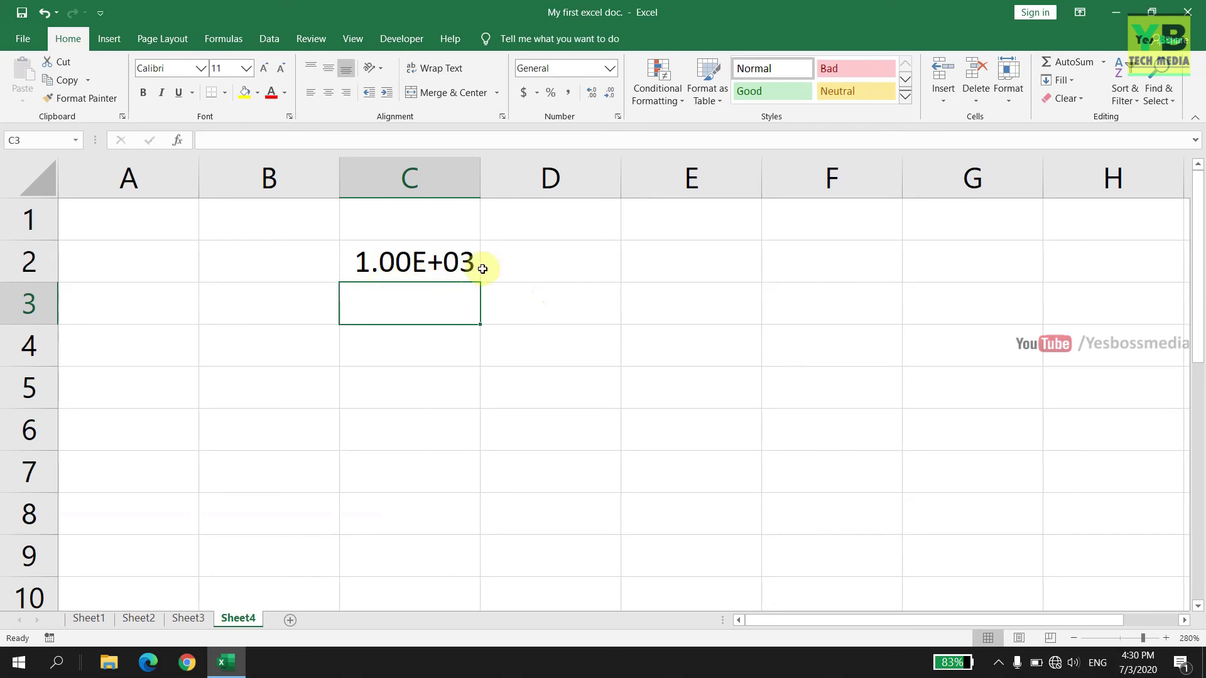
click(455, 267)
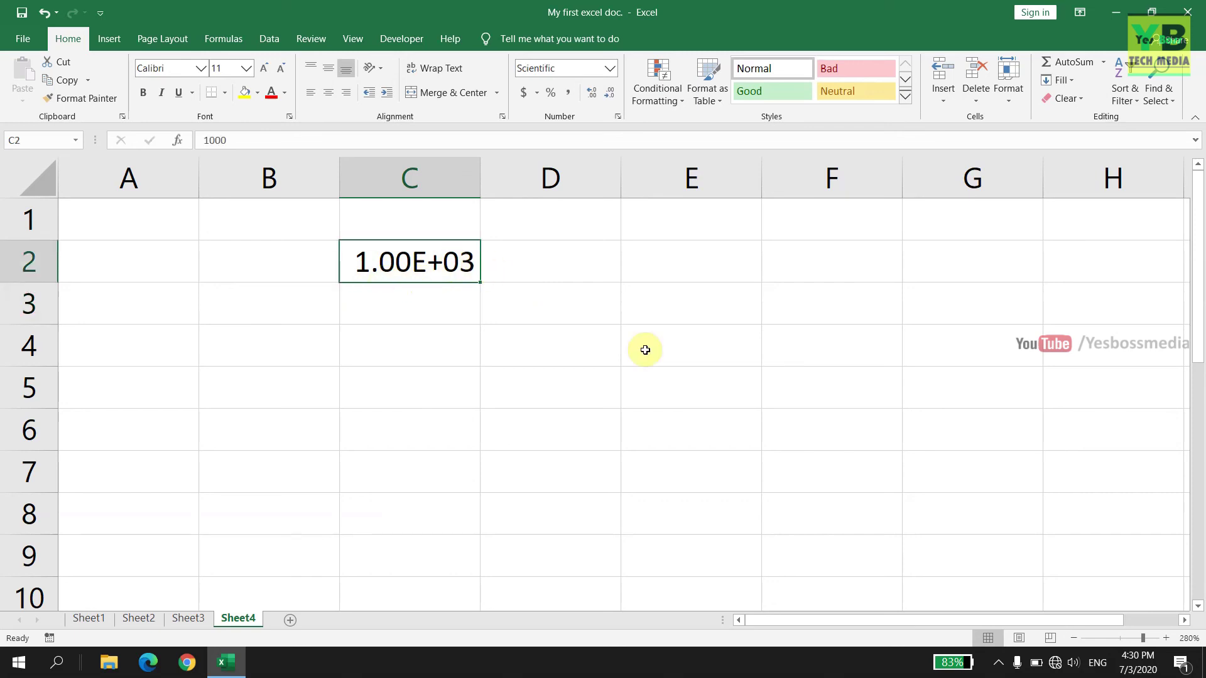
text(14)
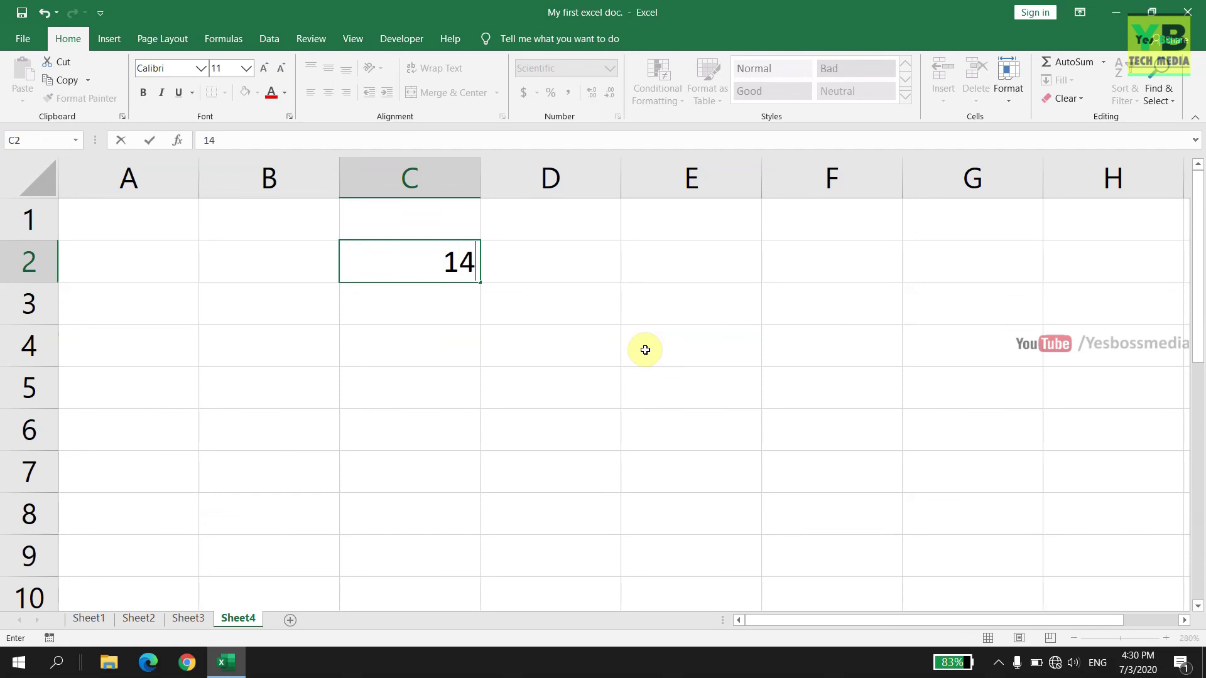
text(676700000000)
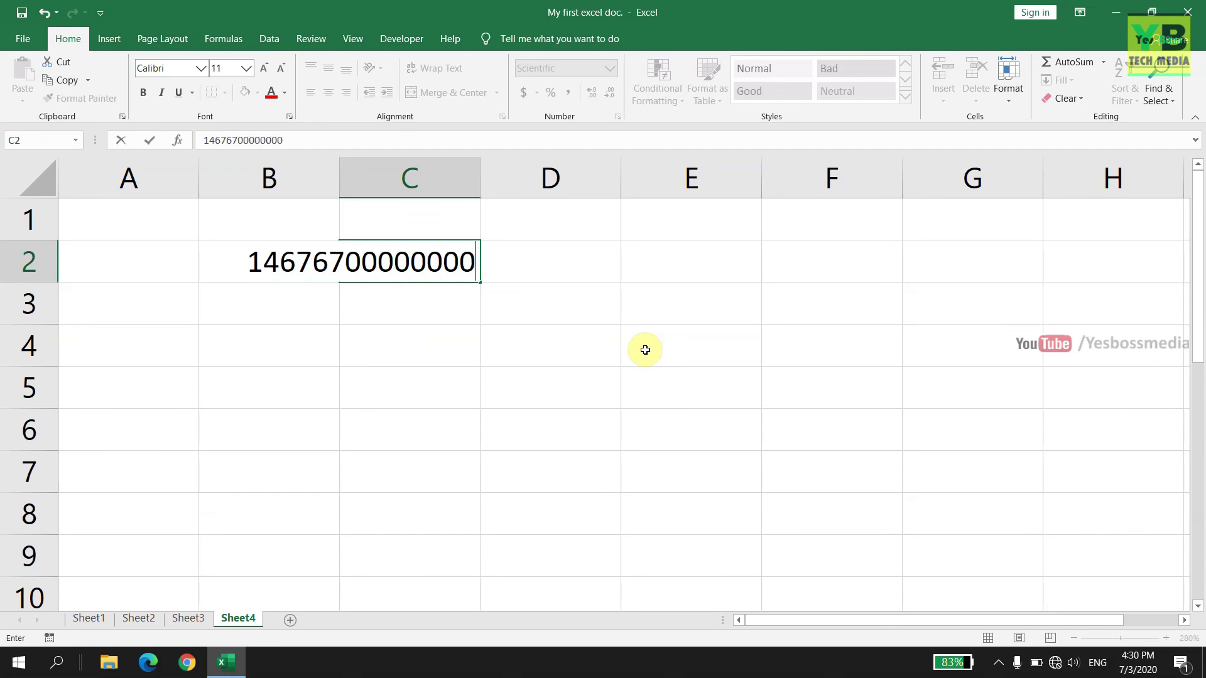
text(0)
key(Return)
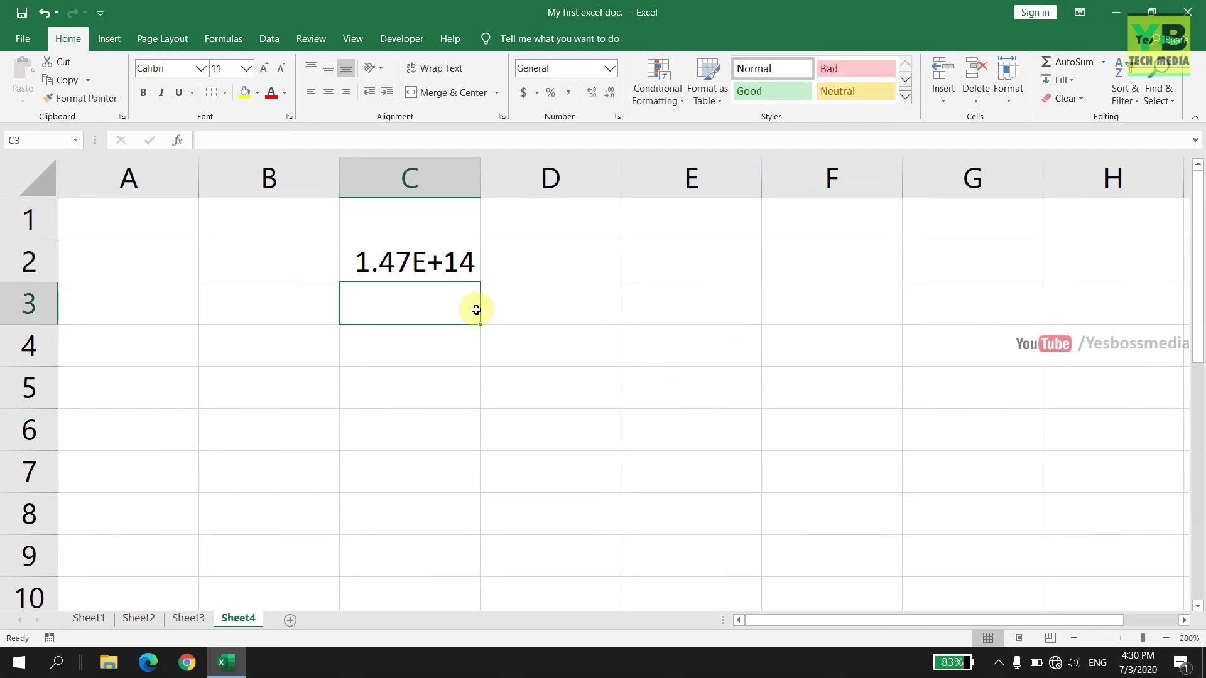
Apply the Text number format to cell C2 through Format Cells.
right_click(389, 274)
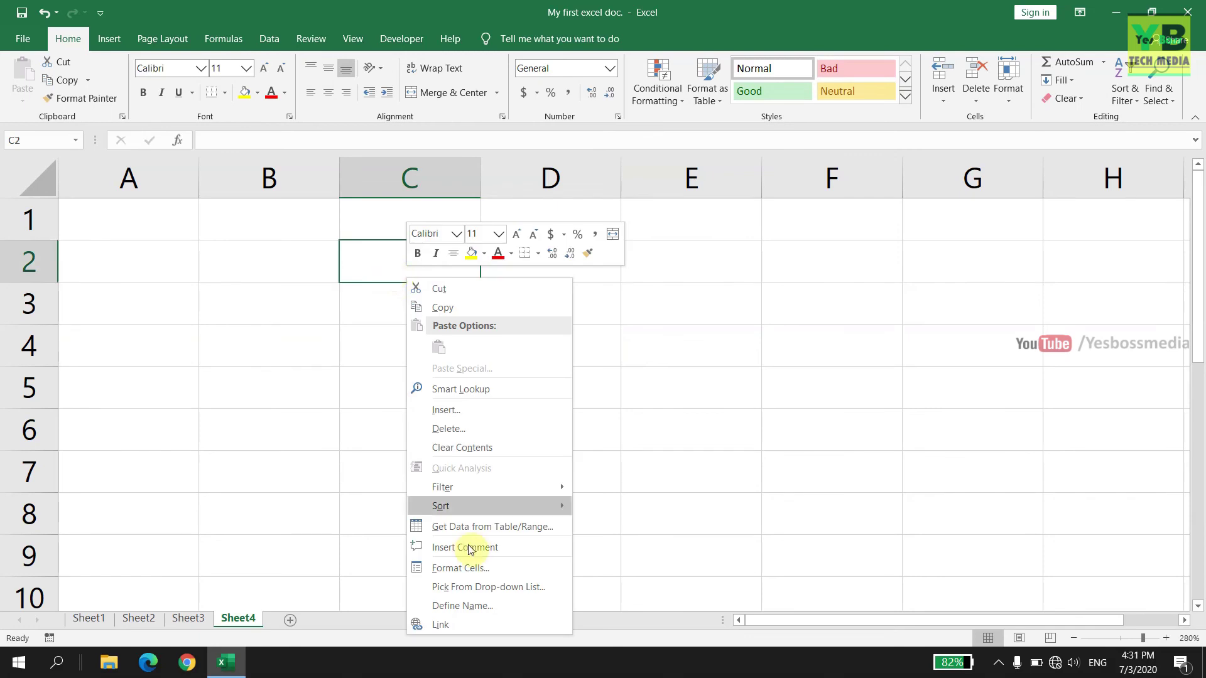
click(465, 568)
mouse_move(484, 269)
mouse_down()
mouse_move(843, 257)
mouse_move(728, 197)
mouse_up()
click(665, 405)
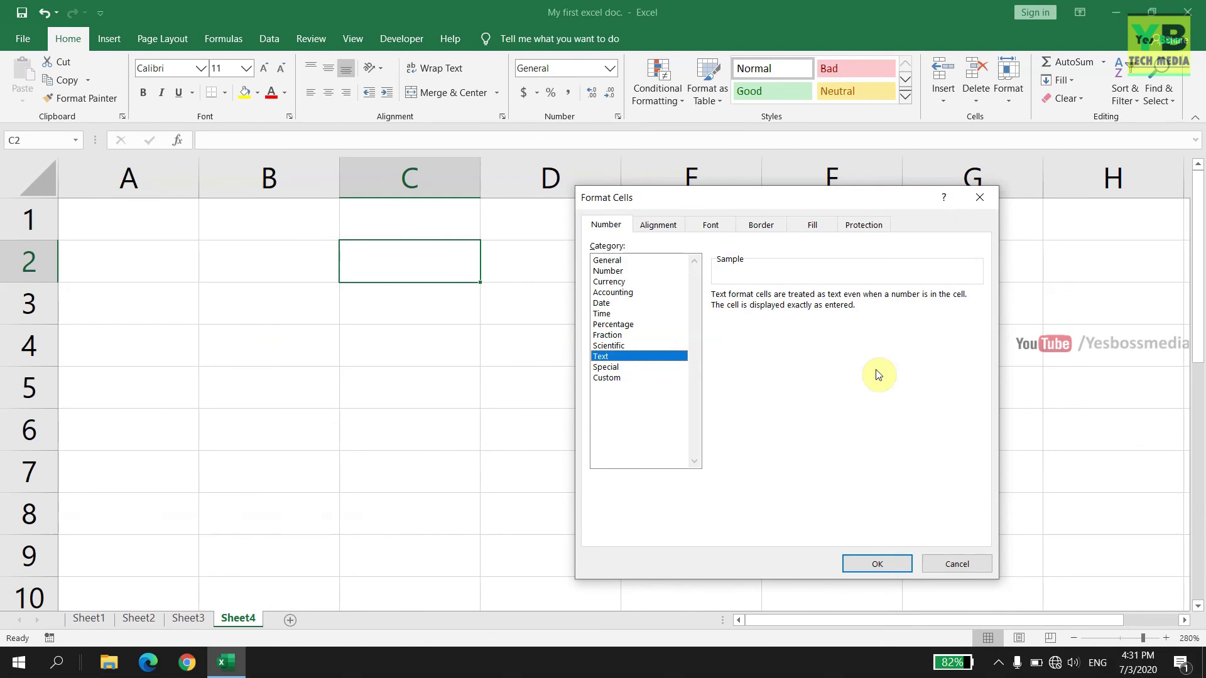
click(868, 569)
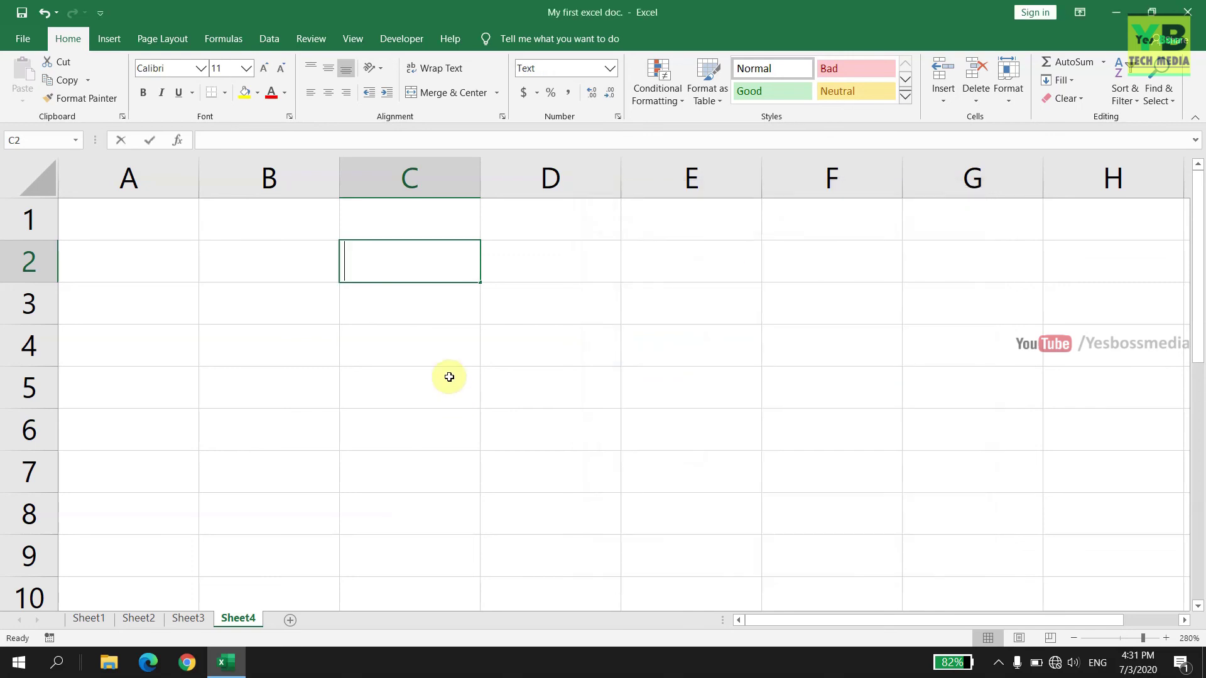
Enter the word 'text' in C2, then replace it with 12345, stored as text.
text(text)
key(Return)
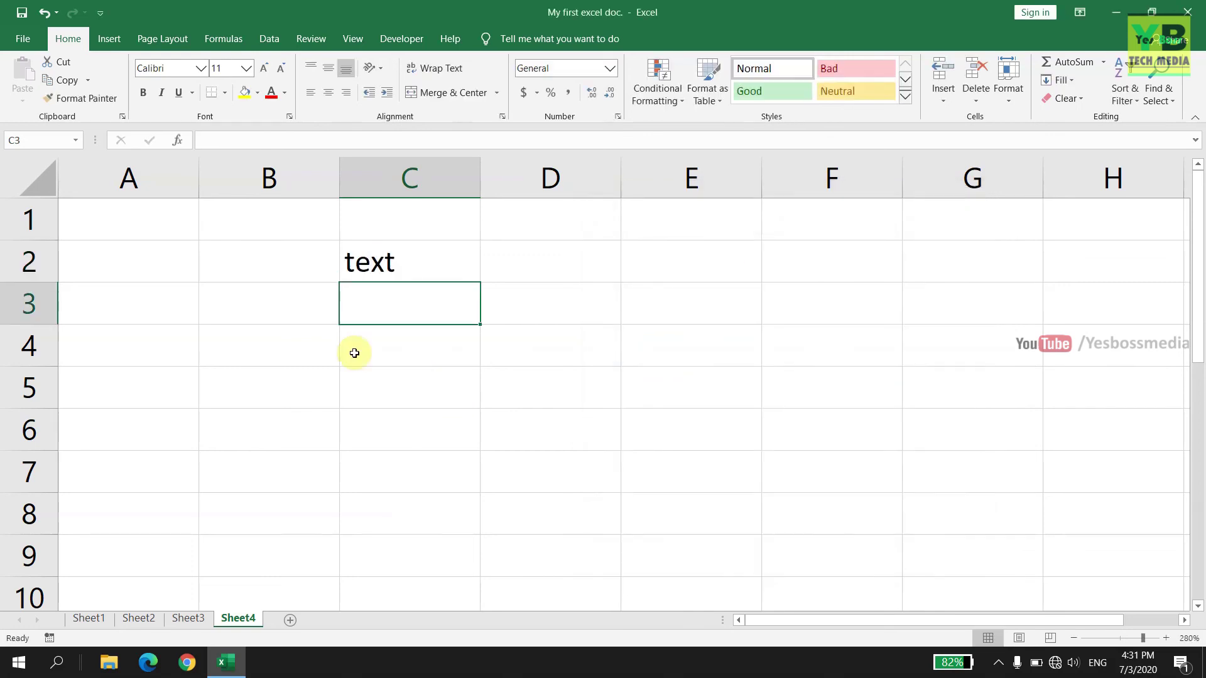
right_click(377, 264)
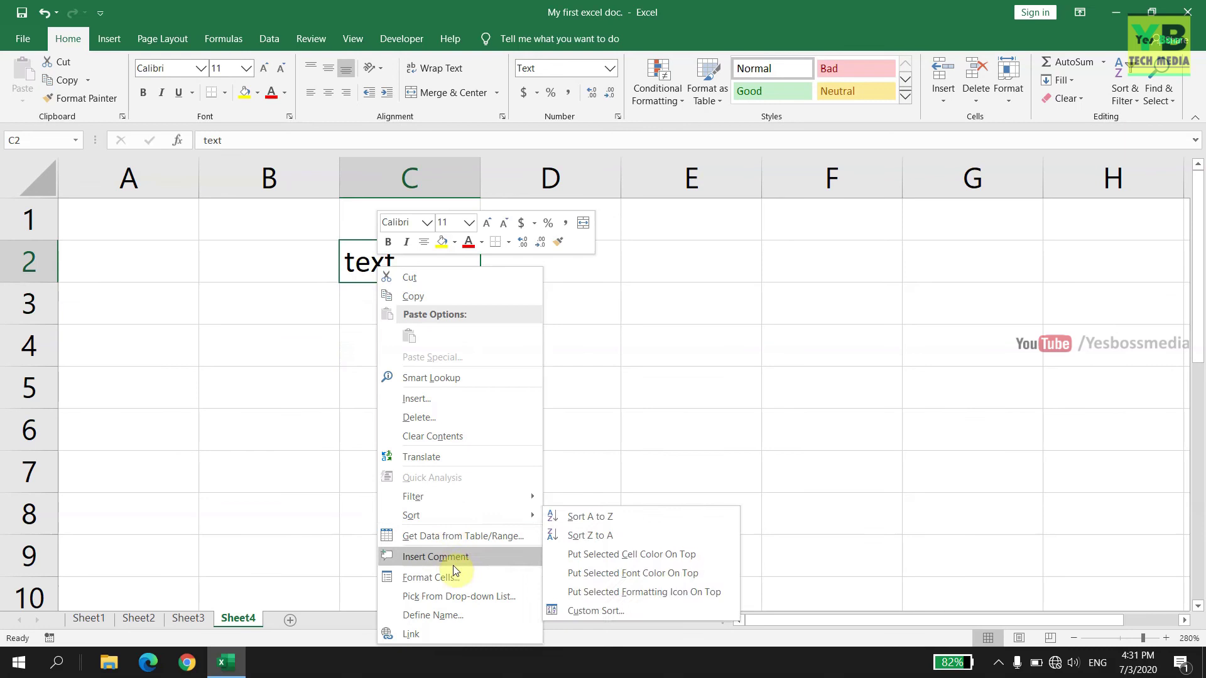
click(562, 394)
text(12345)
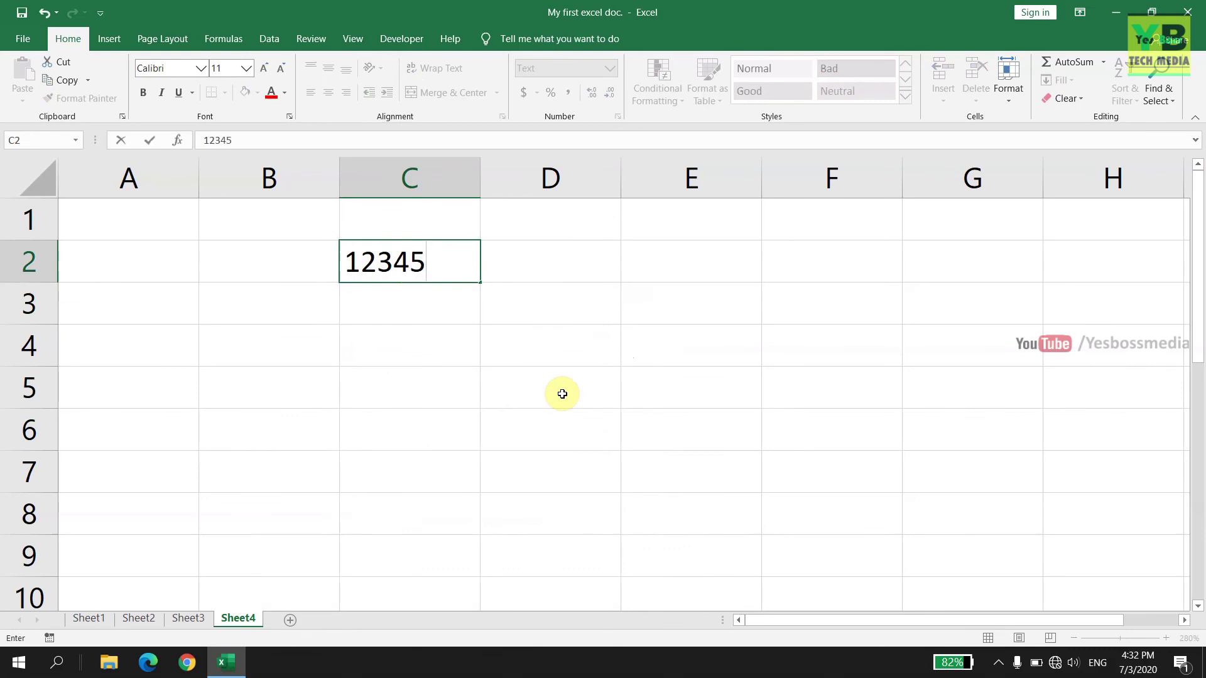
key(Return)
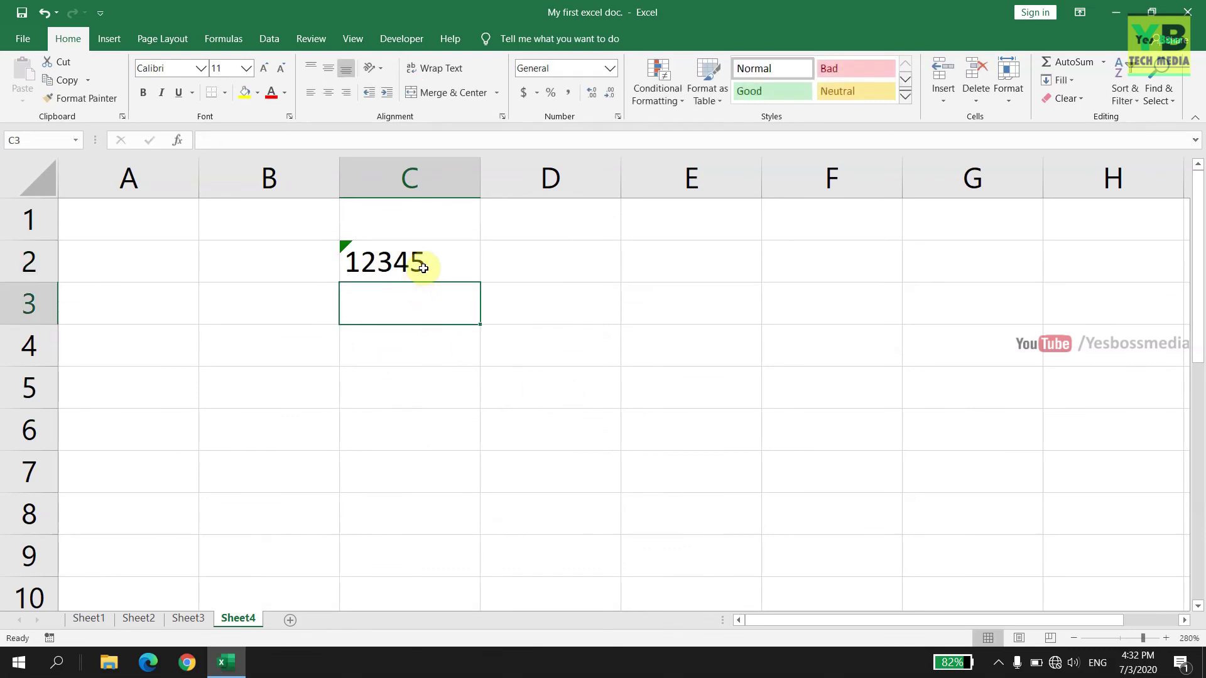
click(421, 267)
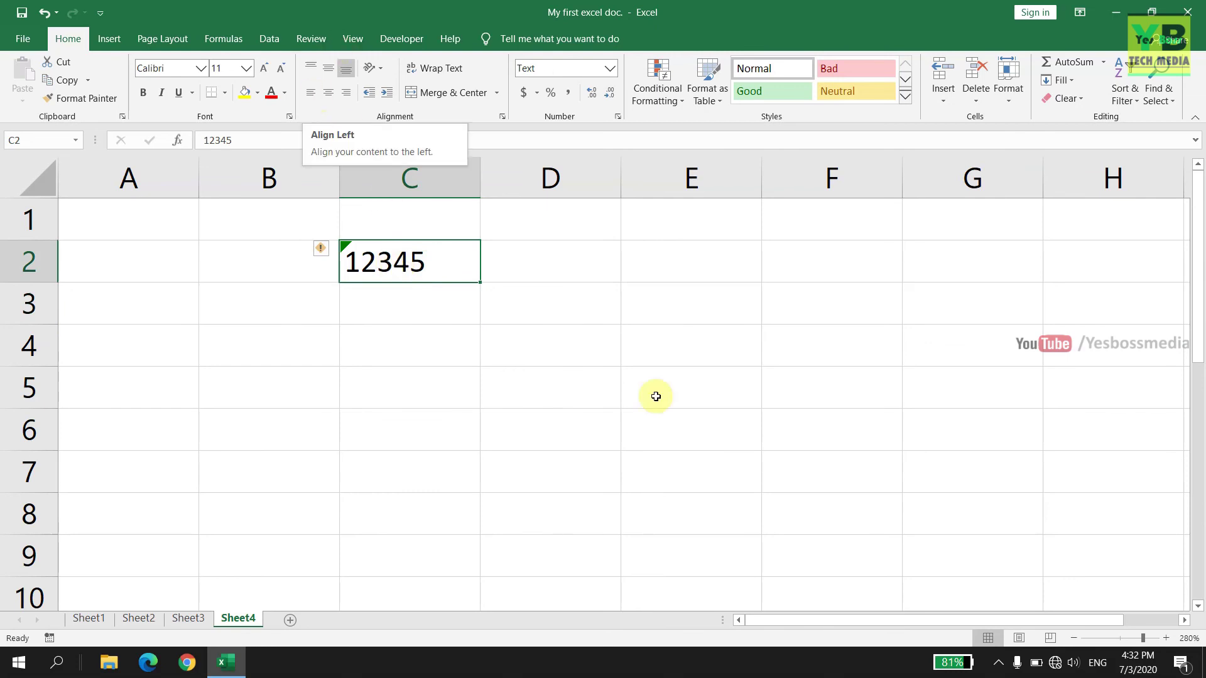
Enter 789 in cell D3 and compare it with C2.
click(544, 302)
text(789)
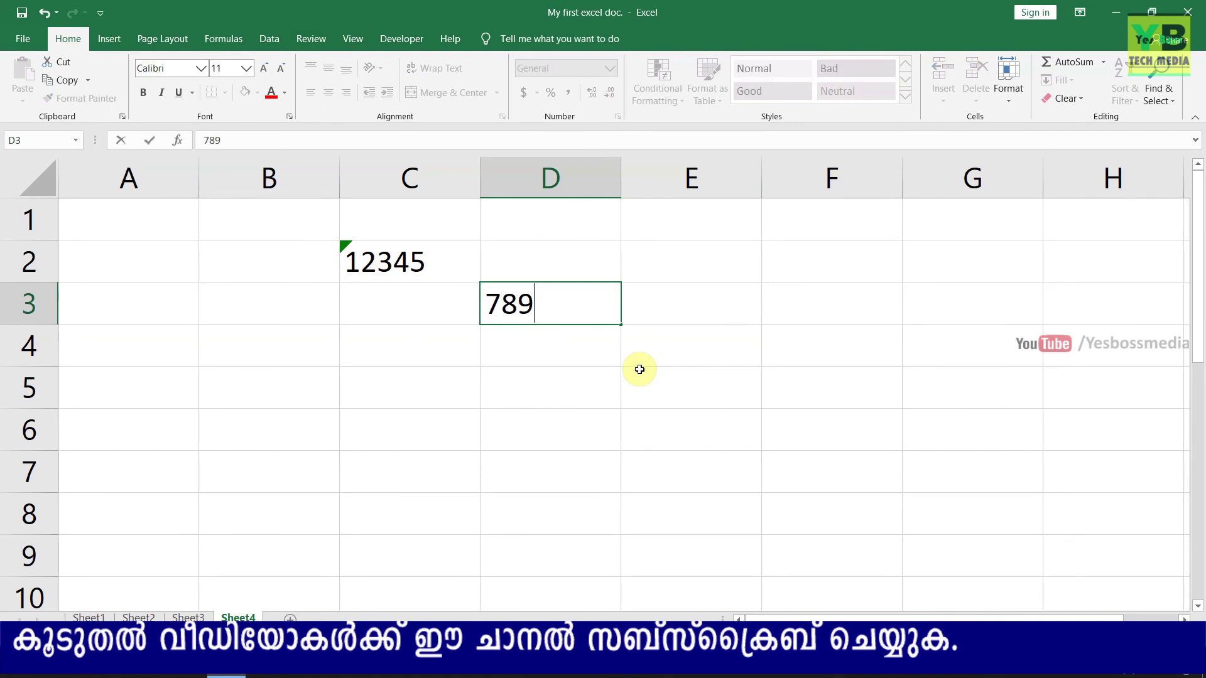
key(Return)
click(547, 307)
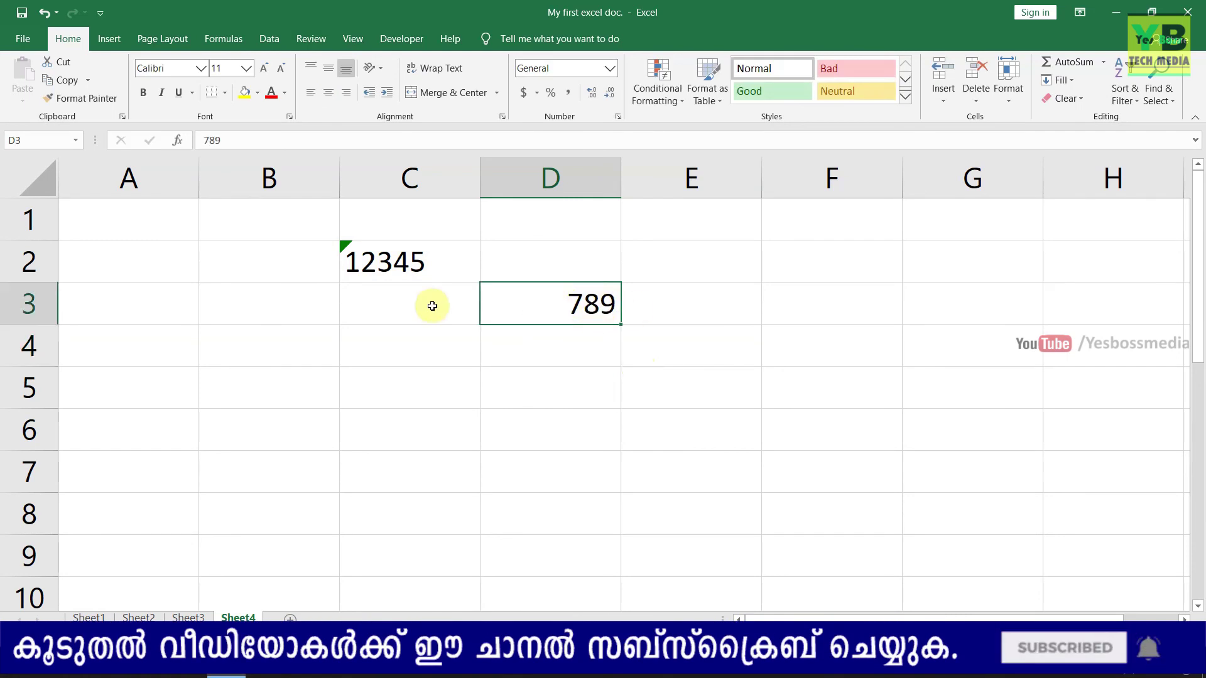
click(417, 258)
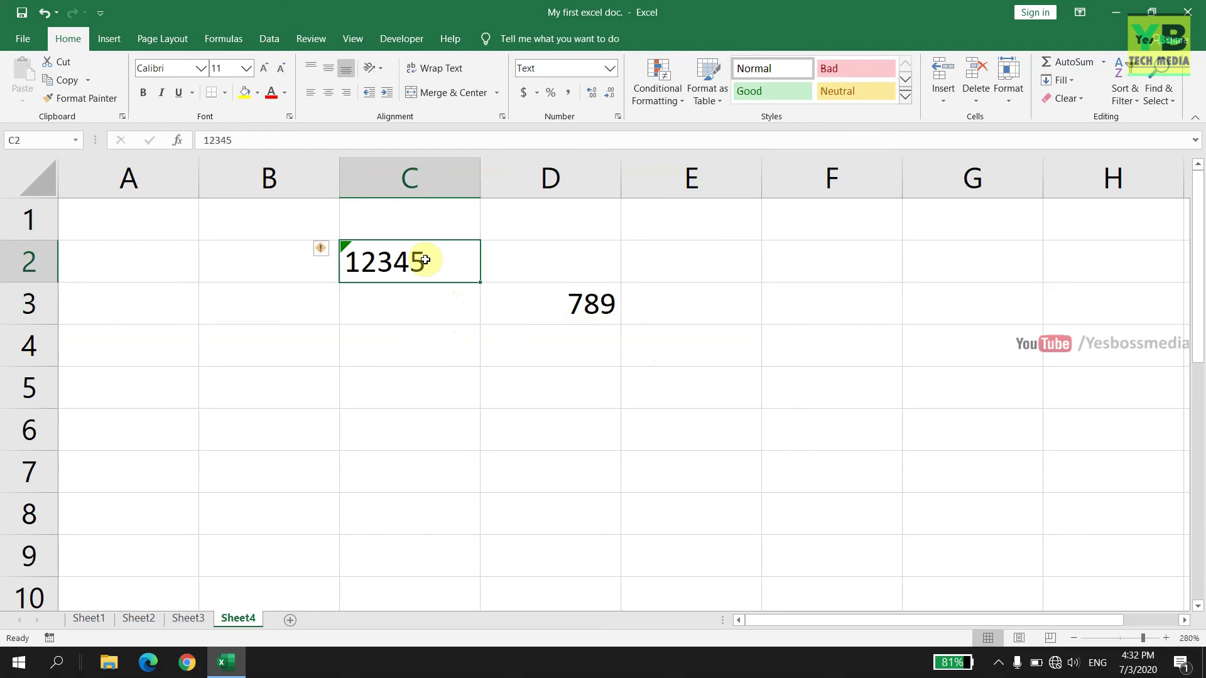
Give cell D3 the Text number format.
right_click(571, 301)
click(631, 576)
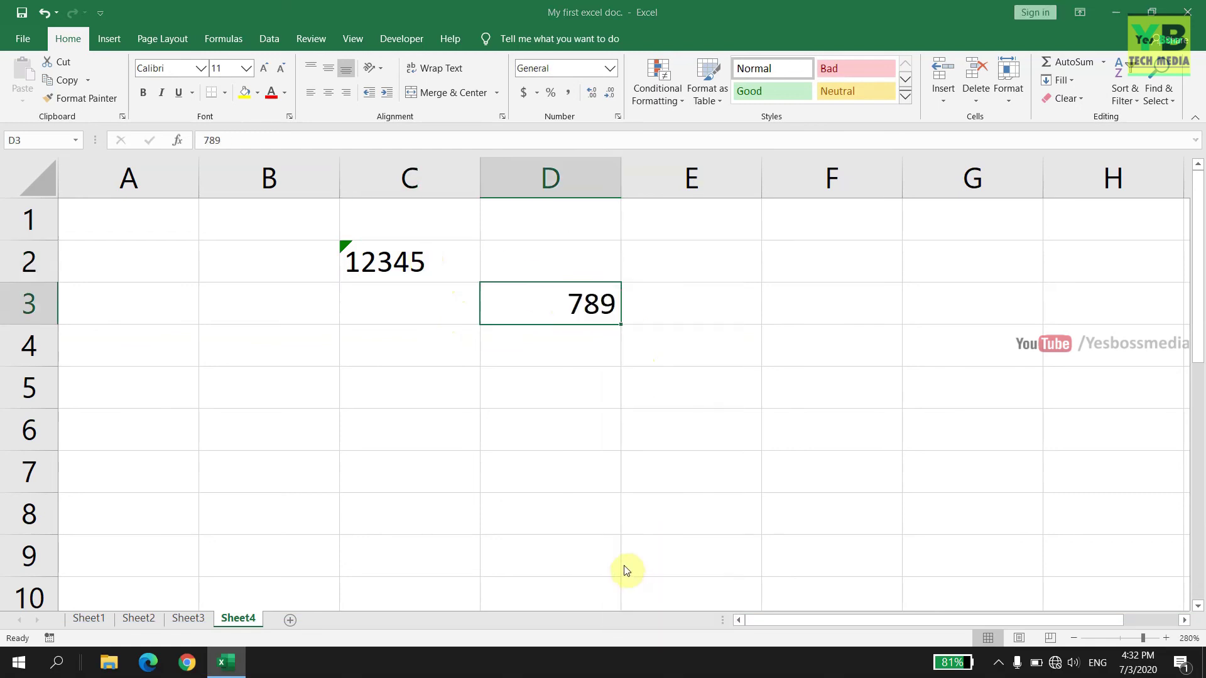
click(457, 419)
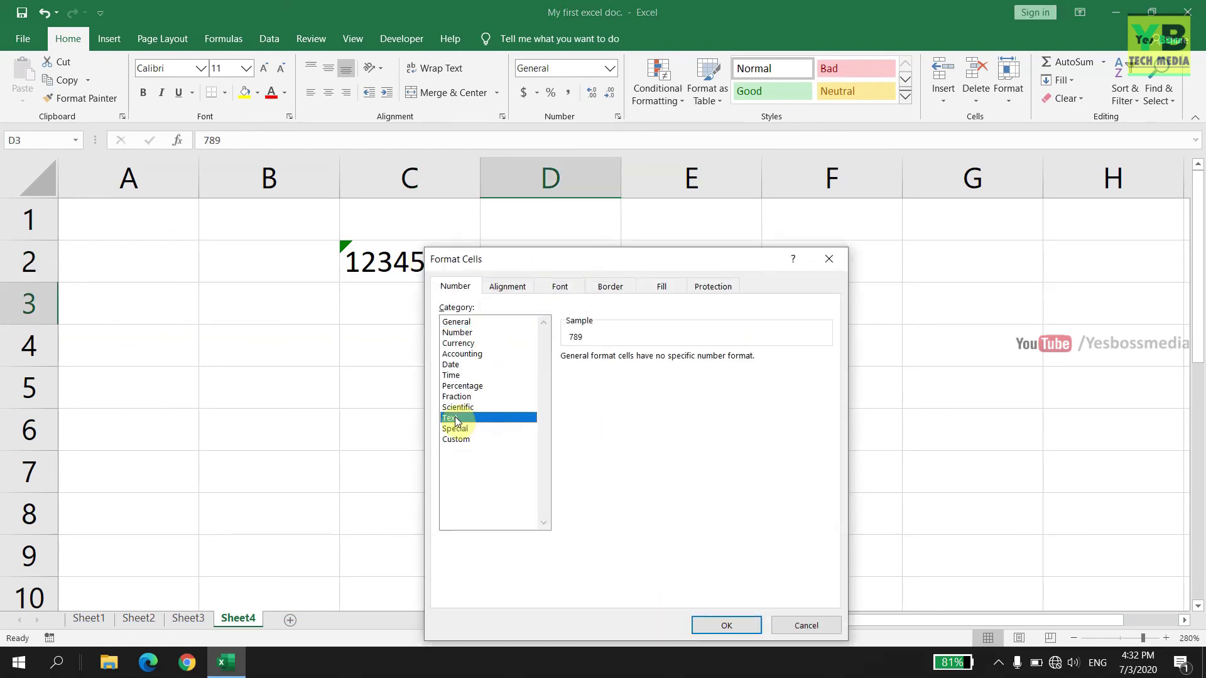
click(726, 625)
click(694, 422)
click(543, 306)
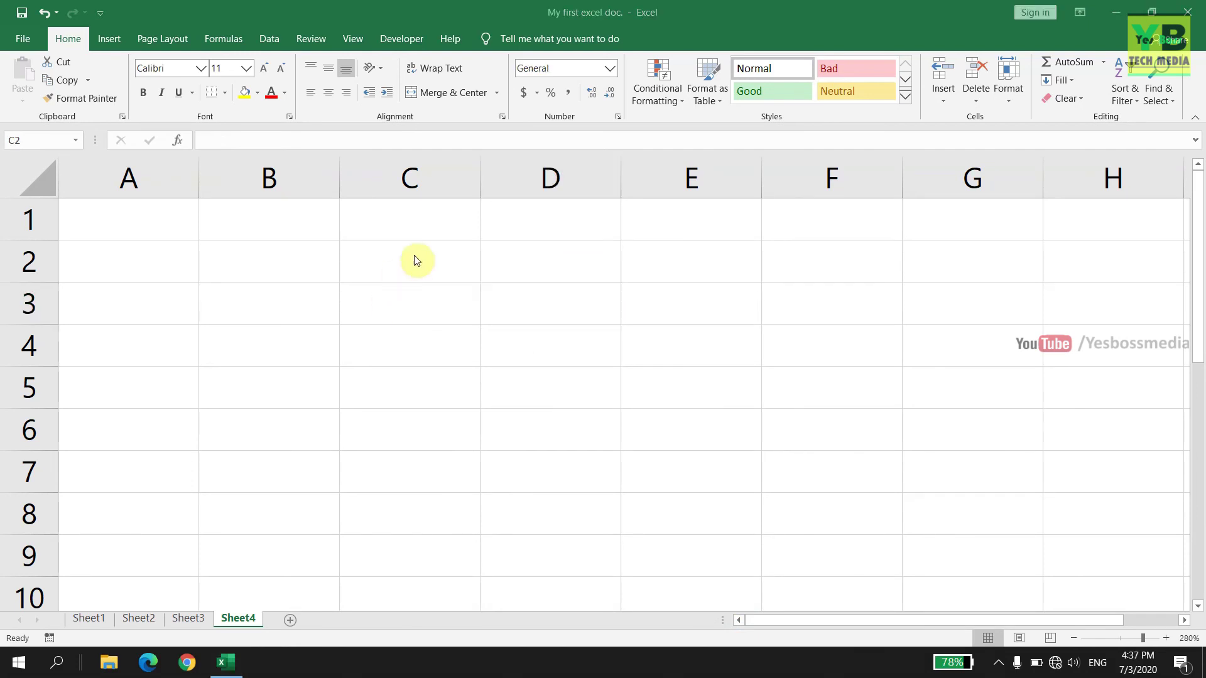
Open Format Cells for empty cell C2 and choose the Custom category.
click(413, 255)
right_click(414, 255)
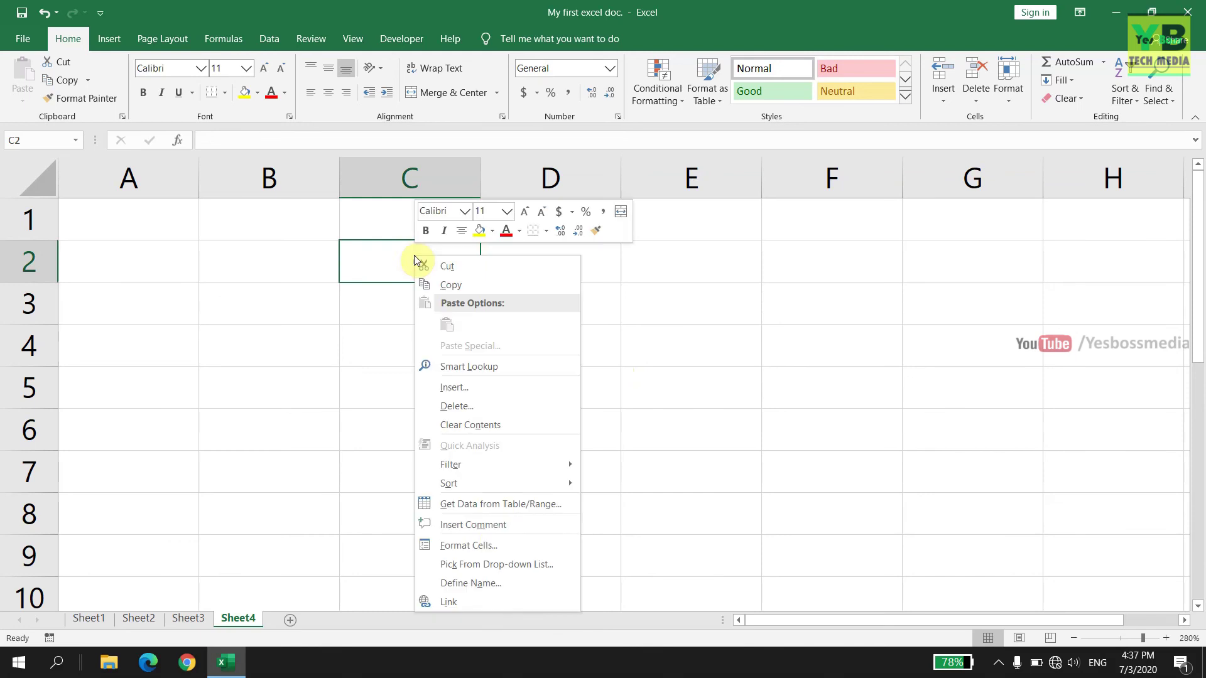
click(493, 545)
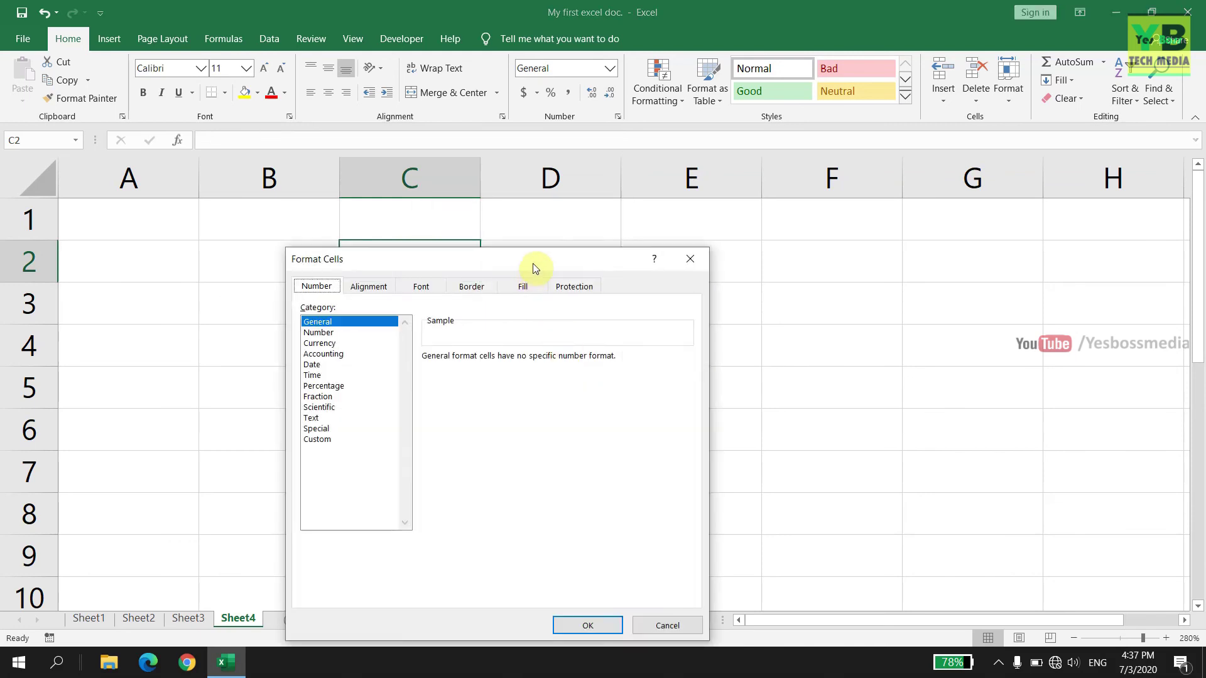
drag(533, 262, 941, 258)
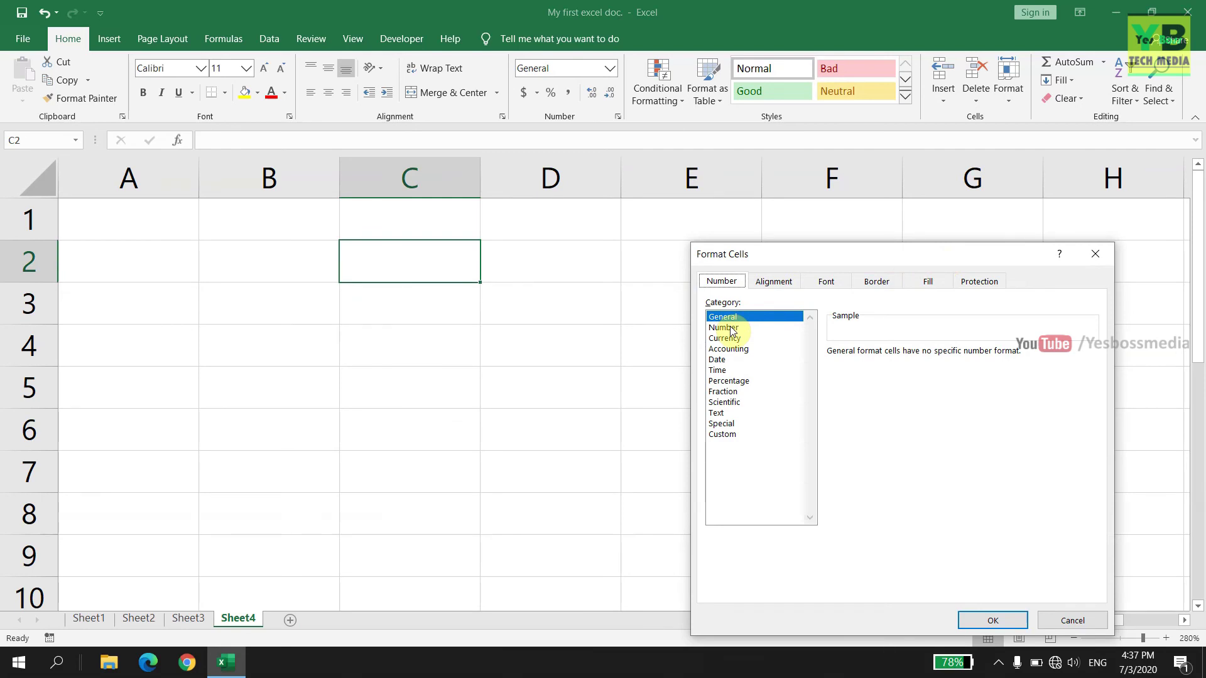
click(722, 434)
drag(915, 251, 794, 250)
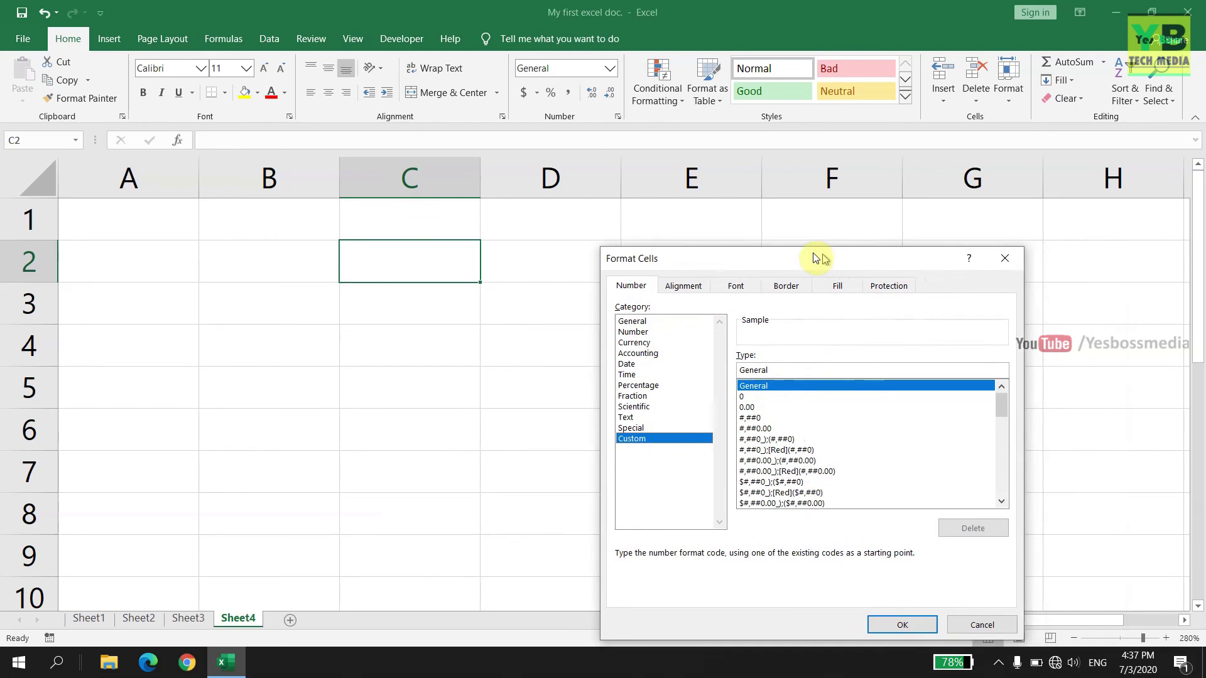
Build the custom format 0.00 "Kg" from the 0.00 code and apply it.
click(744, 465)
scroll(744, 463, down, 3)
scroll(733, 461, down, 5)
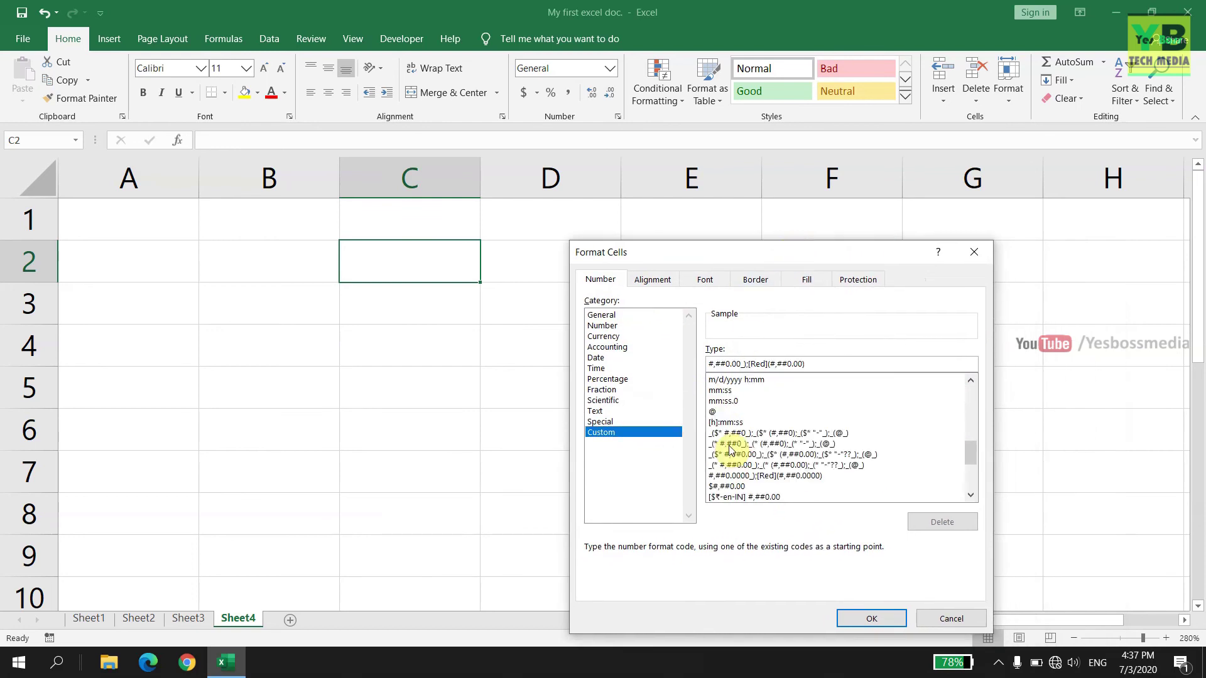
scroll(730, 449, up, 10)
click(721, 401)
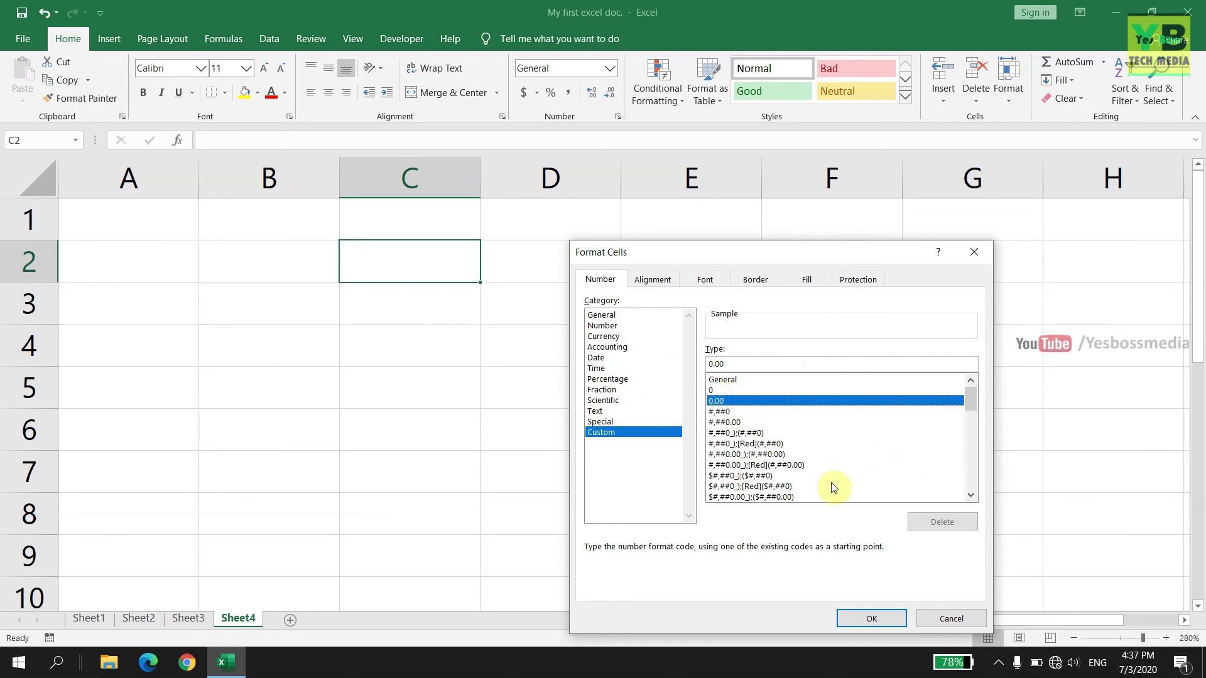
click(762, 363)
text(")
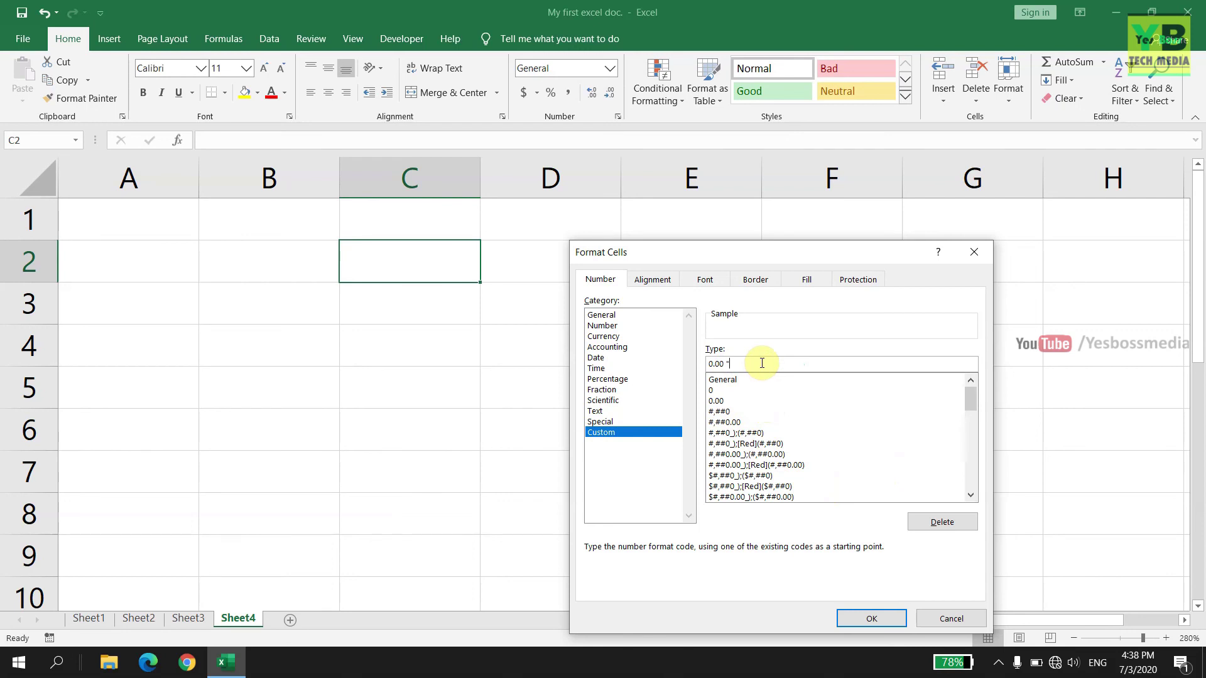
text(Kg)
text(")
click(872, 619)
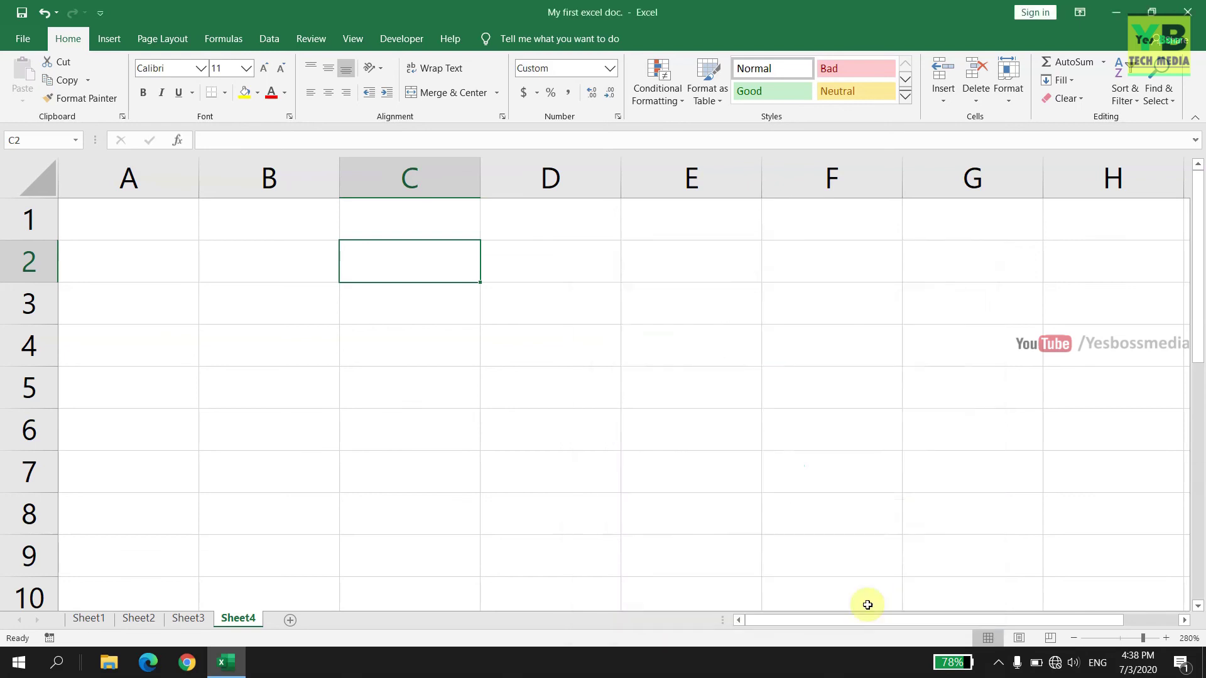
click(417, 312)
click(433, 267)
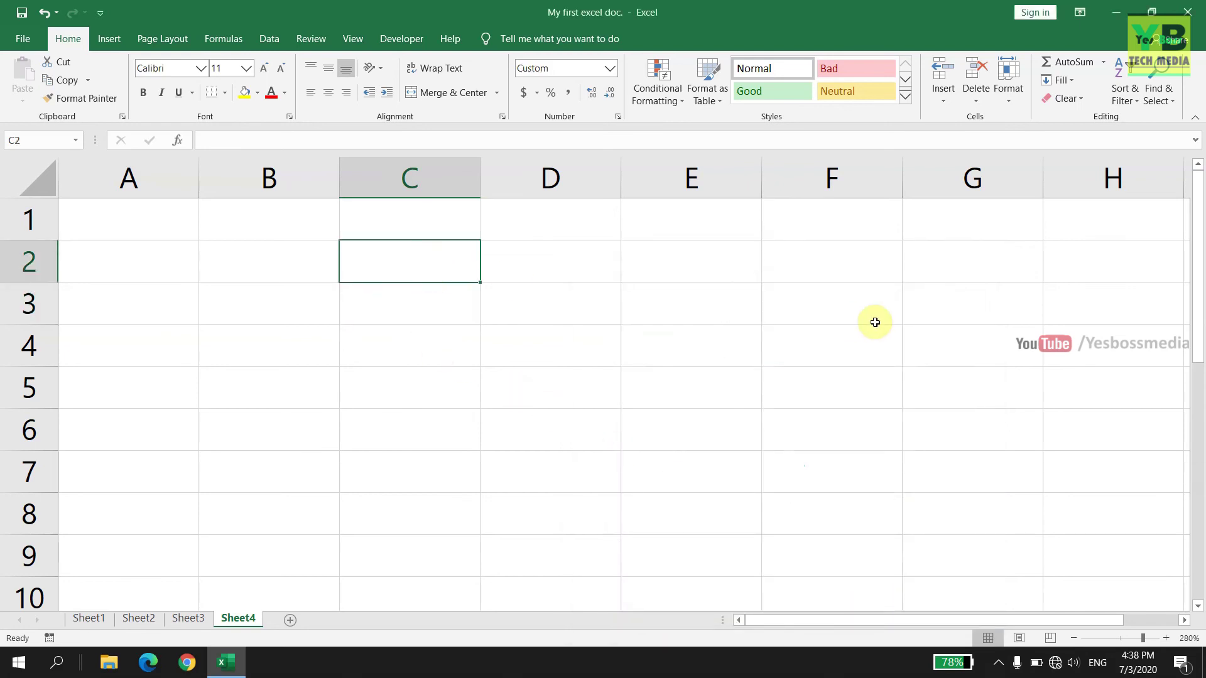
Enter 30.5 in C2 (shown as 30.50 Kg), review the format, then replace it with 1234.
text(30.5)
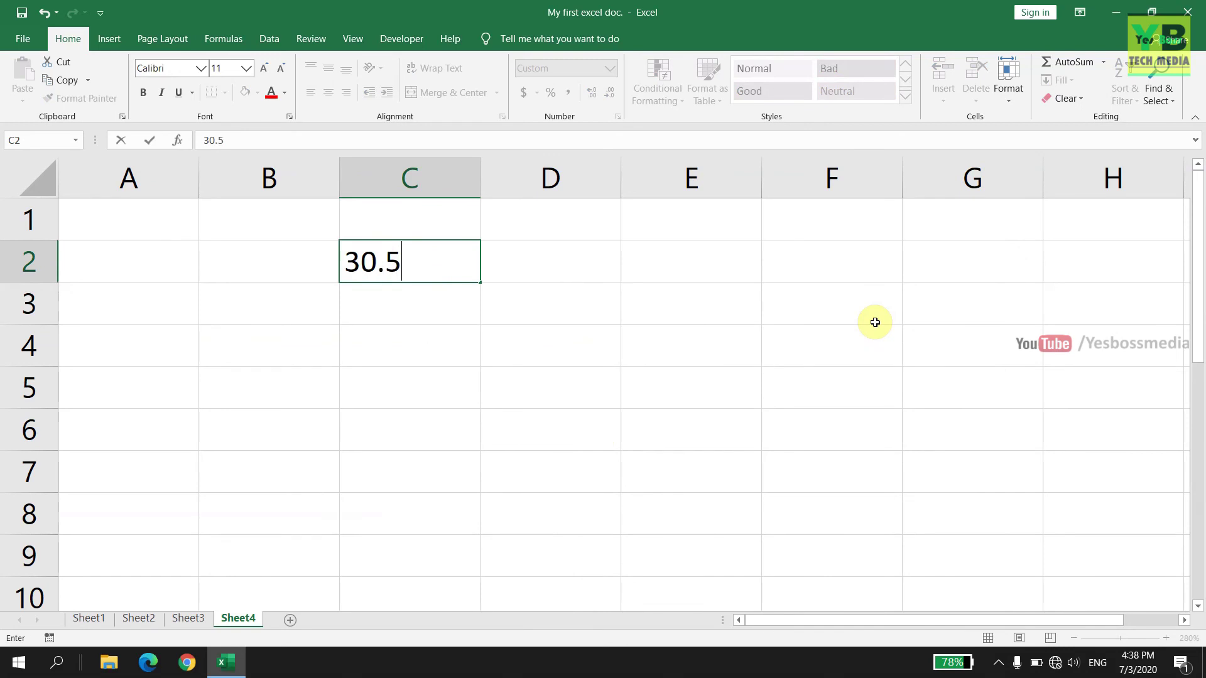
key(Return)
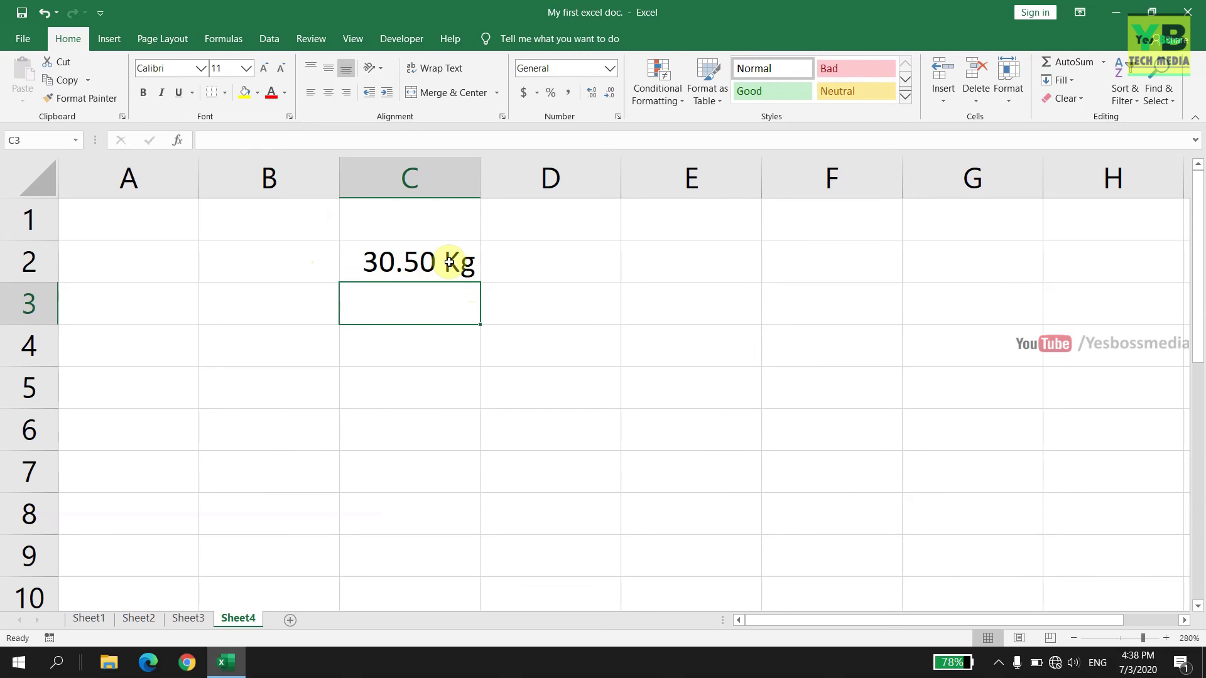
click(449, 261)
right_click(450, 261)
click(533, 493)
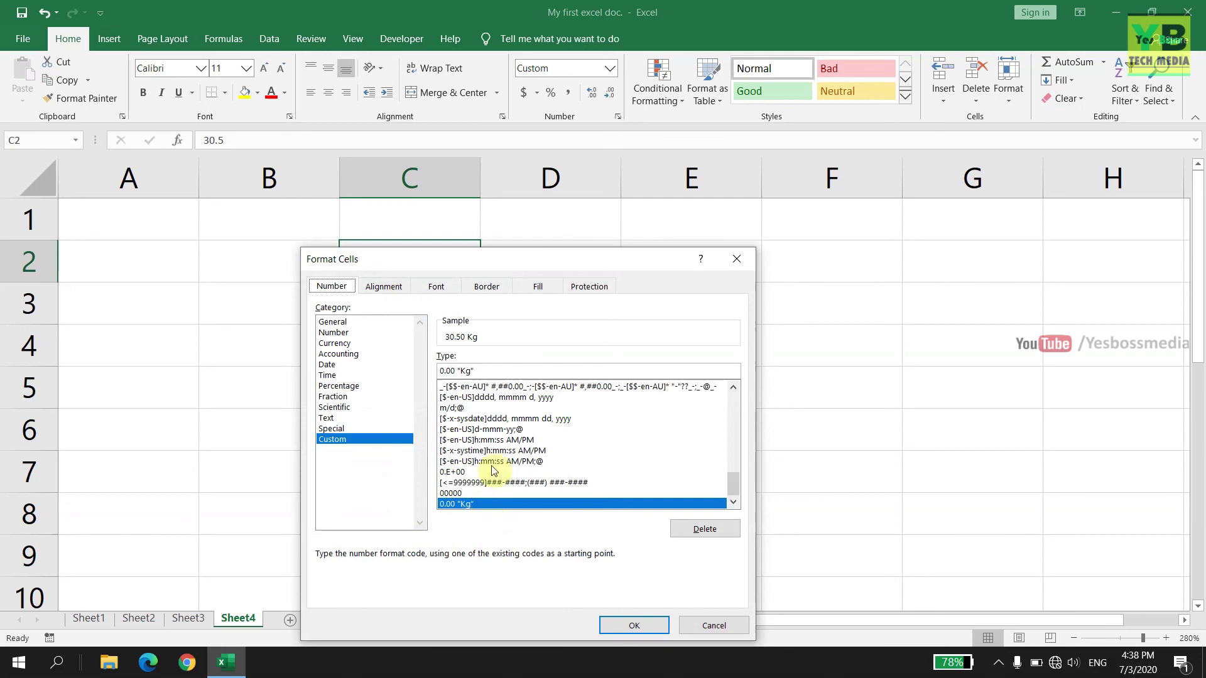
click(705, 625)
text(1)
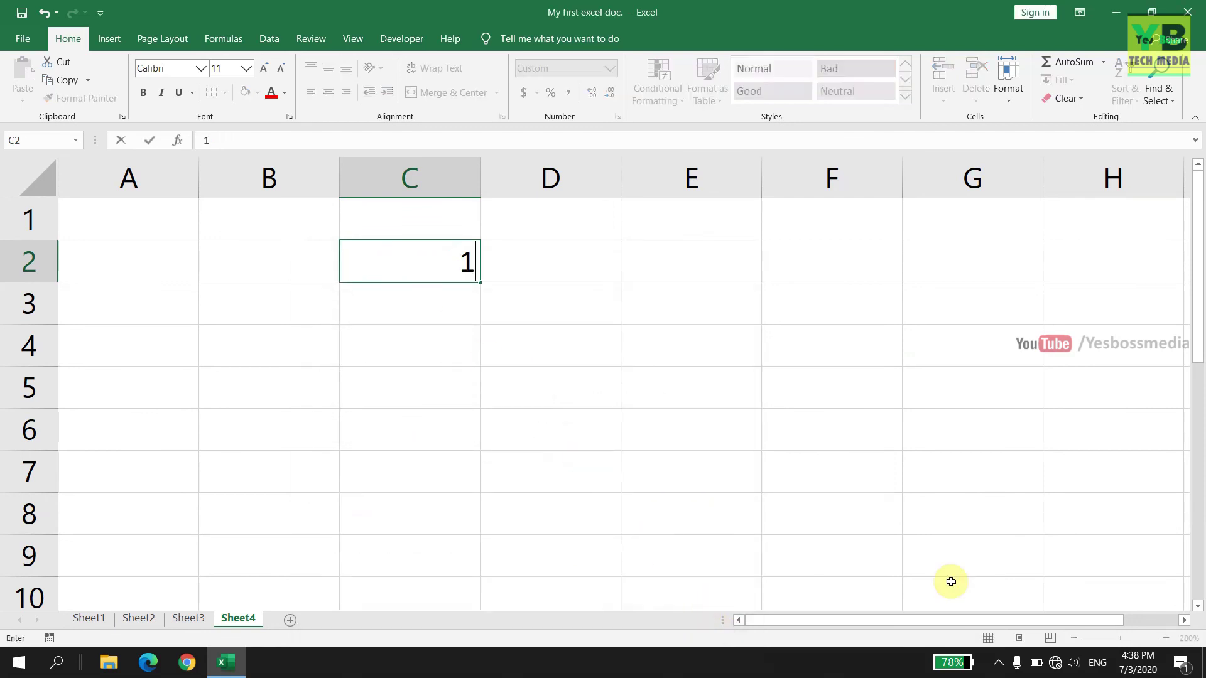
text(234)
key(Return)
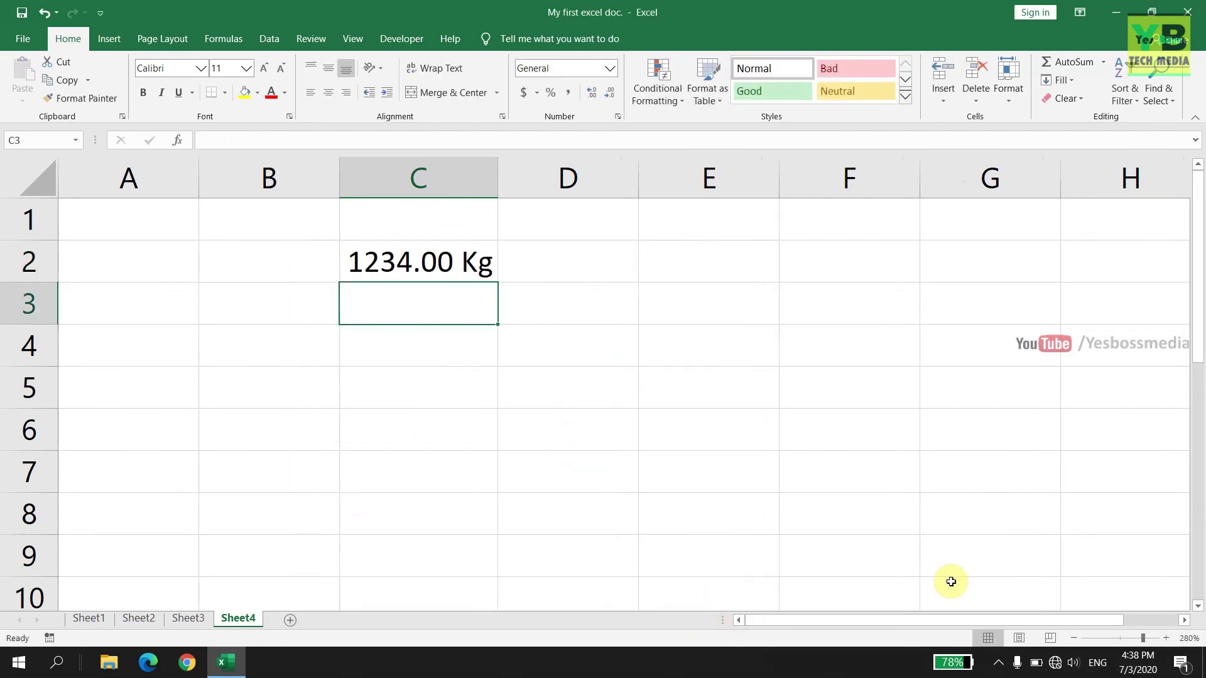